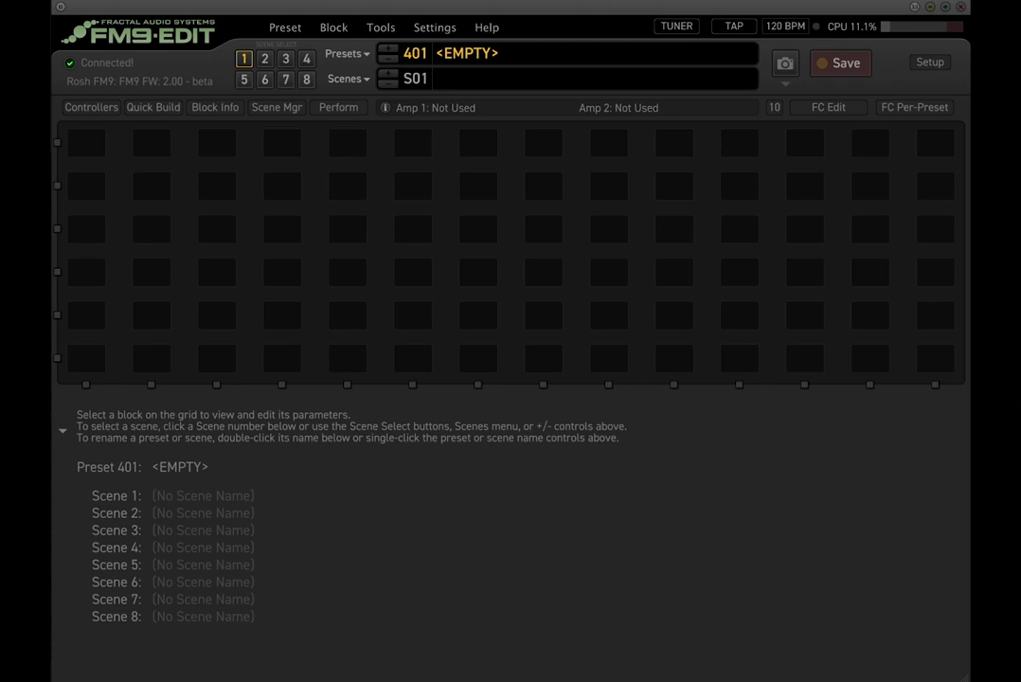
Rename empty preset 401 to "volume issues" and save it.
left_click(467, 54)
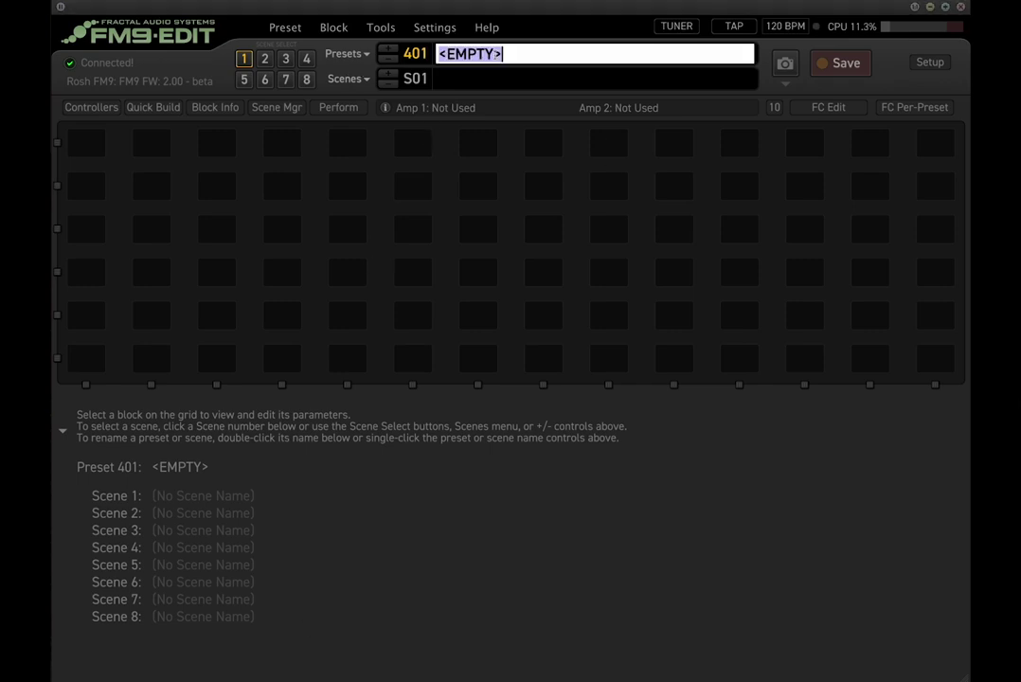
type("volume issu")
key("Escape")
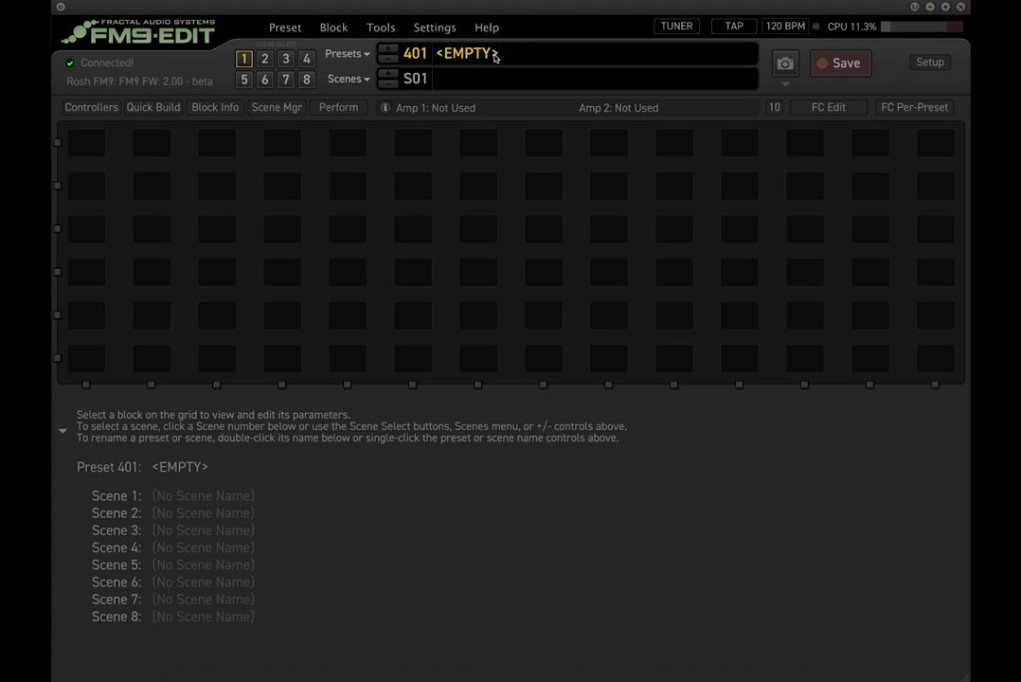
key("ctrl+s")
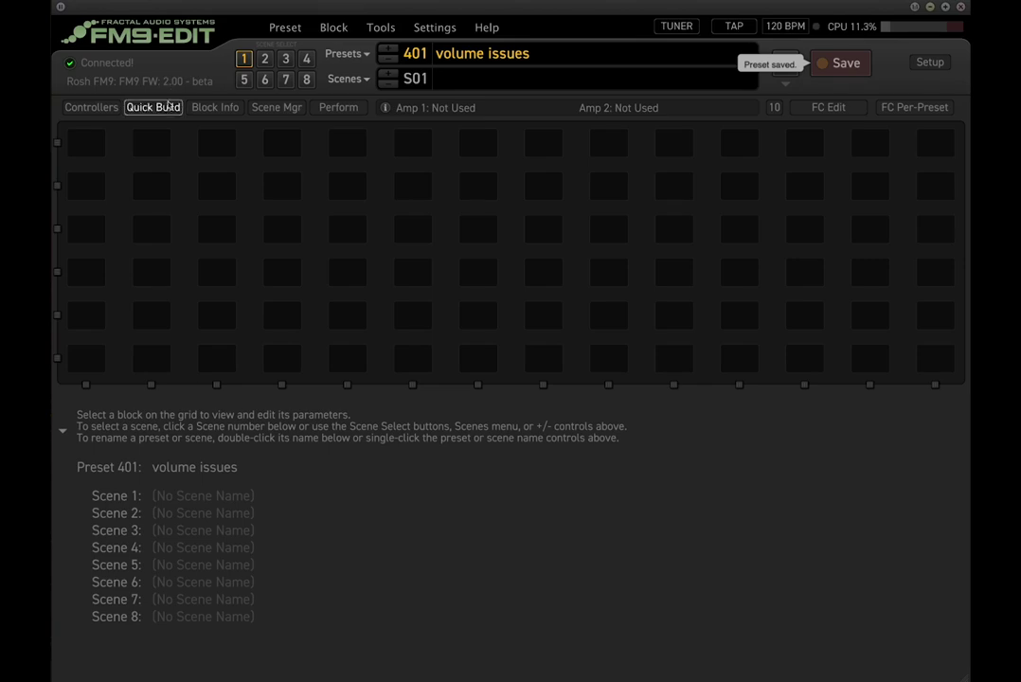
Place Input 1, Amp 1, Cab 1 and Output 1 on the third grid row and connect them into one signal chain.
left_click(162, 106)
left_click_drag(85, 459, 275, 230)
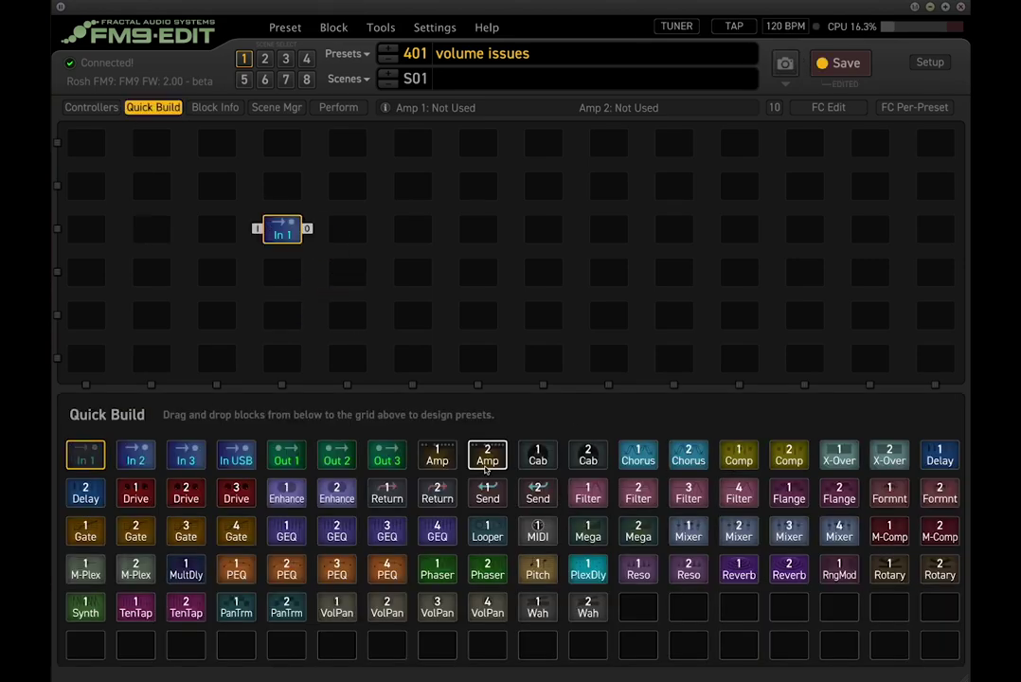
left_click_drag(286, 459, 743, 231)
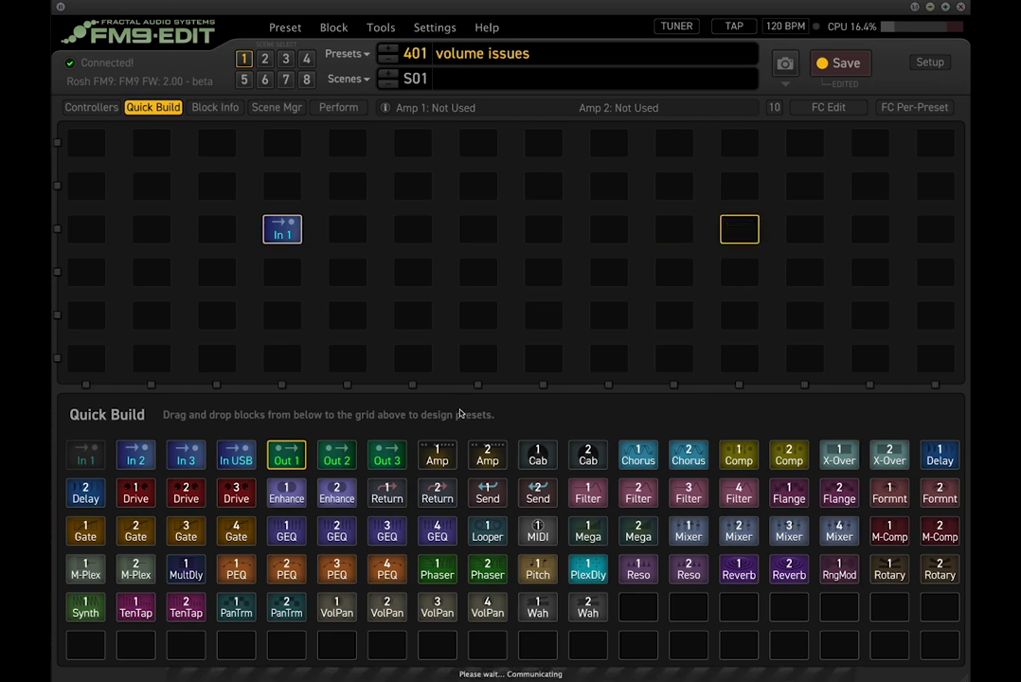
left_click_drag(437, 460, 481, 231)
left_click_drag(538, 456, 542, 232)
mouse_move(306, 228)
left_mouse_down()
mouse_move(712, 230)
mouse_move(601, 201)
mouse_move(541, 245)
mouse_move(307, 230)
left_mouse_up()
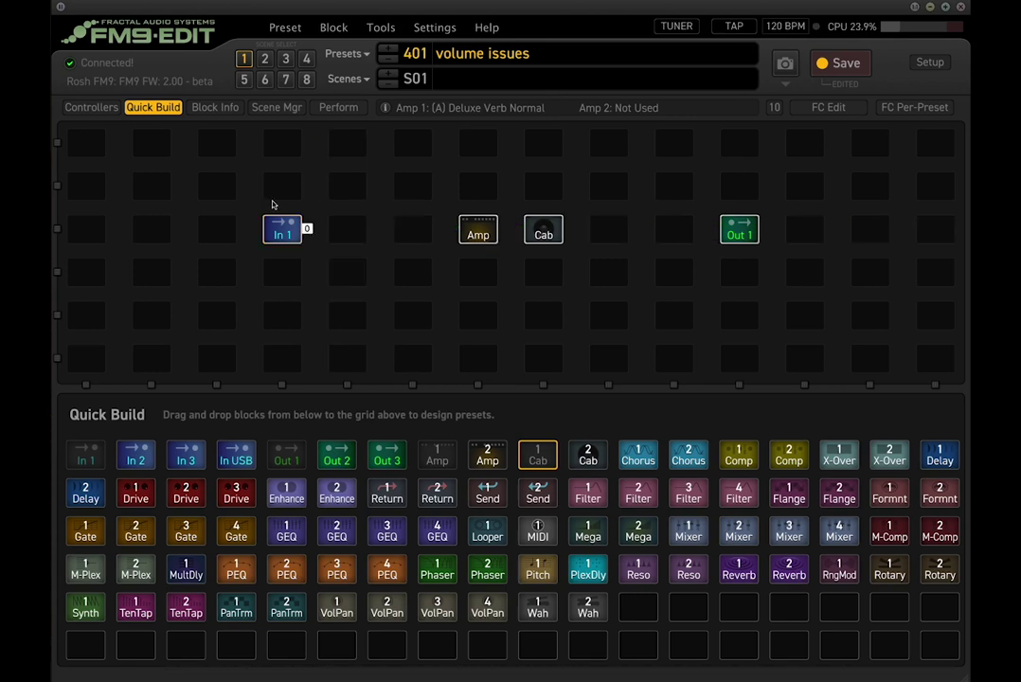
left_click(153, 107)
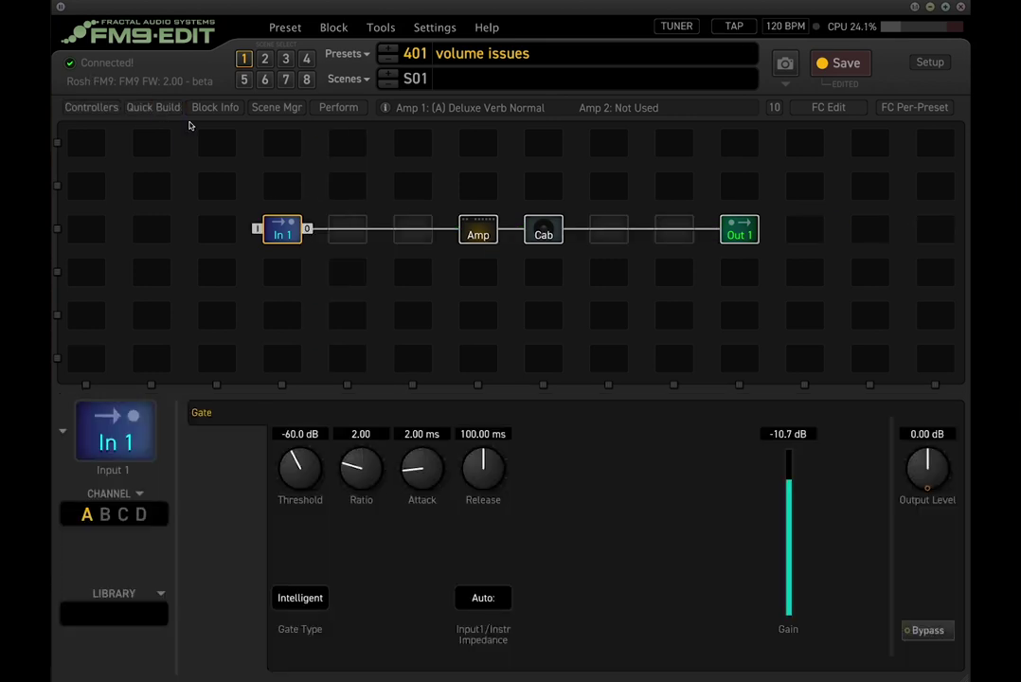
Reset the current channel of both the Amp 1 and Cab 1 blocks.
left_click(479, 236)
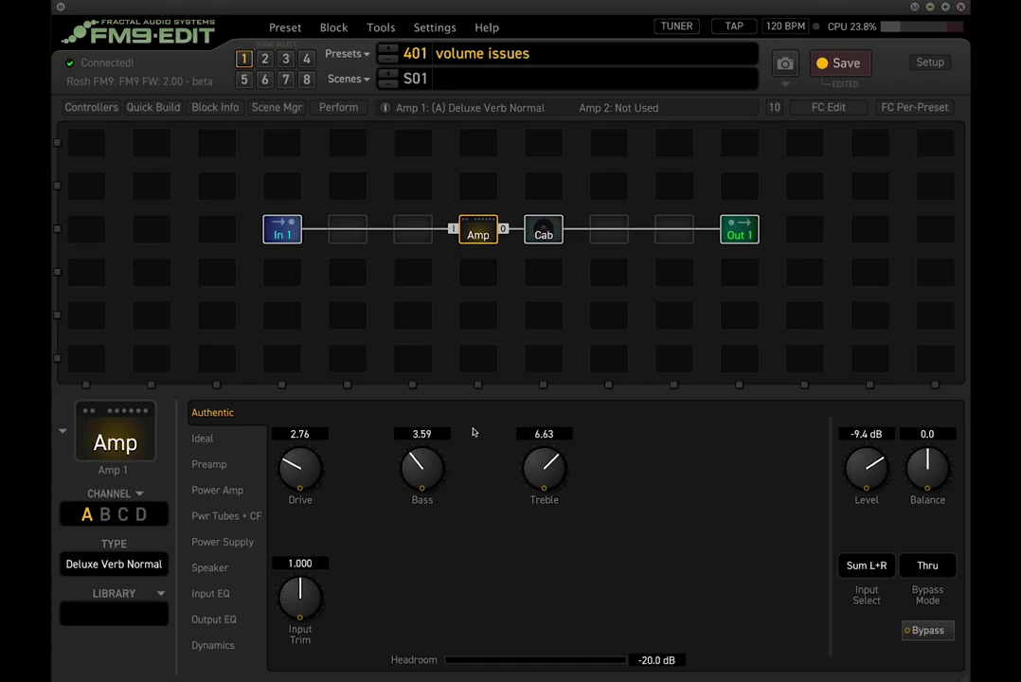
left_click(338, 29)
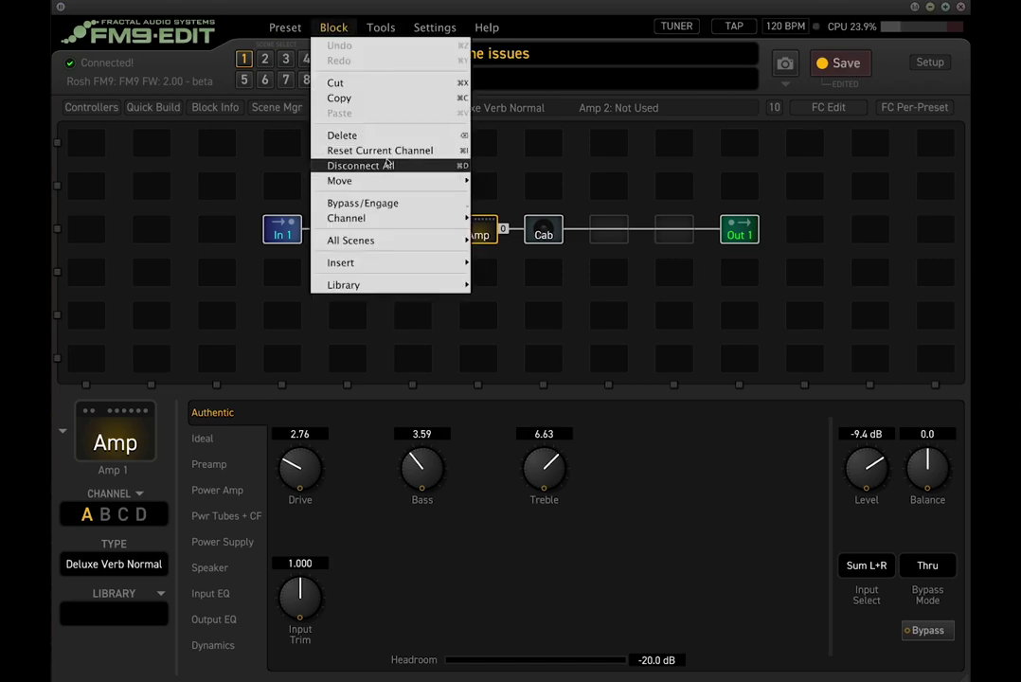
key("Escape")
left_click(542, 235)
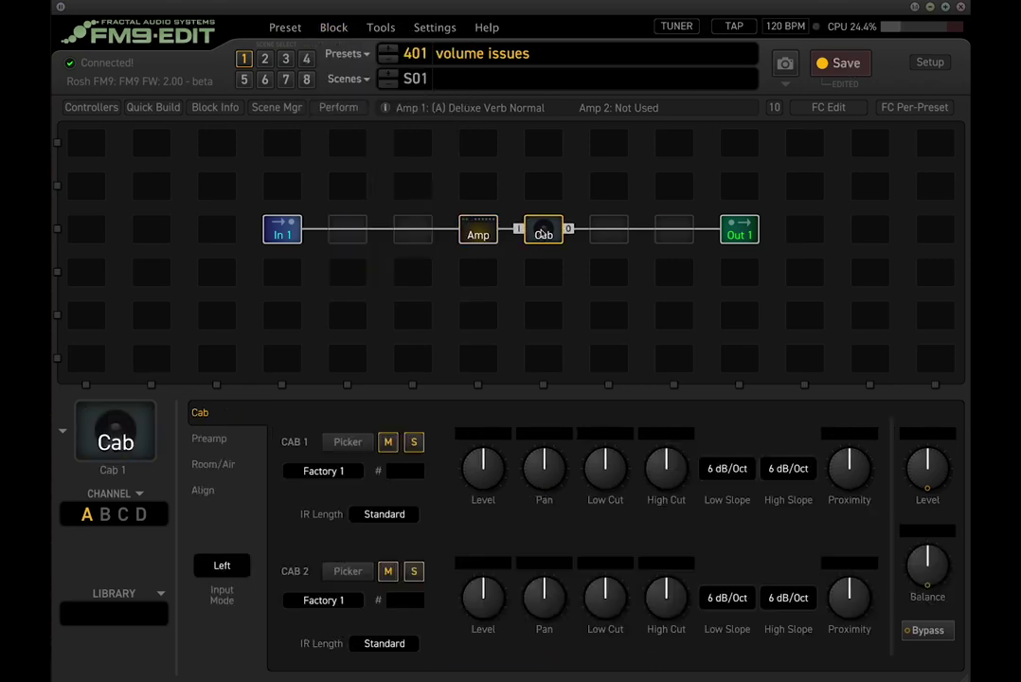
left_click(333, 27)
left_click(413, 154)
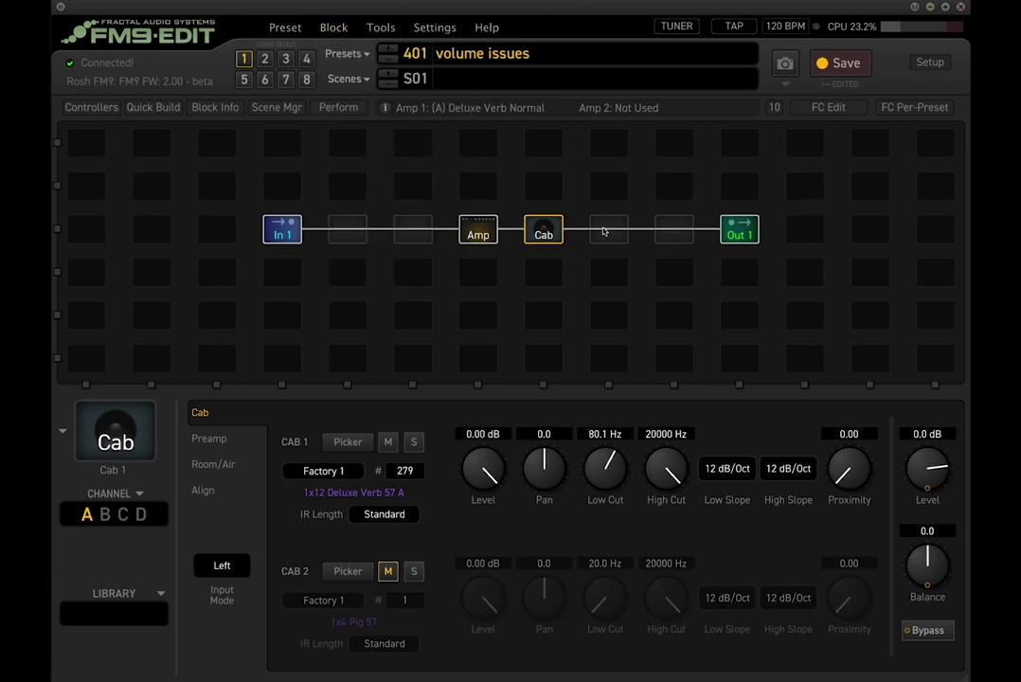
Set the Amp 1 drive to 2.00, treble to about 6.48 and bass to about 3.98.
left_click(483, 230)
mouse_move(301, 485)
left_mouse_down()
mouse_move(292, 462)
mouse_move(312, 478)
left_mouse_up()
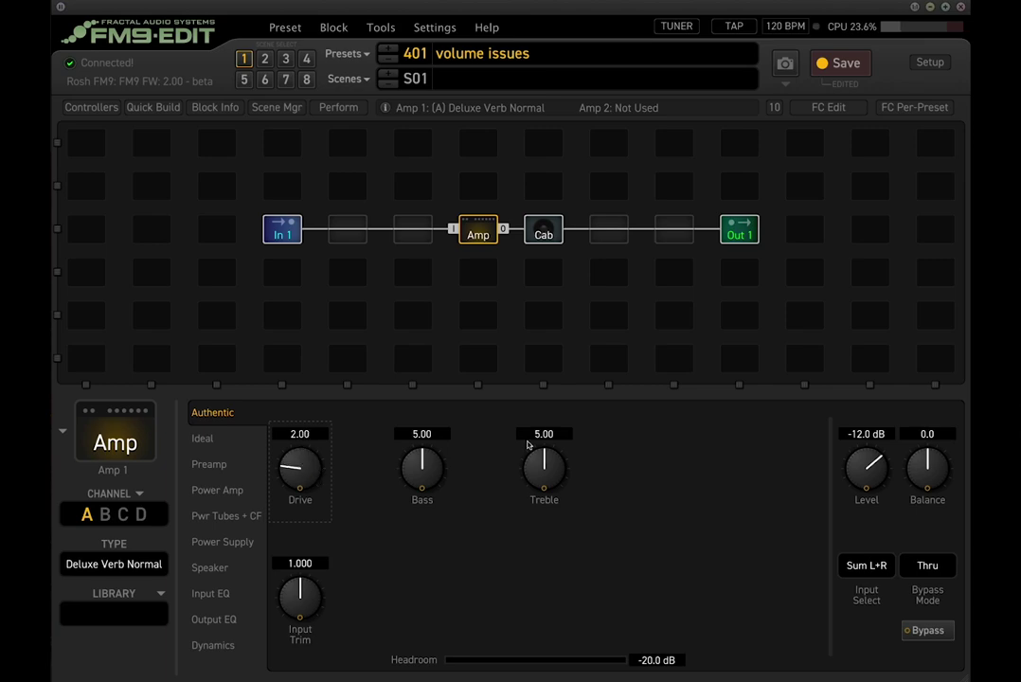
left_click_drag(551, 458, 551, 437)
left_click_drag(418, 474, 421, 512)
Search the cab list for "deluxe" and load Factory 1 IR 279, 1x12 Deluxe Verb 57 A, into Cab 1.
left_click(542, 230)
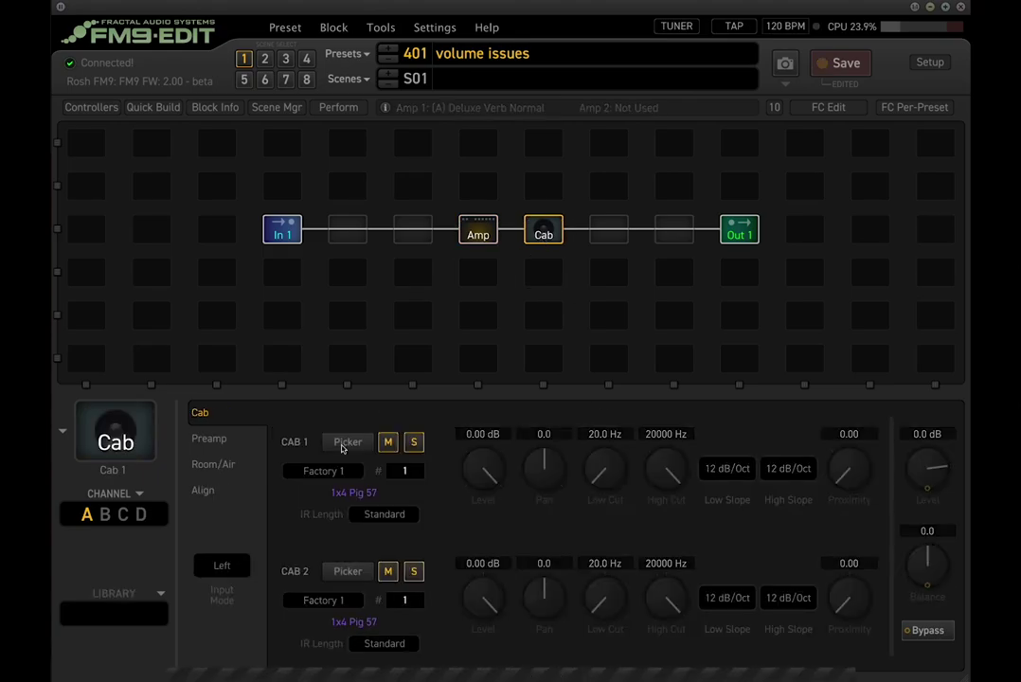
double_click(542, 231)
left_click(695, 95)
type("deluxe")
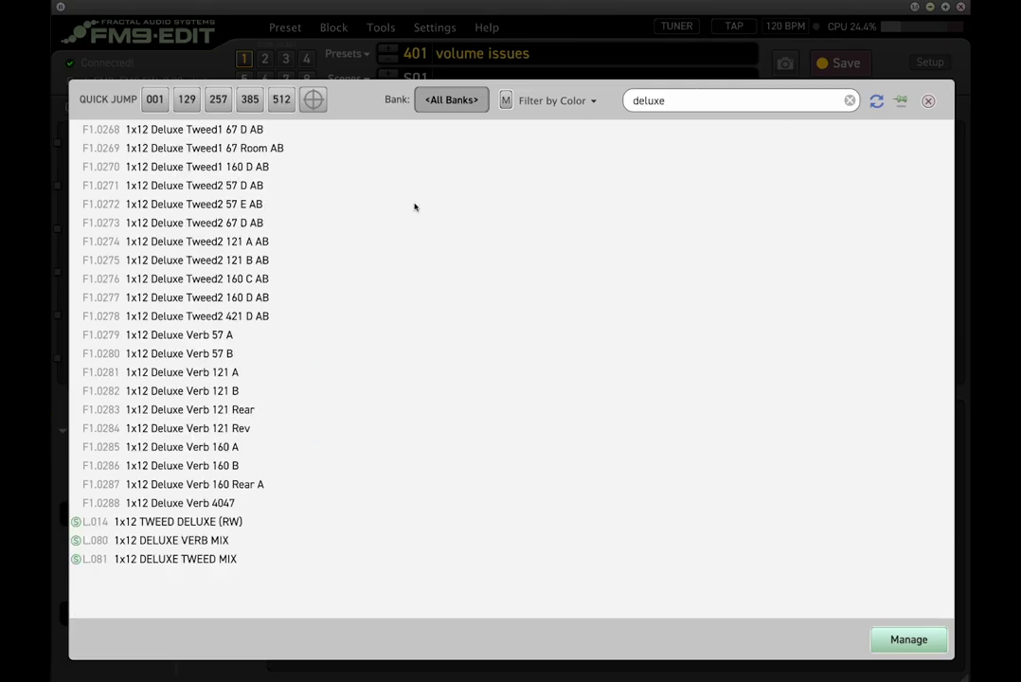
double_click(245, 348)
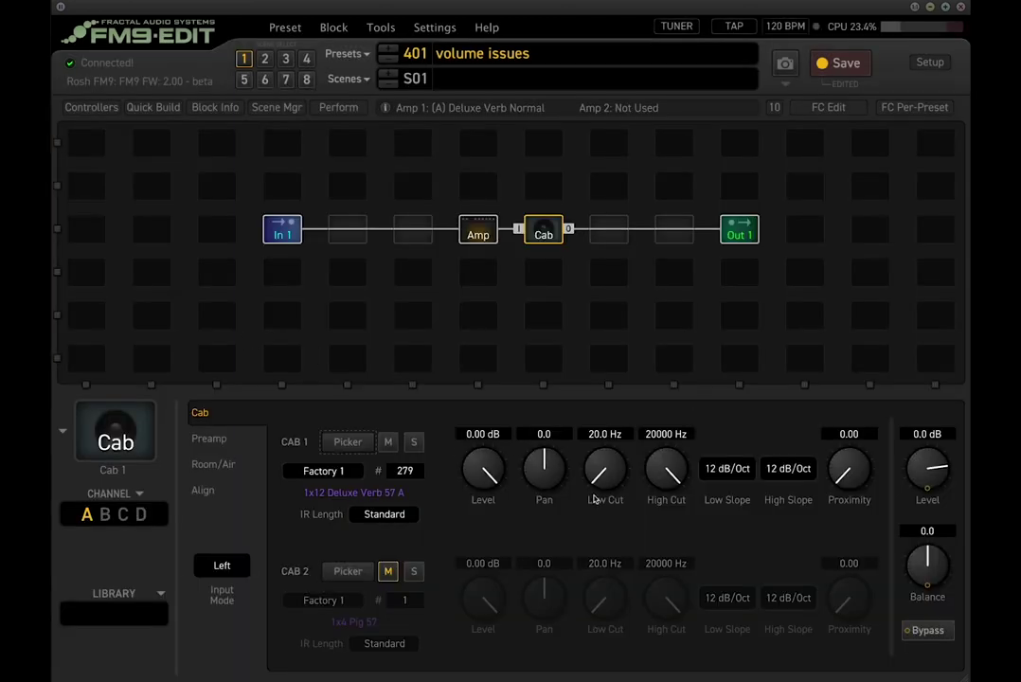
Set the low cut of the loaded Deluxe Verb cab to 80 Hz.
left_click_drag(605, 478, 608, 396)
double_click(604, 434)
type("80")
key("Return")
Compare the Cab block's preamp filters and low cut slope options with the per-cab low and high cut settings.
left_click(224, 440)
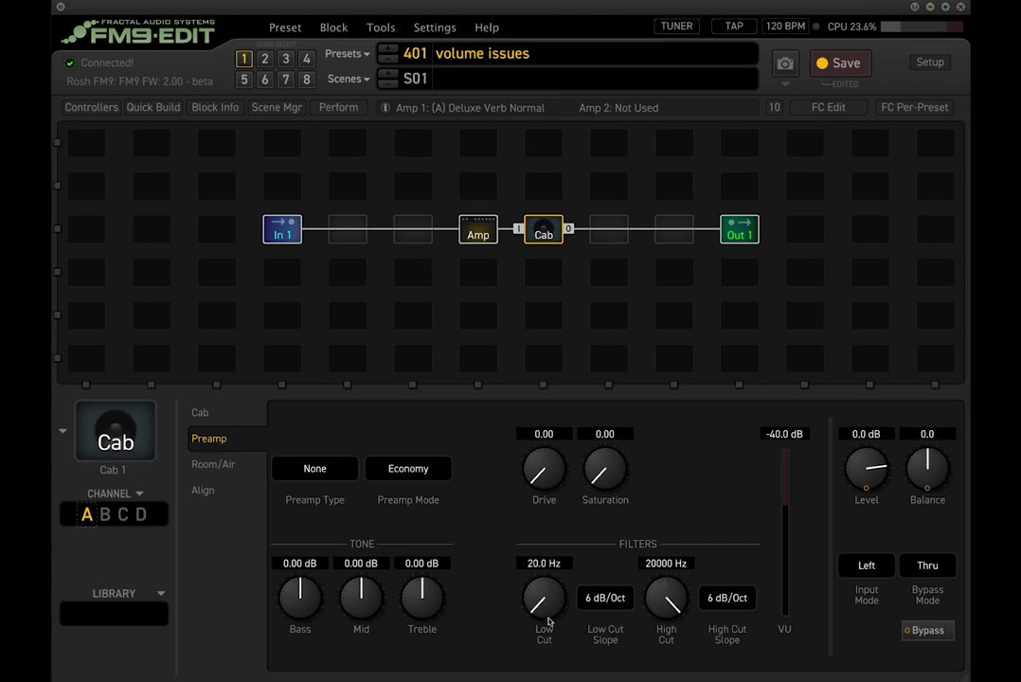
left_click(201, 414)
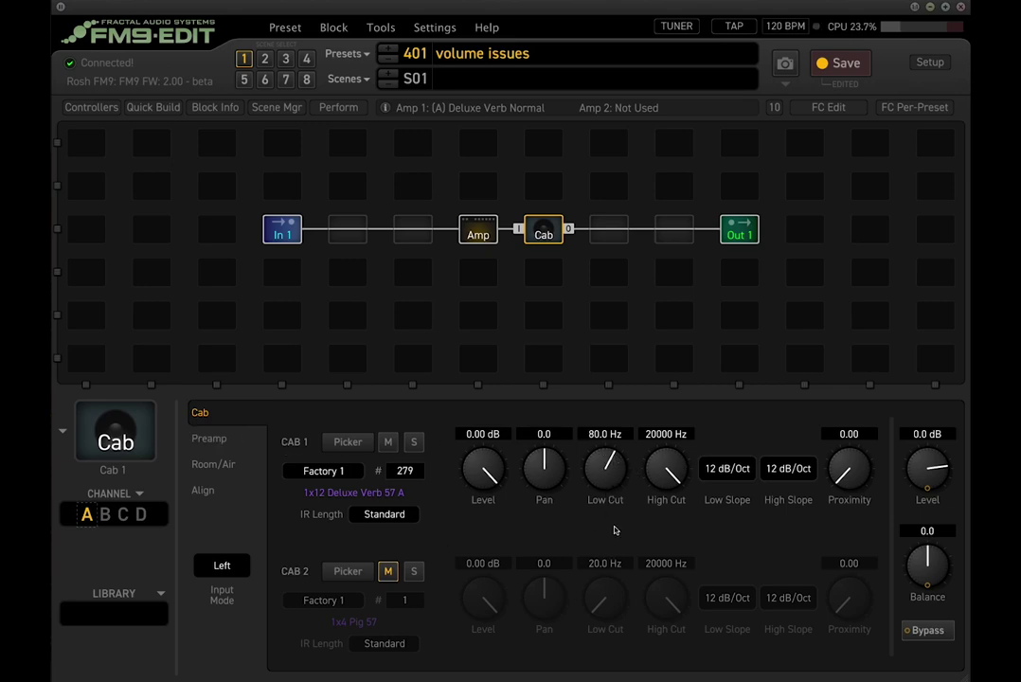
left_click(221, 441)
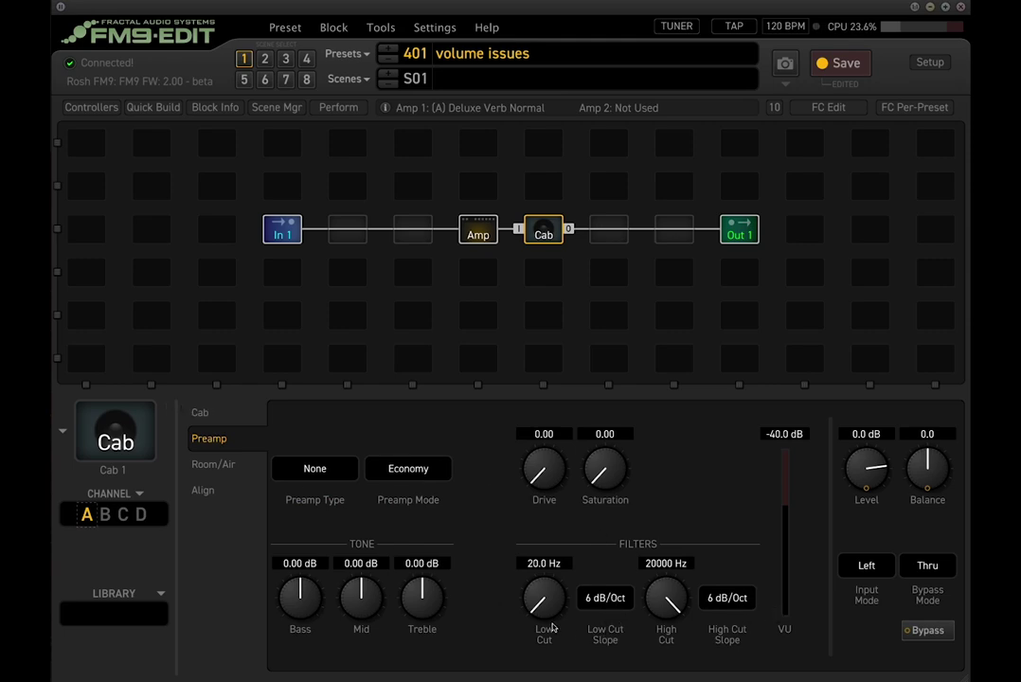
left_click(200, 412)
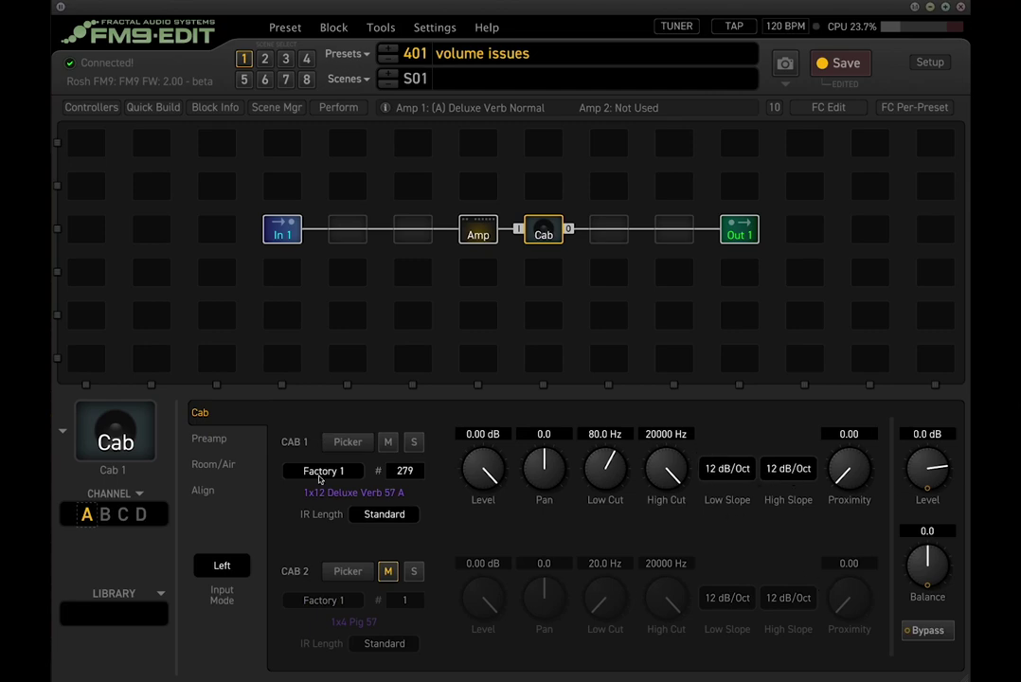
left_click(208, 438)
left_click(605, 597)
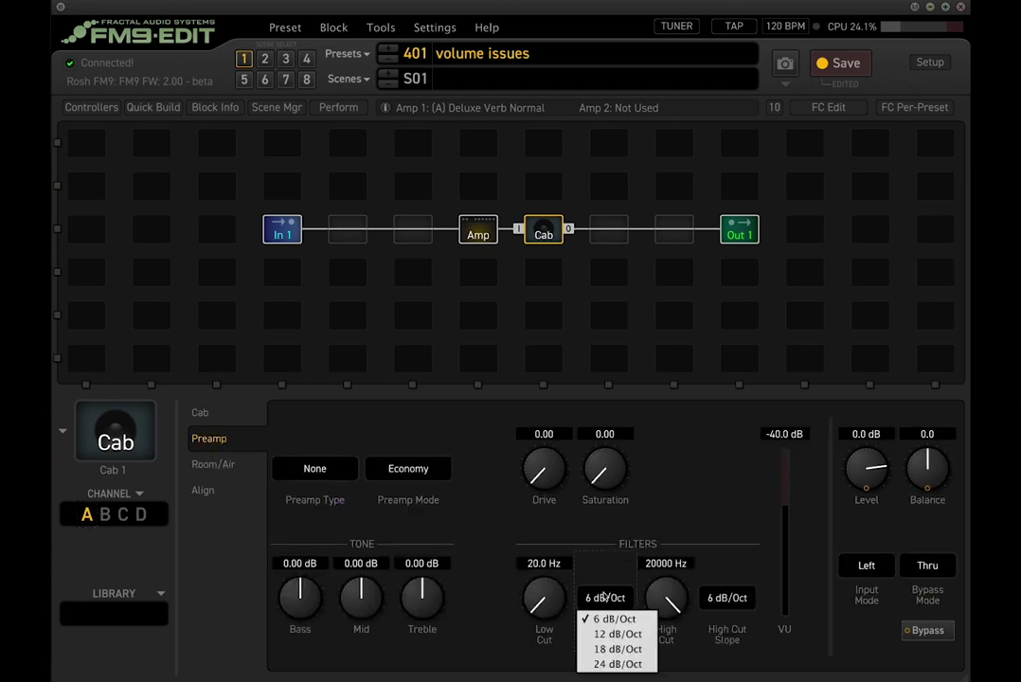
left_click(599, 551)
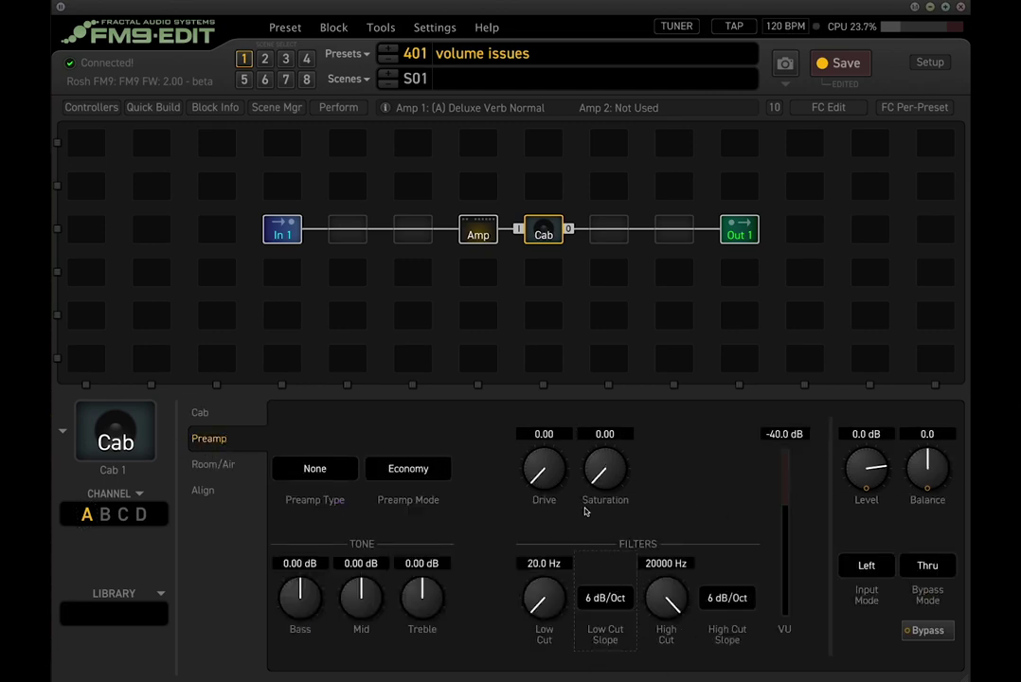
left_click(232, 414)
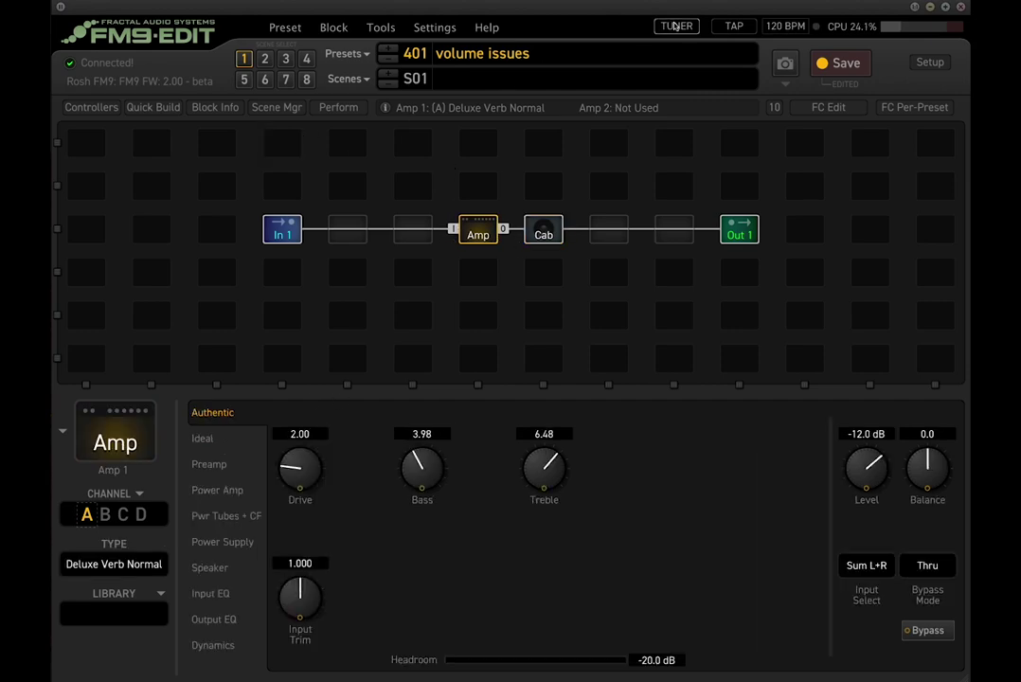
Raise the Amp 1 output level while checking Output 1's meters, saving the preset before and after.
left_click(835, 66)
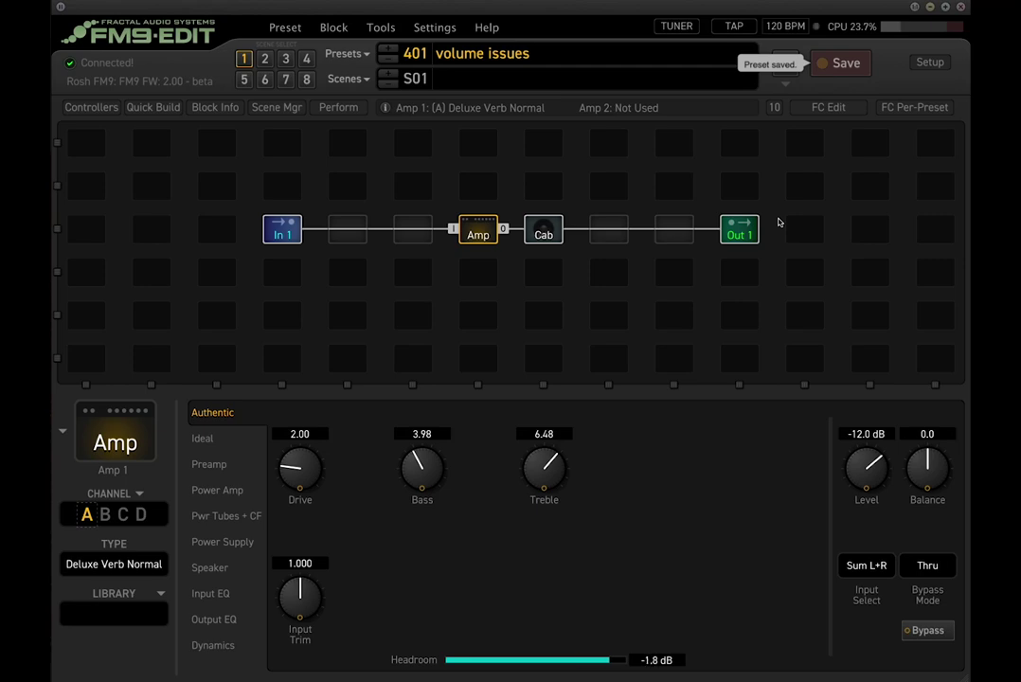
left_click(746, 229)
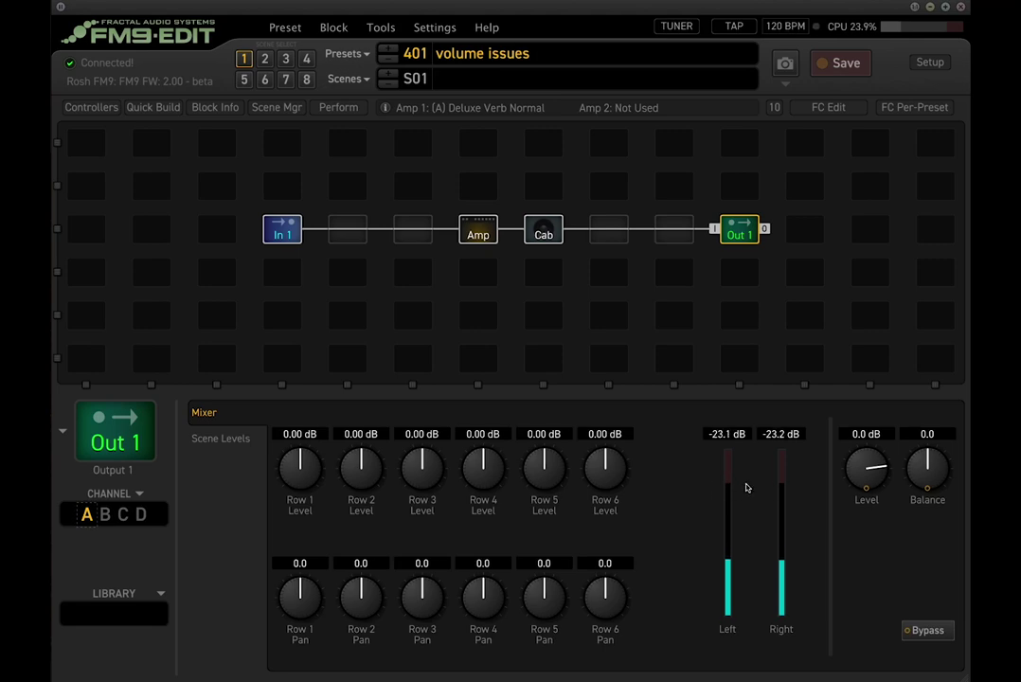
left_click(477, 231)
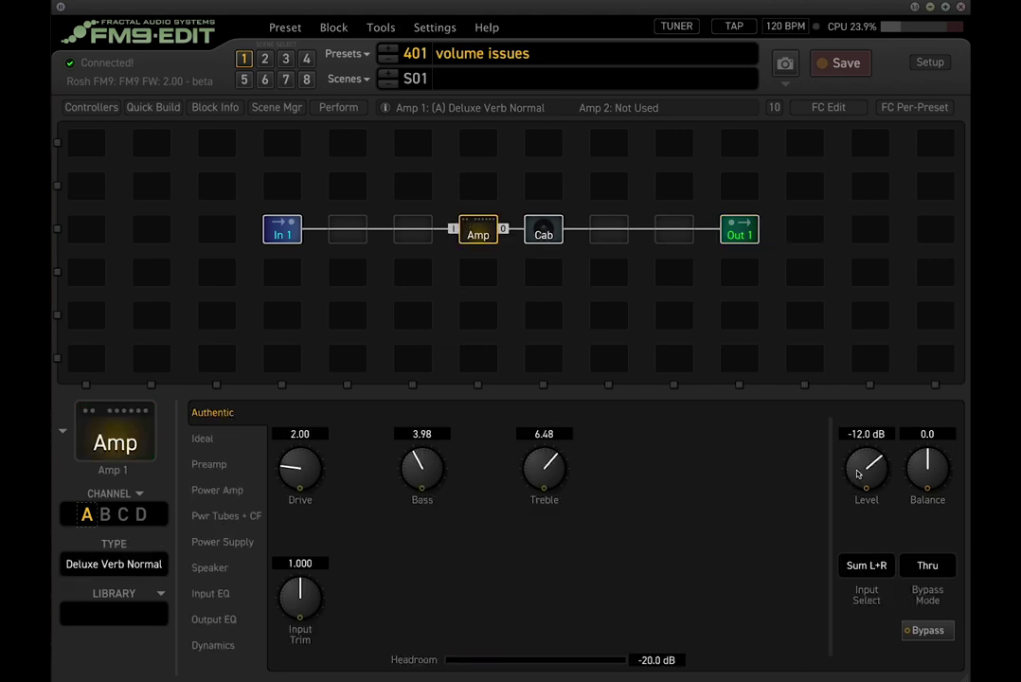
left_click(740, 228)
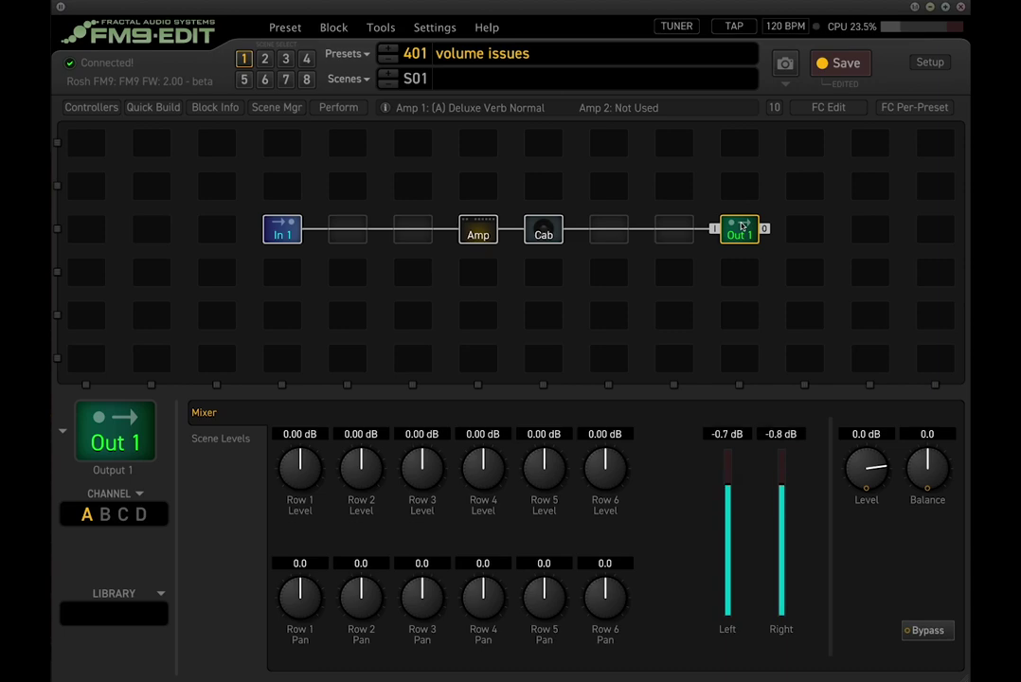
left_click(824, 78)
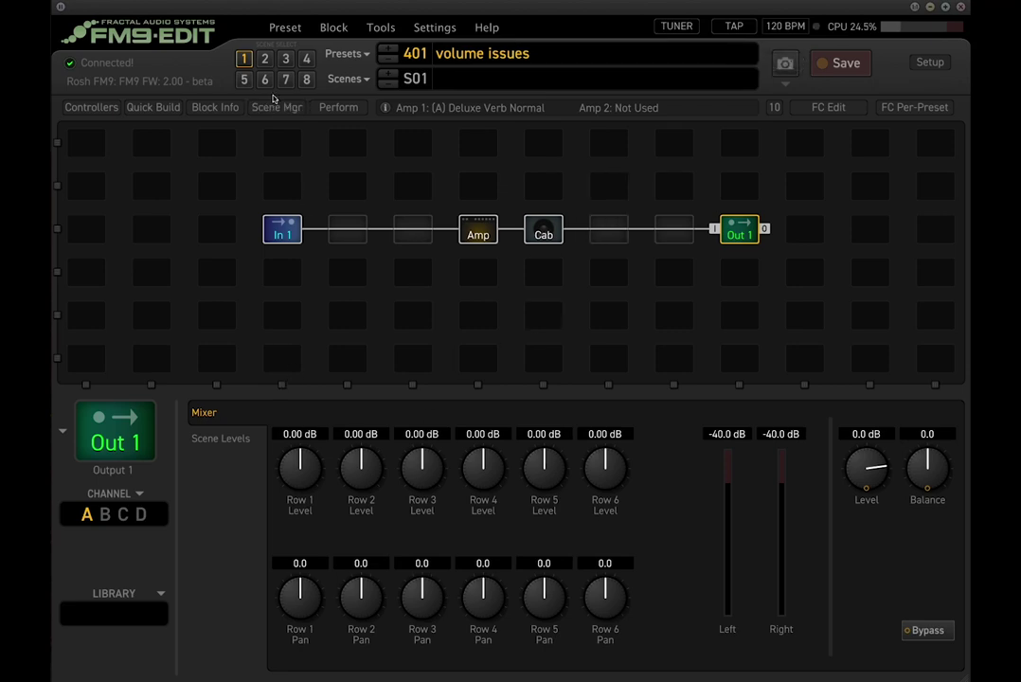
left_click(829, 107)
left_click(829, 107)
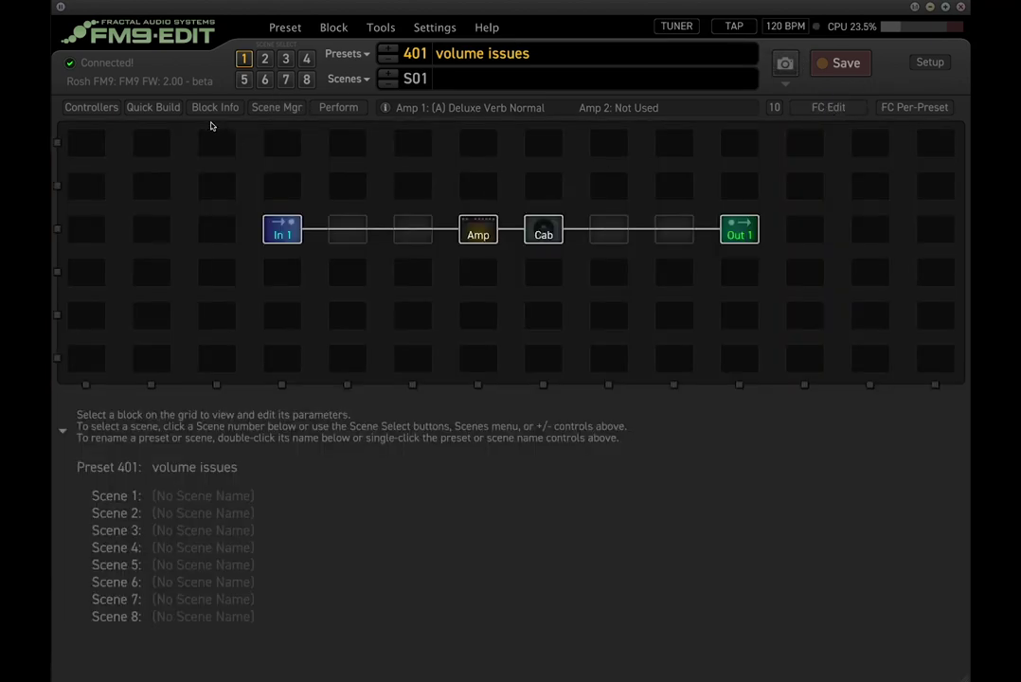
Add a Reverb 1 block to the signal chain directly after the Cab block.
left_click(163, 109)
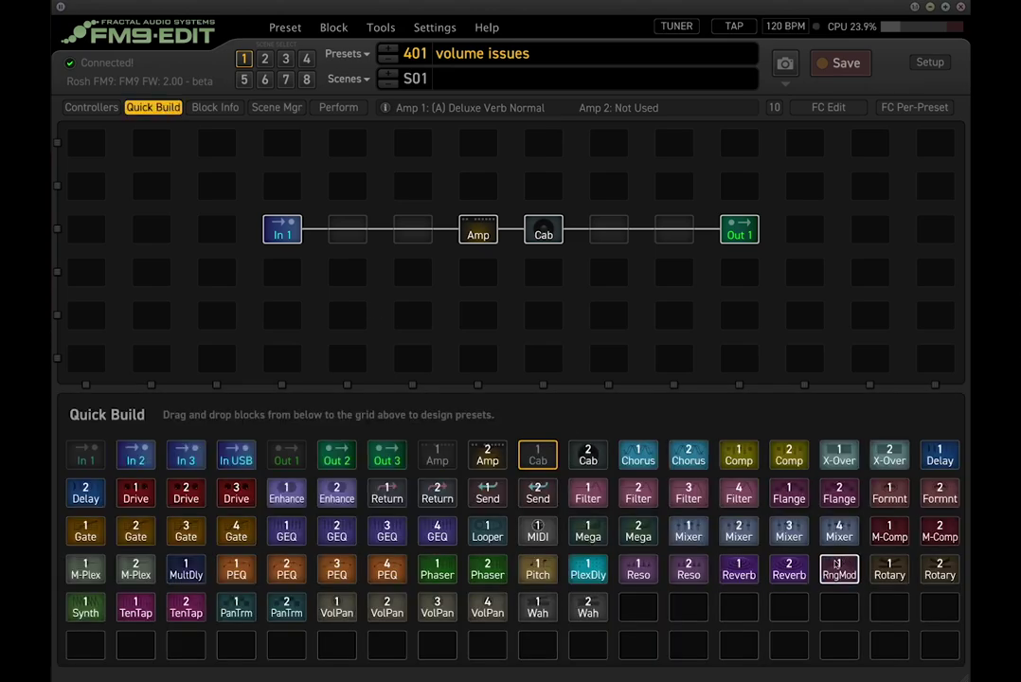
left_click_drag(738, 568, 621, 244)
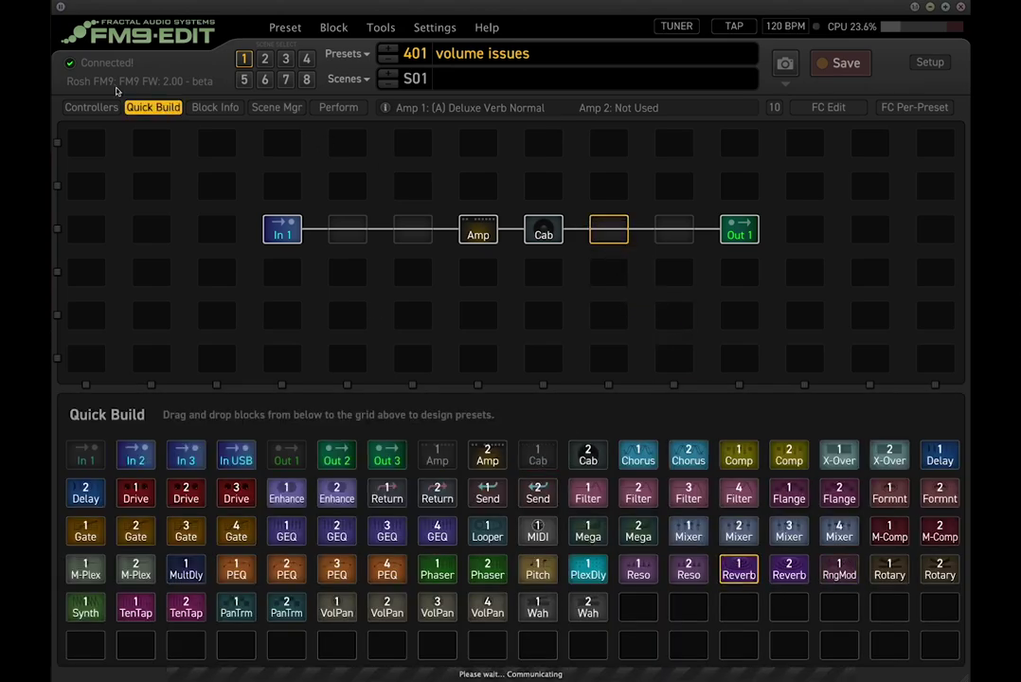
left_click(157, 110)
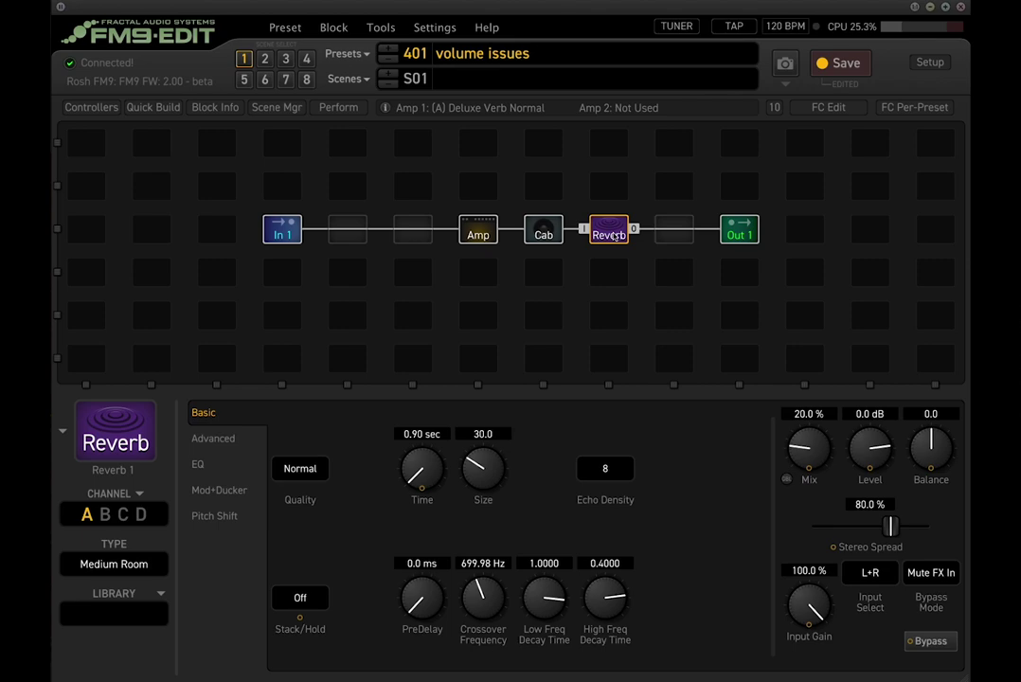
Raise the Reverb 1 mix to about 39.6 % and its time to about 2.29 sec.
left_click_drag(813, 454, 816, 387)
left_click_drag(817, 386, 371, 381)
scroll(423, 472, "up", 5)
scroll(422, 472, "up", 6)
Bypass Reverb 1 and set its bypass mode to Thru.
key("space")
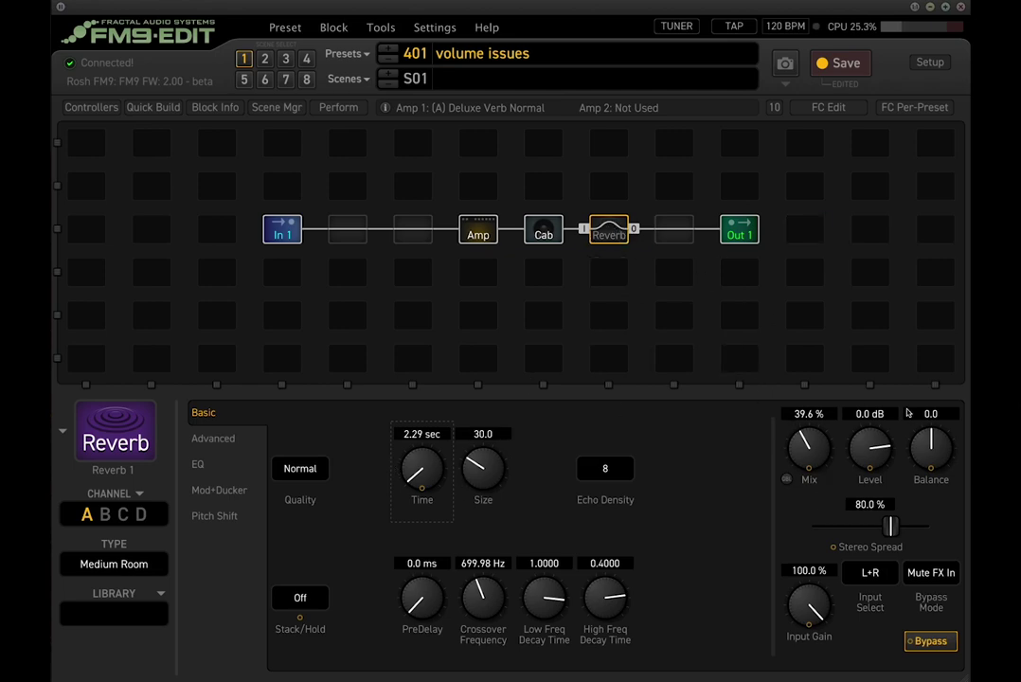
left_click(931, 572)
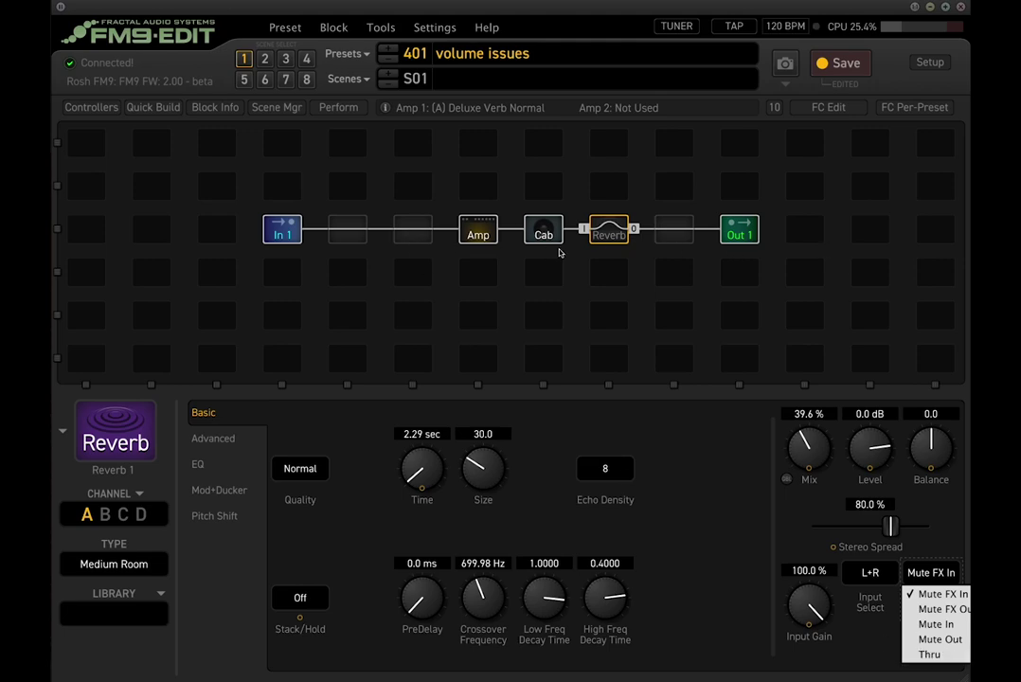
left_click(928, 655)
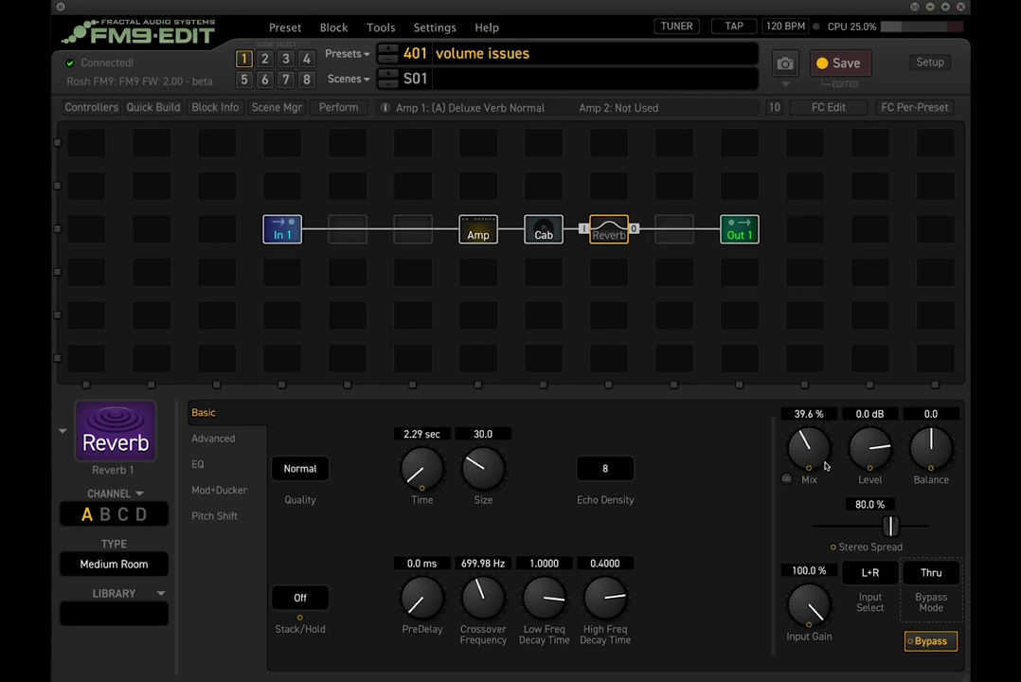
Set the Reverb 1 mix to 50 % and its level to 3 dB.
left_click(814, 413)
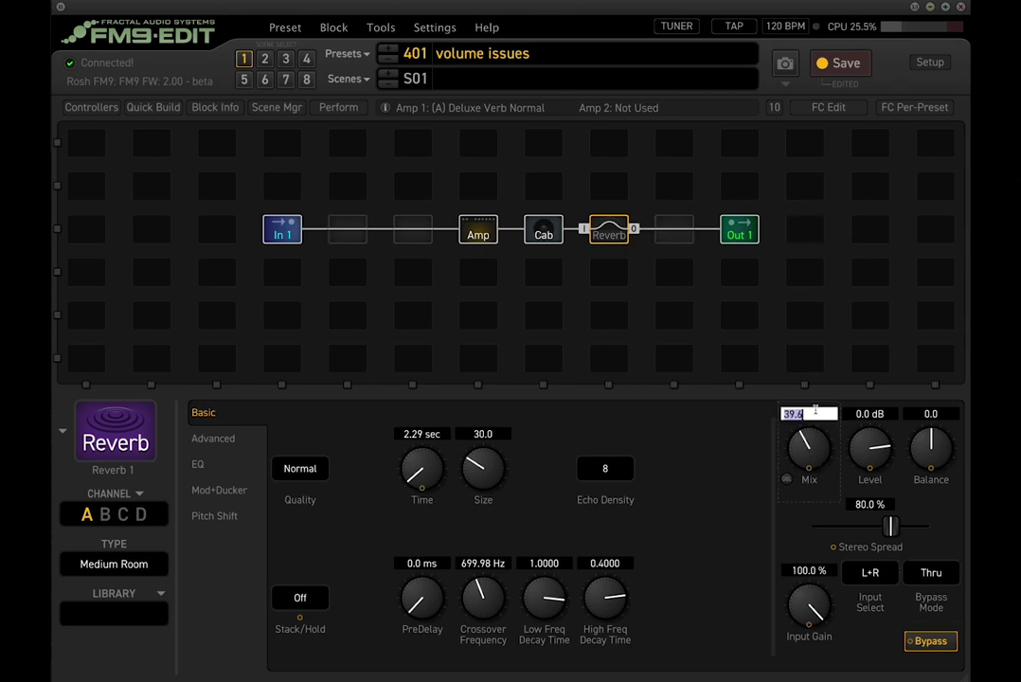
type("50")
key("Return")
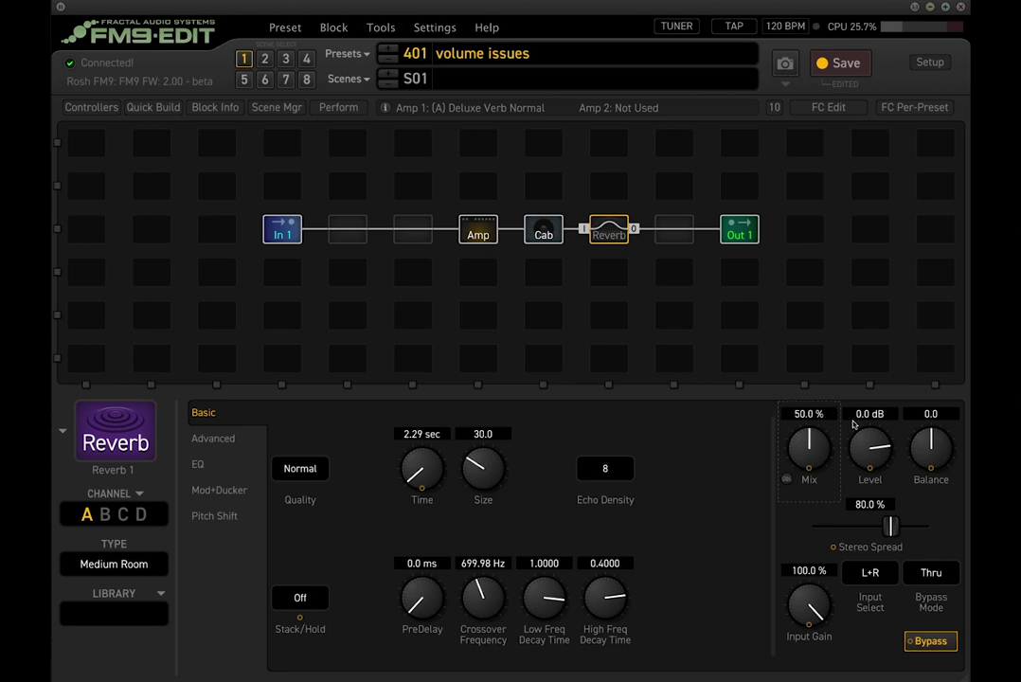
left_click(858, 415)
type("3")
key("Return")
Set the Reverb 1 time to 1.5 sec.
left_click_drag(810, 601, 820, 580)
double_click(422, 434)
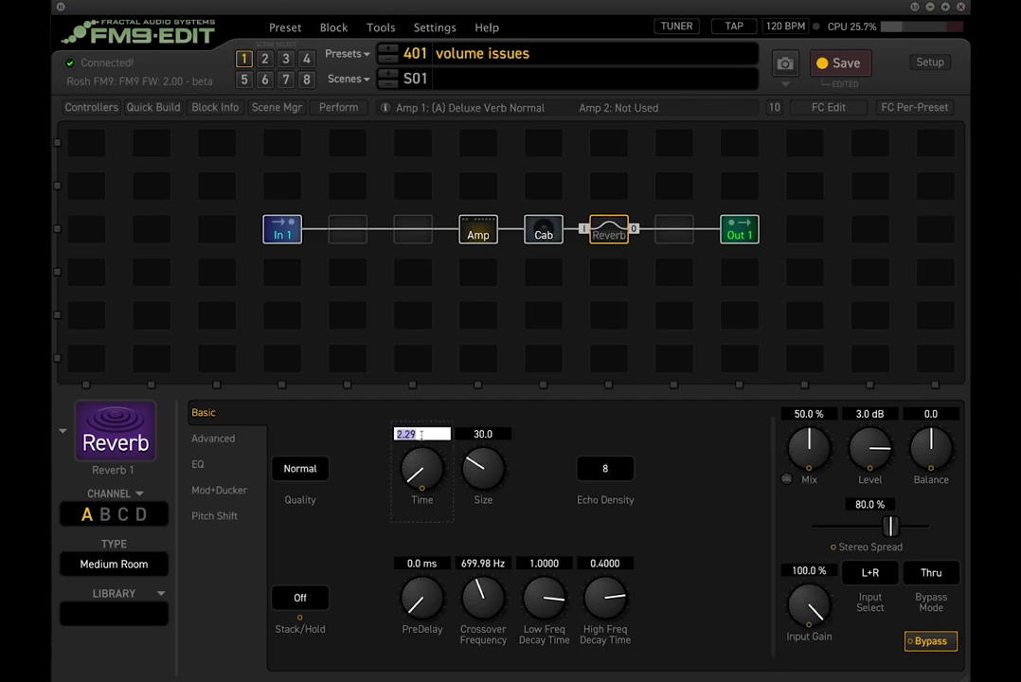
type("1.5")
key("Return")
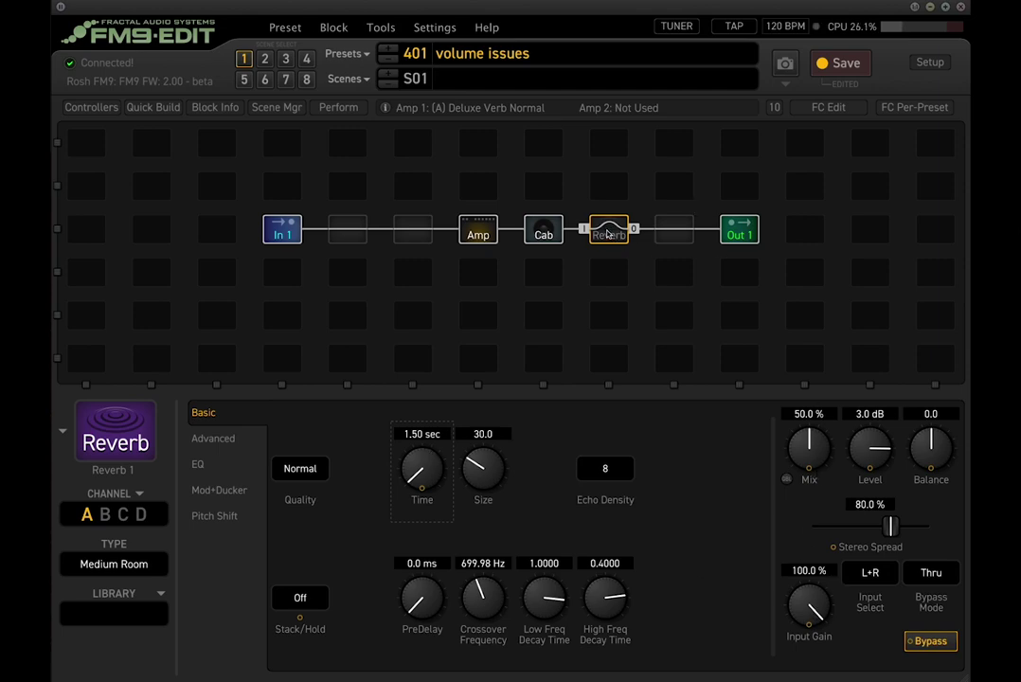
Toggle the Reverb 1 bypass several times to compare the volume with the block engaged and bypassed.
left_click_drag(809, 598, 812, 583)
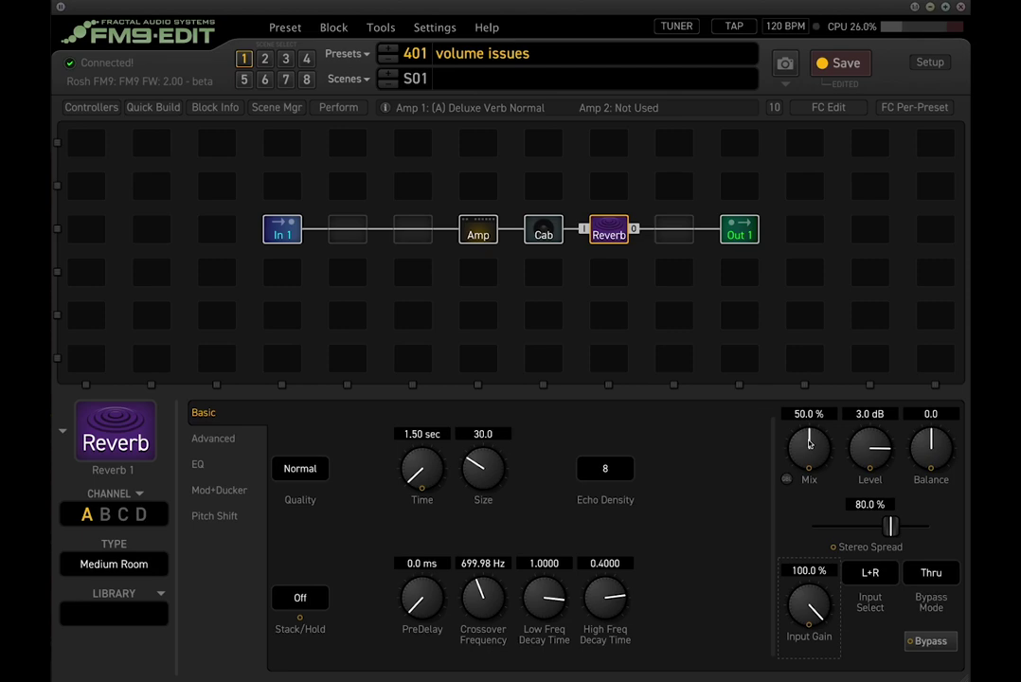
key("b")
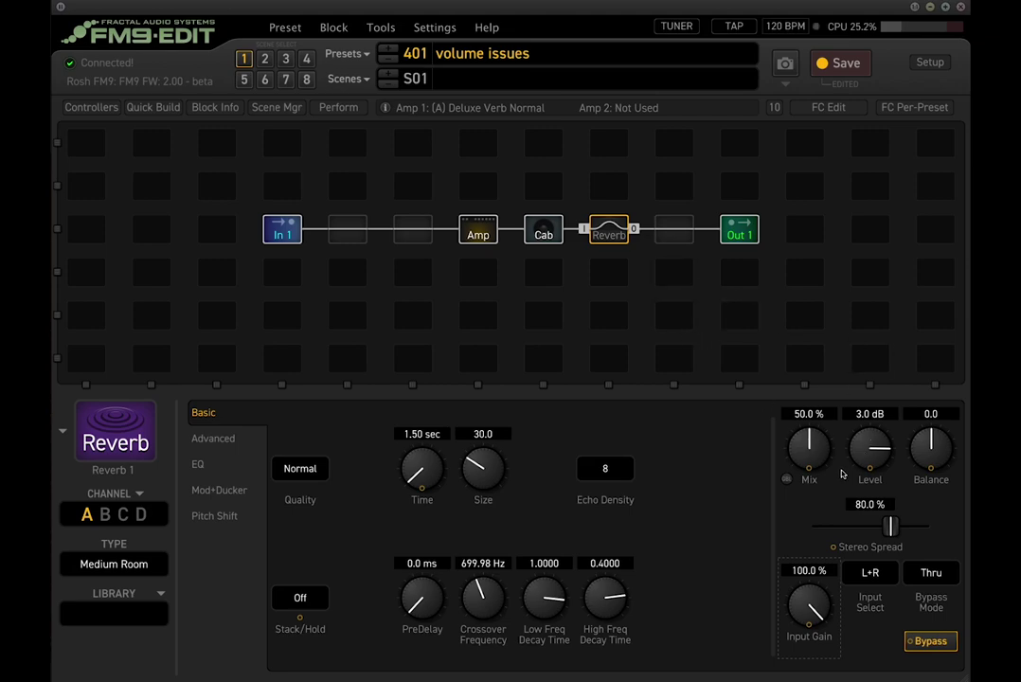
double_click(625, 242)
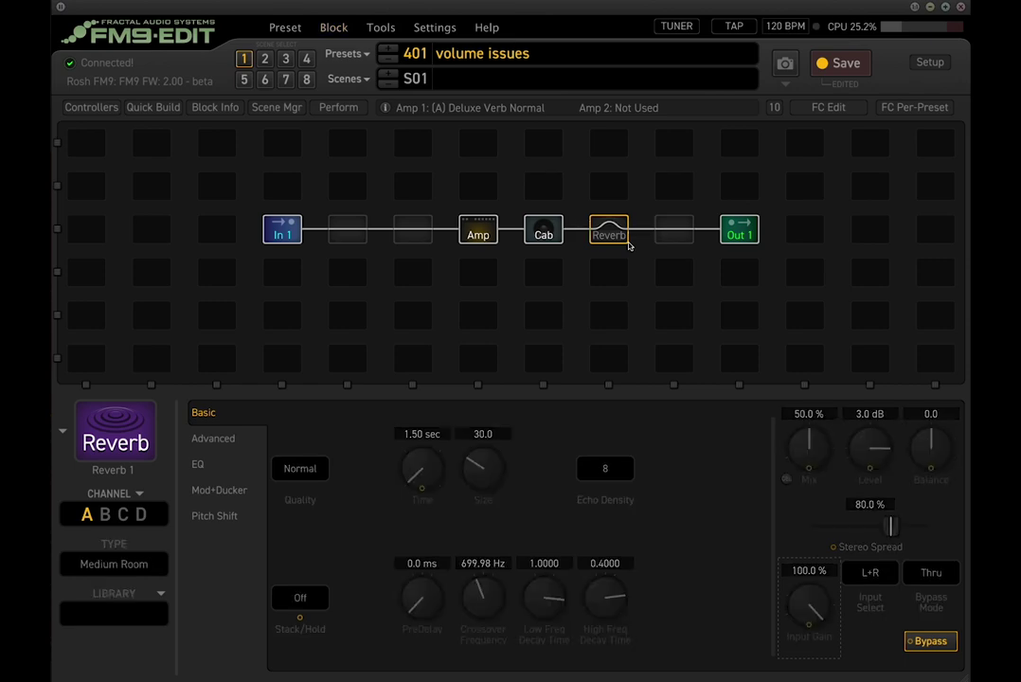
double_click(625, 242)
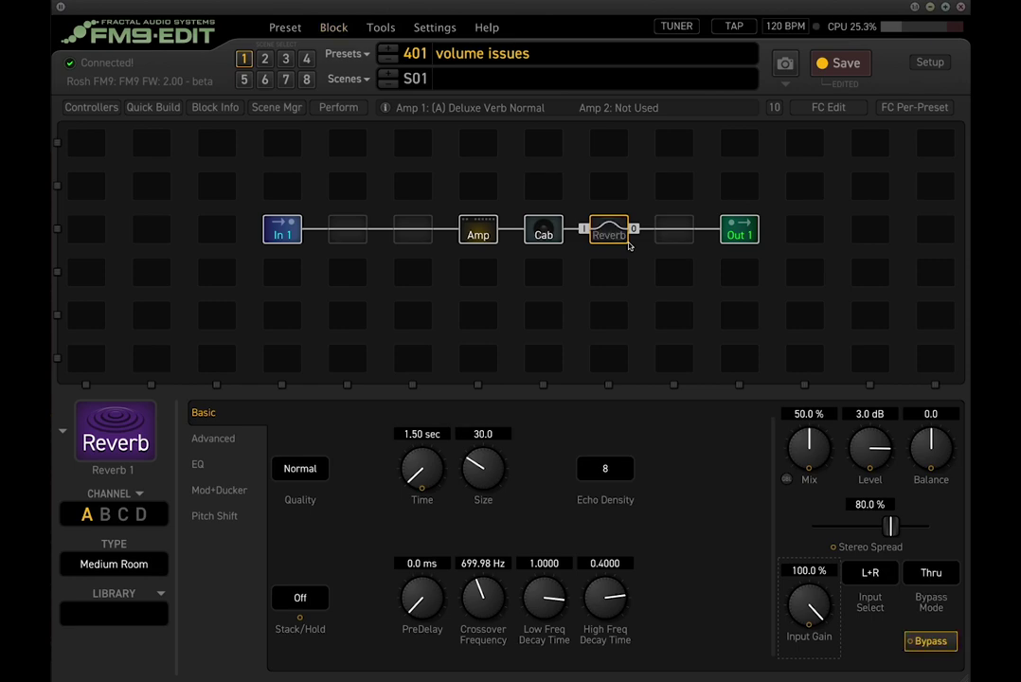
Engage Reverb 1 and lower its input gain to about 54.7 %.
mouse_move(809, 620)
left_mouse_down()
mouse_move(815, 657)
mouse_move(806, 602)
left_mouse_up()
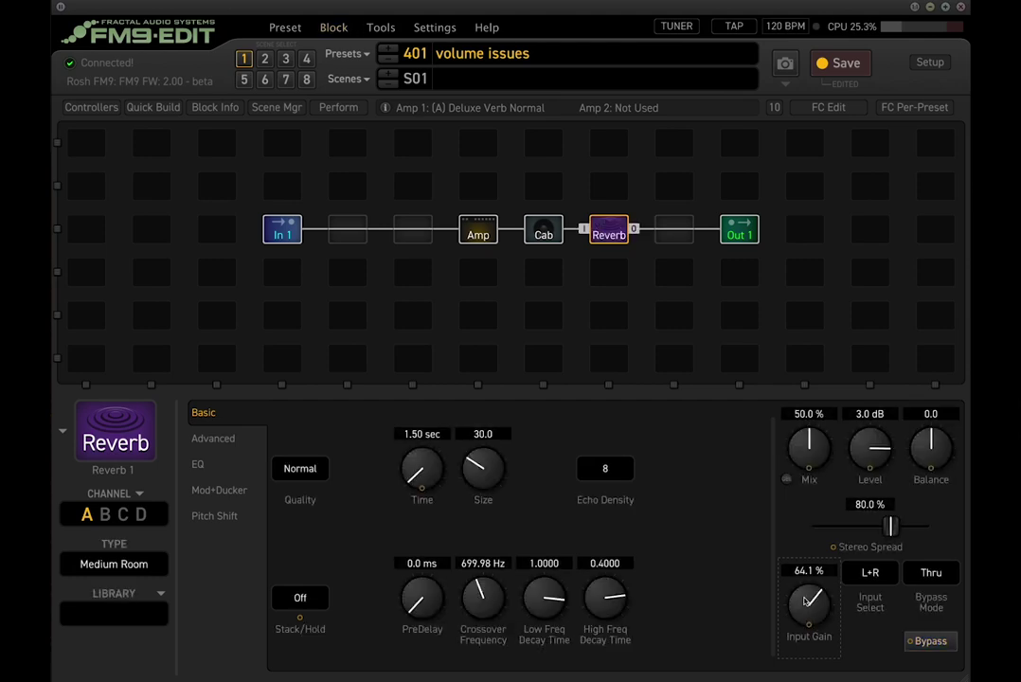
left_click_drag(422, 488, 424, 485)
left_click_drag(816, 603, 819, 631)
Change the Reverb 1 type to Cavern and raise its time to about 8.81 sec.
left_click(145, 563)
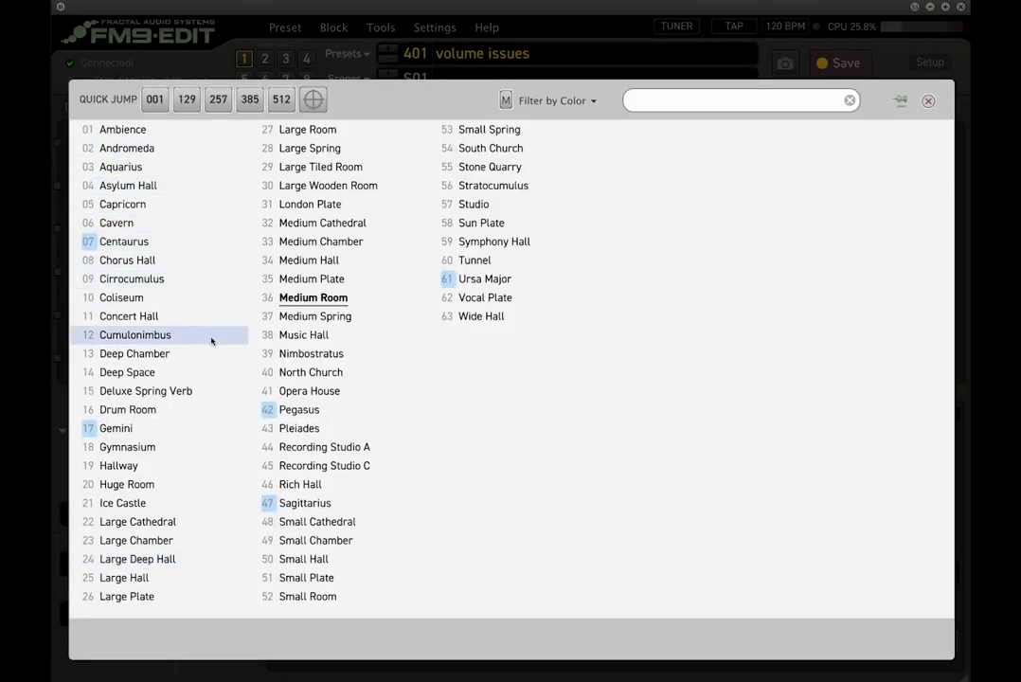
left_click(156, 231)
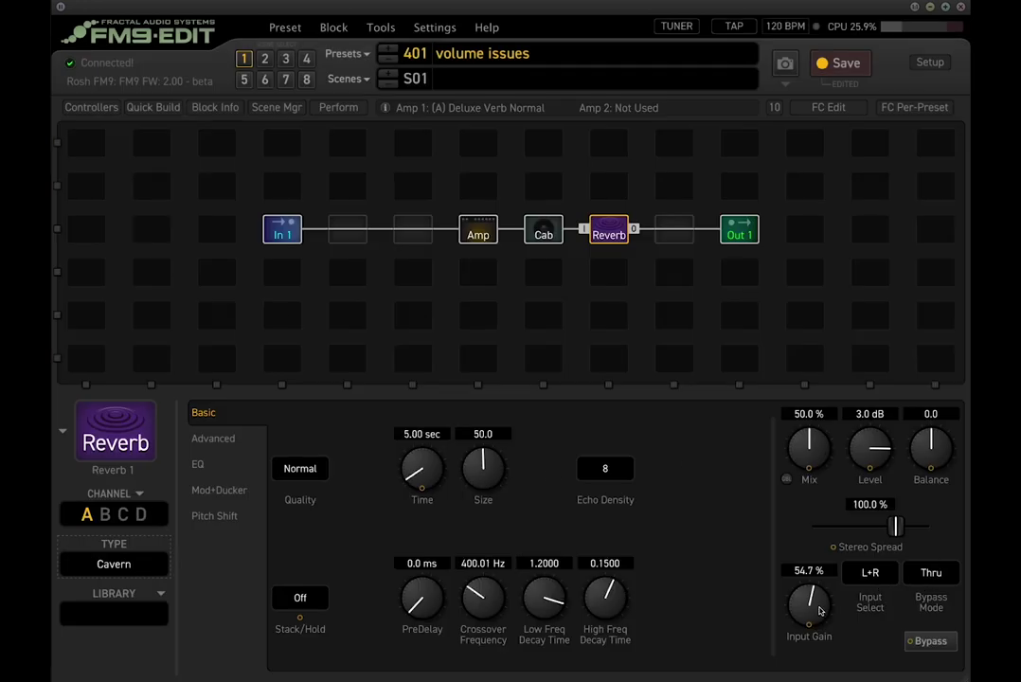
scroll(424, 469, "up", 10)
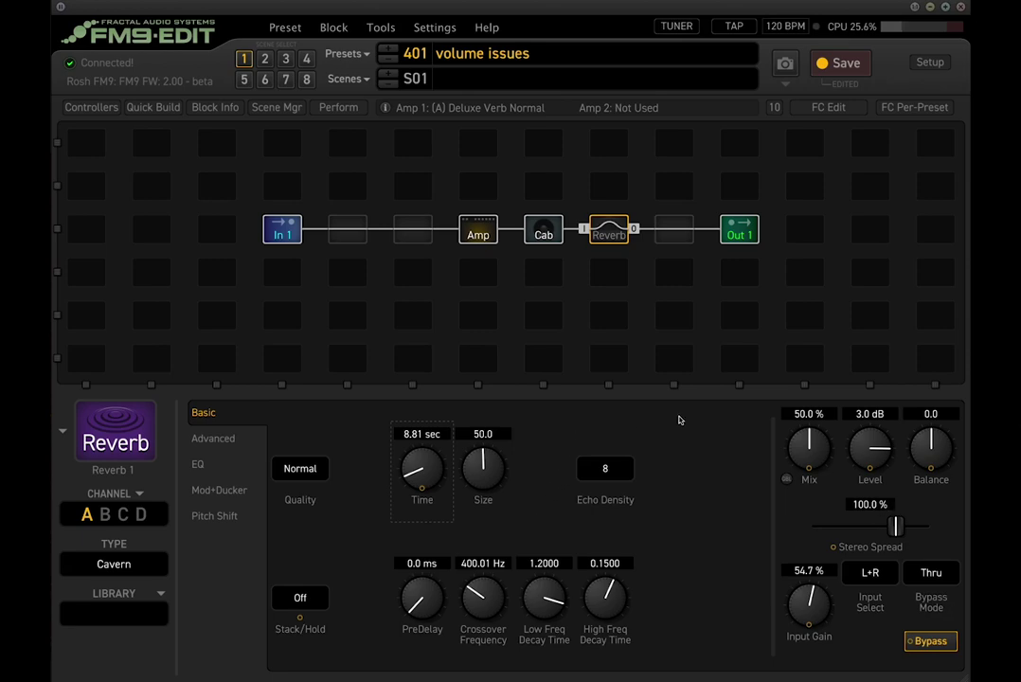
Review the available bypass mode options of Reverb 1, keeping Thru selected.
left_click(933, 574)
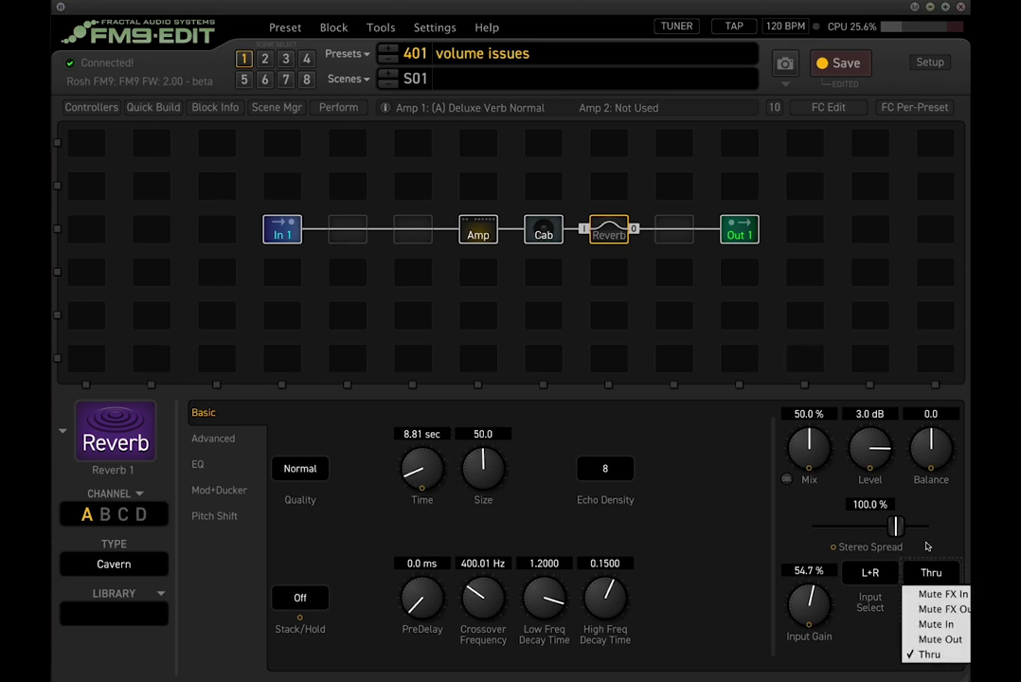
left_click(933, 574)
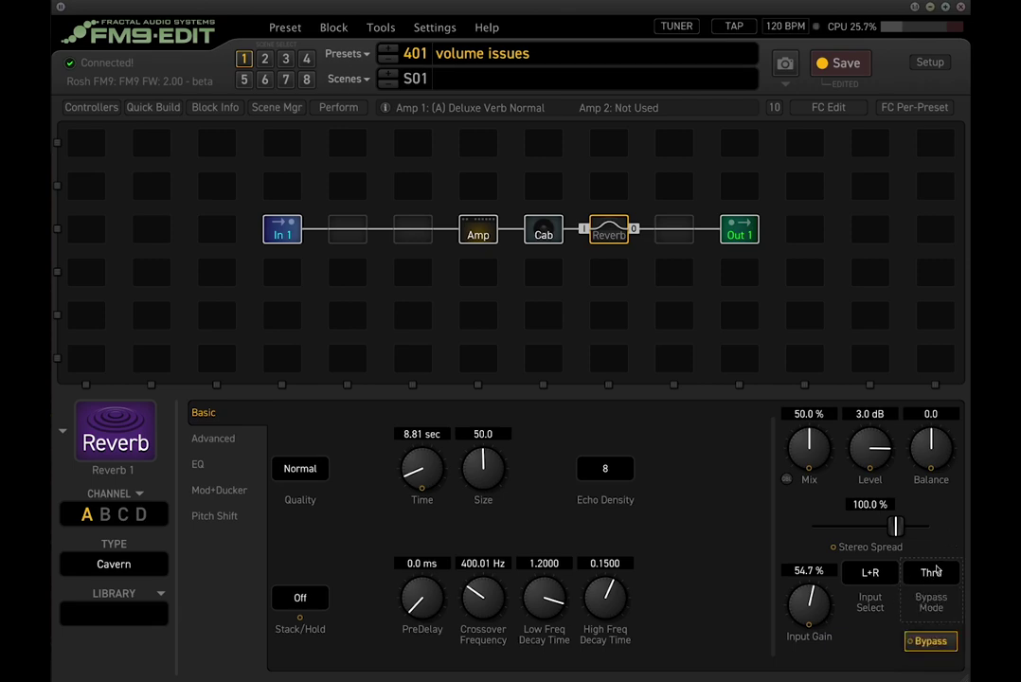
left_click(932, 574)
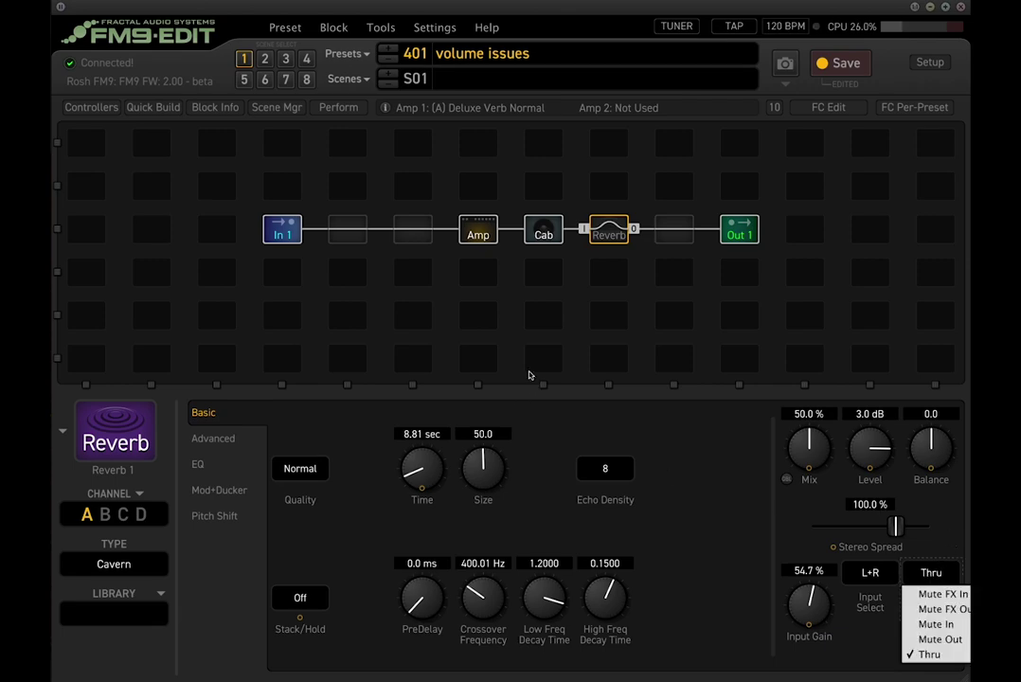
left_click(412, 272)
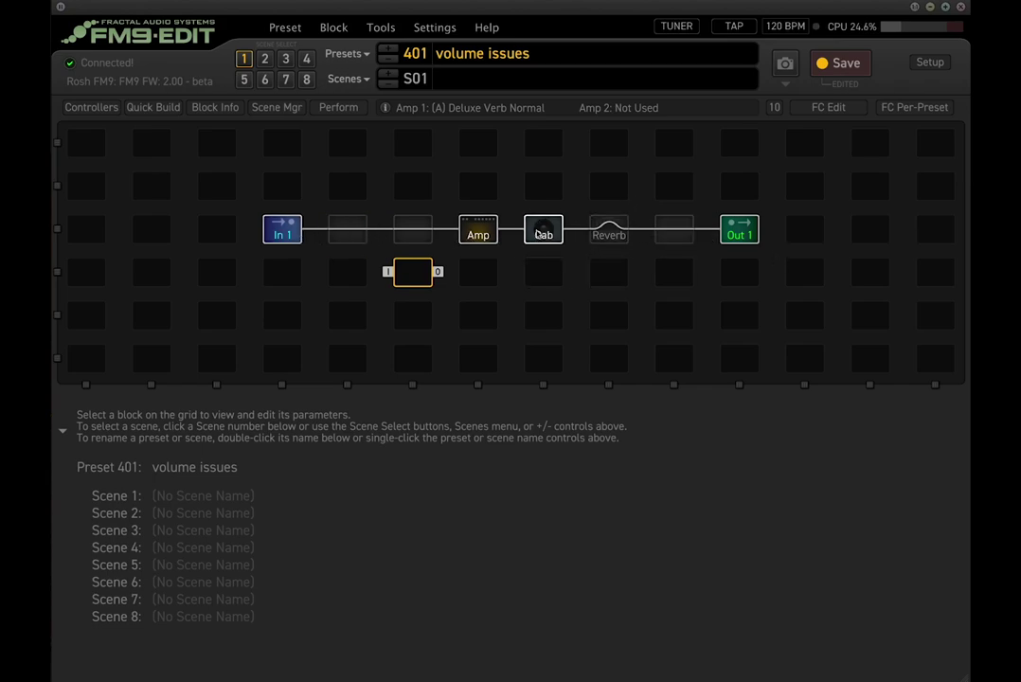
left_click(610, 235)
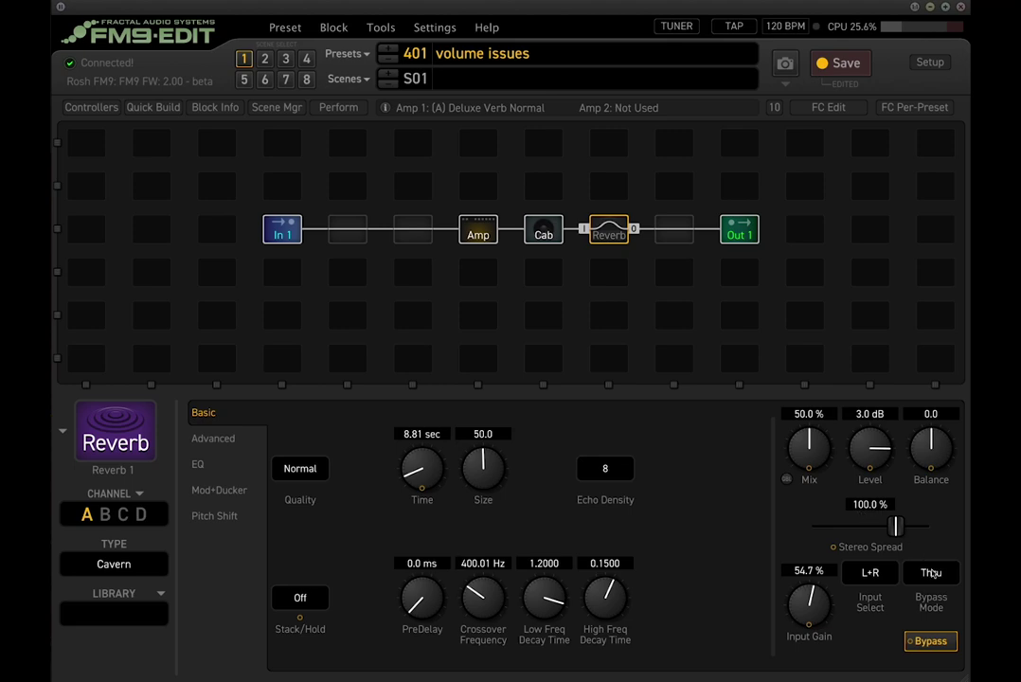
Set the global Spillover option under Effect Mixing to All, and return to the preset grid.
left_click(930, 63)
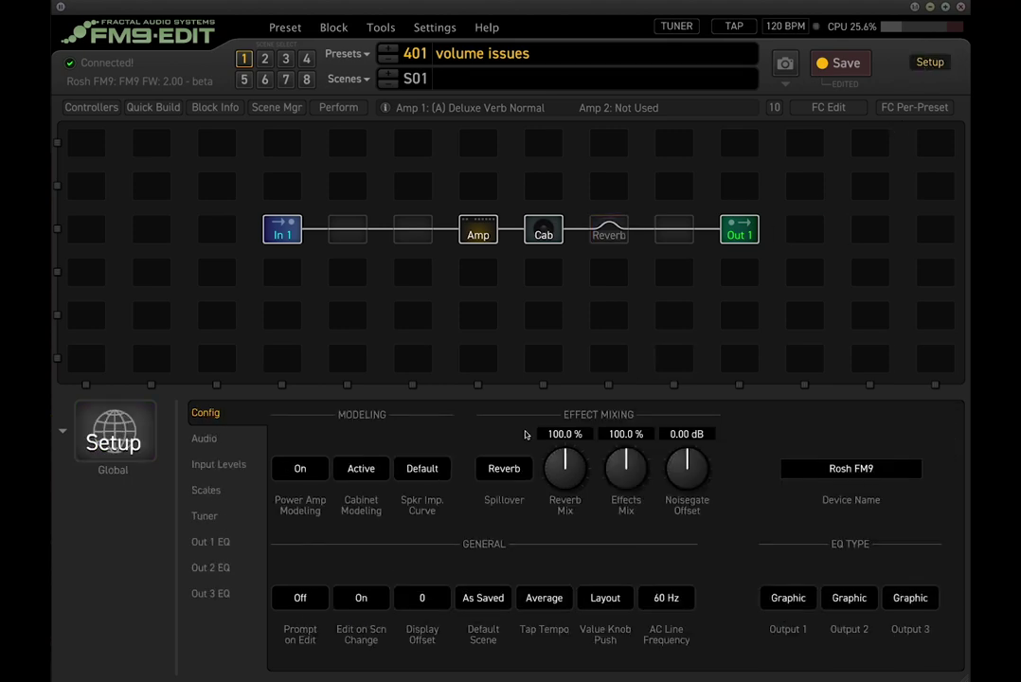
left_click(517, 467)
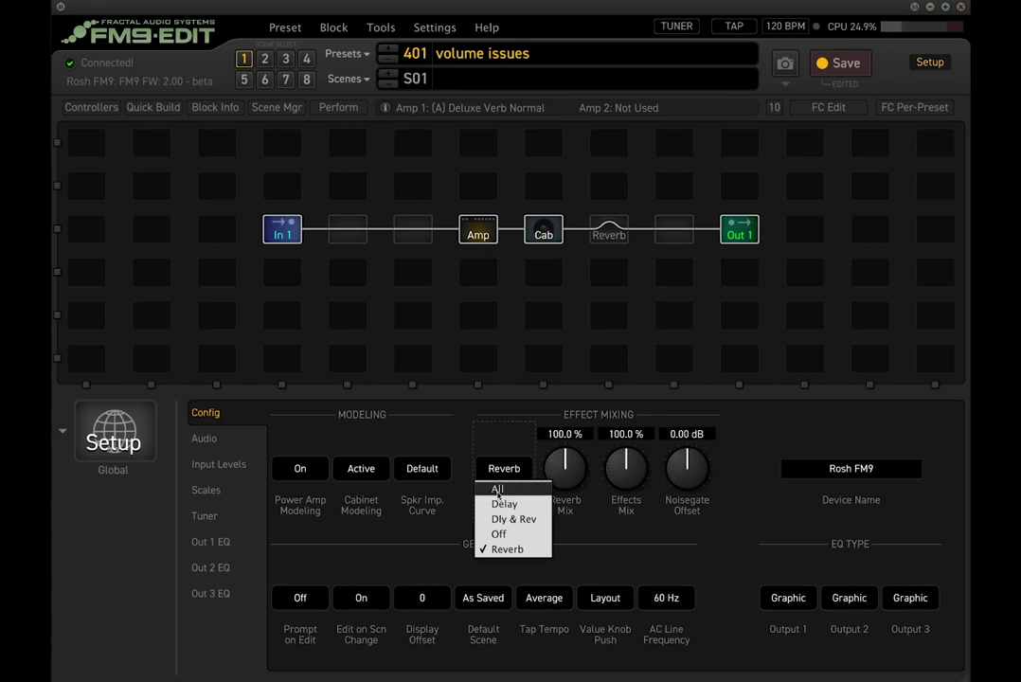
left_click(497, 492)
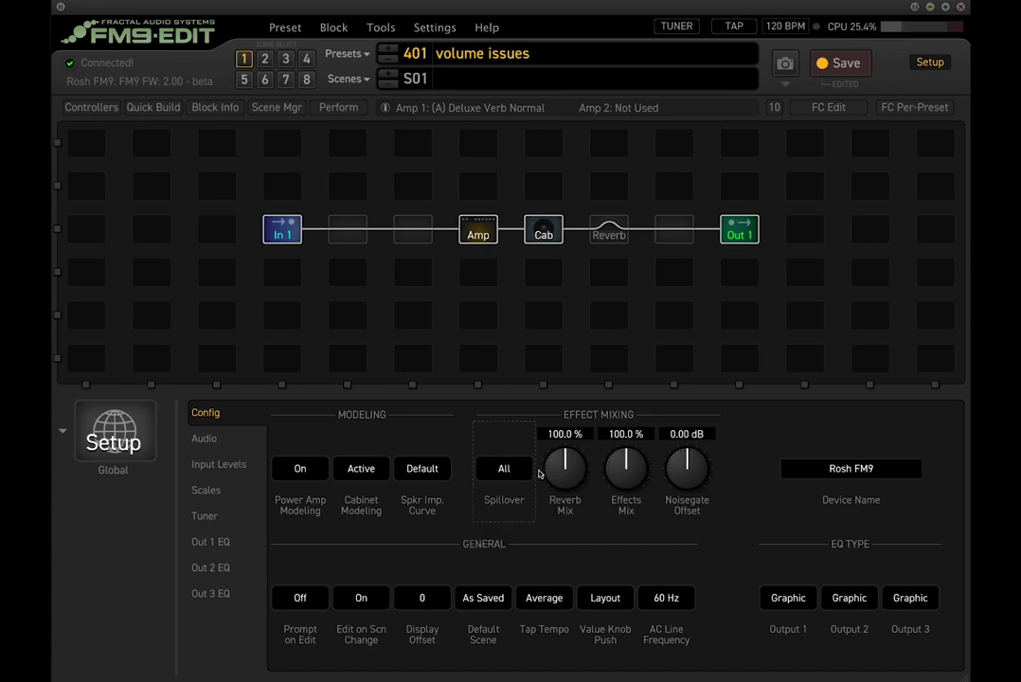
left_click(504, 468)
left_click(638, 356)
left_click(930, 63)
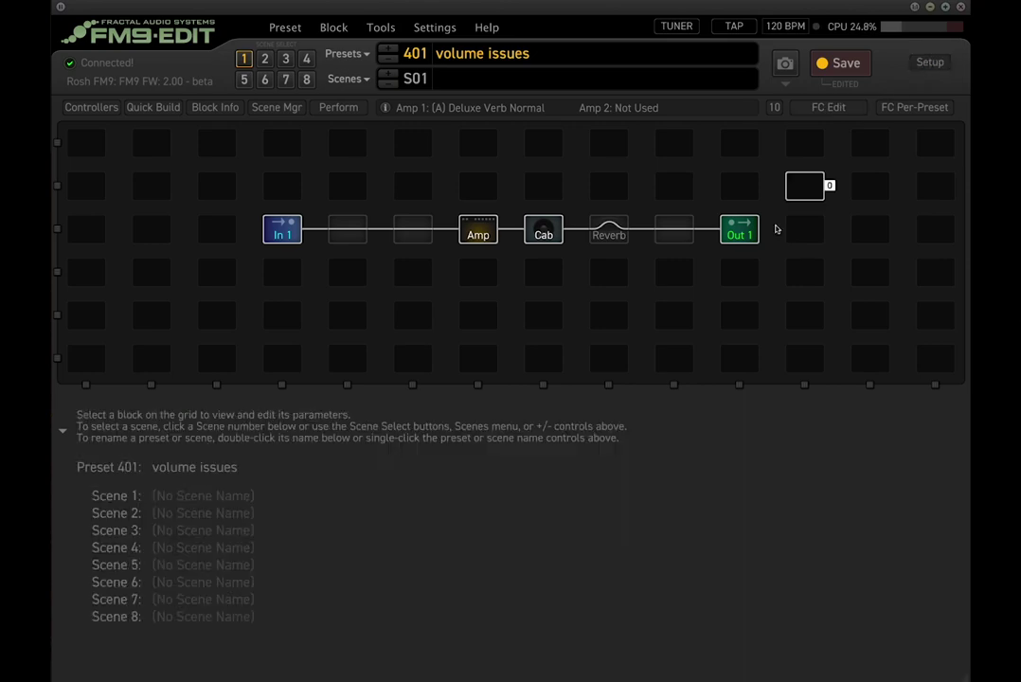
Set the bypass mode of Reverb 1 to Mute FX In.
left_click(608, 231)
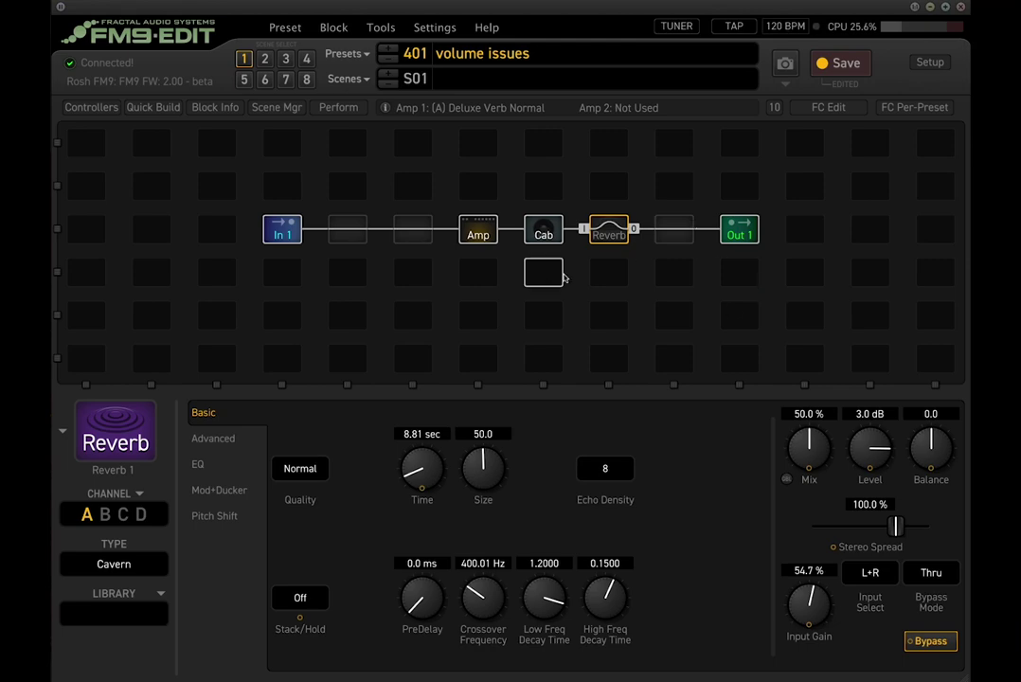
left_click(932, 573)
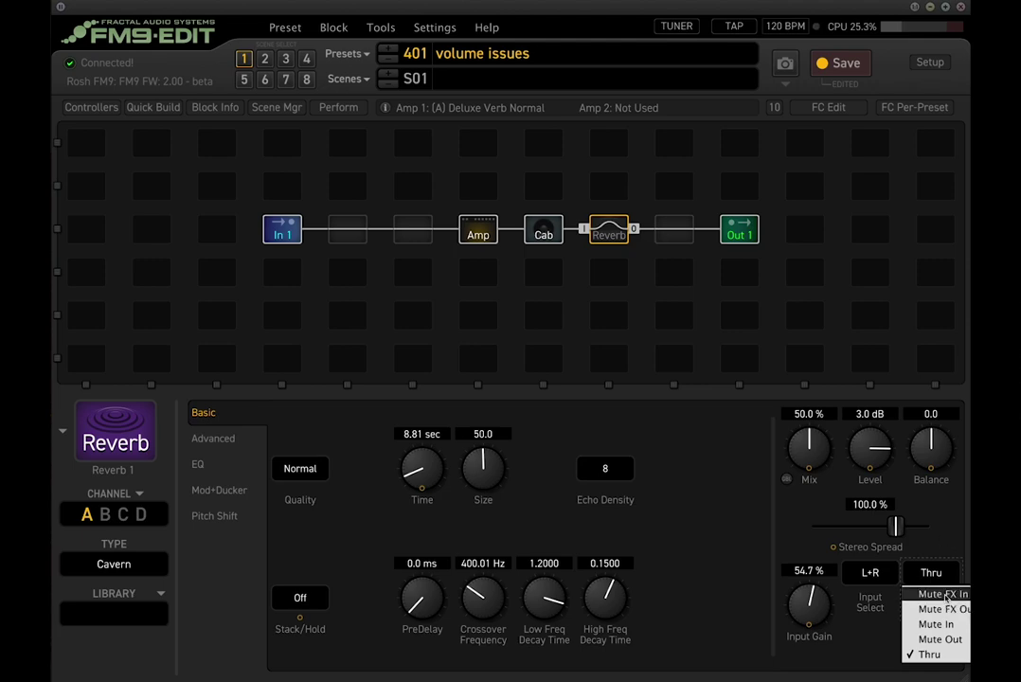
left_click(943, 594)
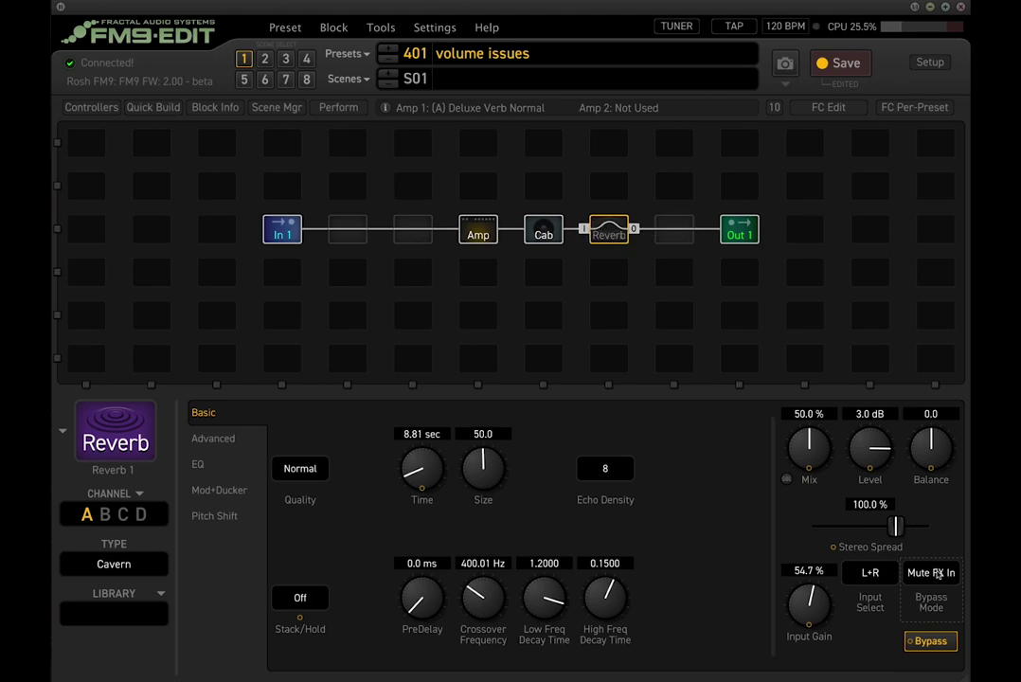
Engage and bypass Reverb 1 repeatedly to hear how its tail behaves in Mute FX In mode.
left_click(630, 238, "ctrl")
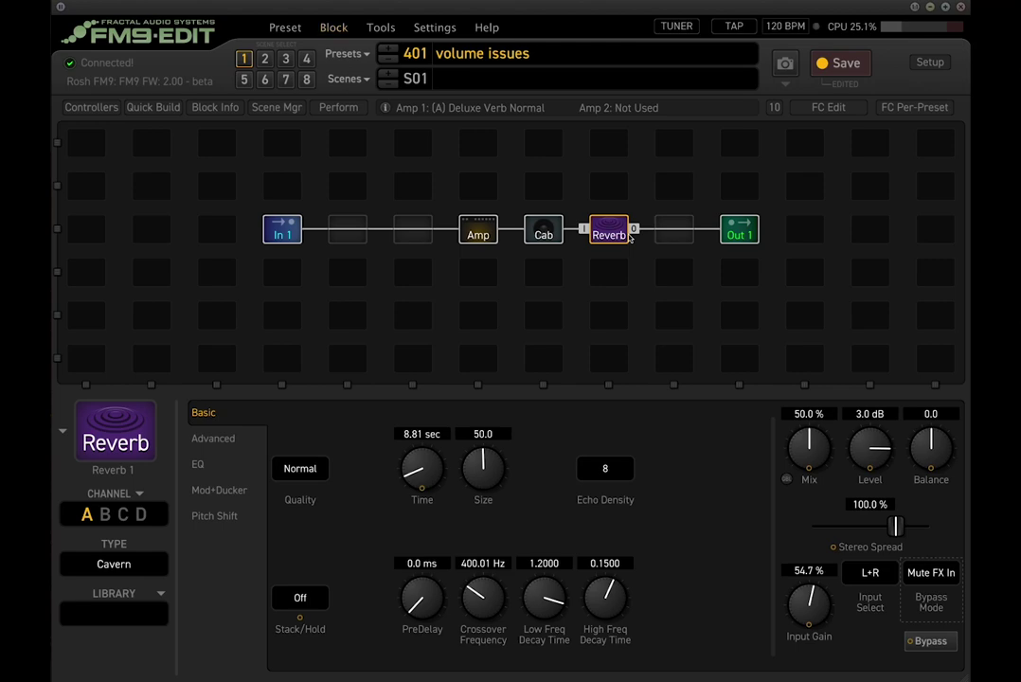
left_click(630, 237, "ctrl")
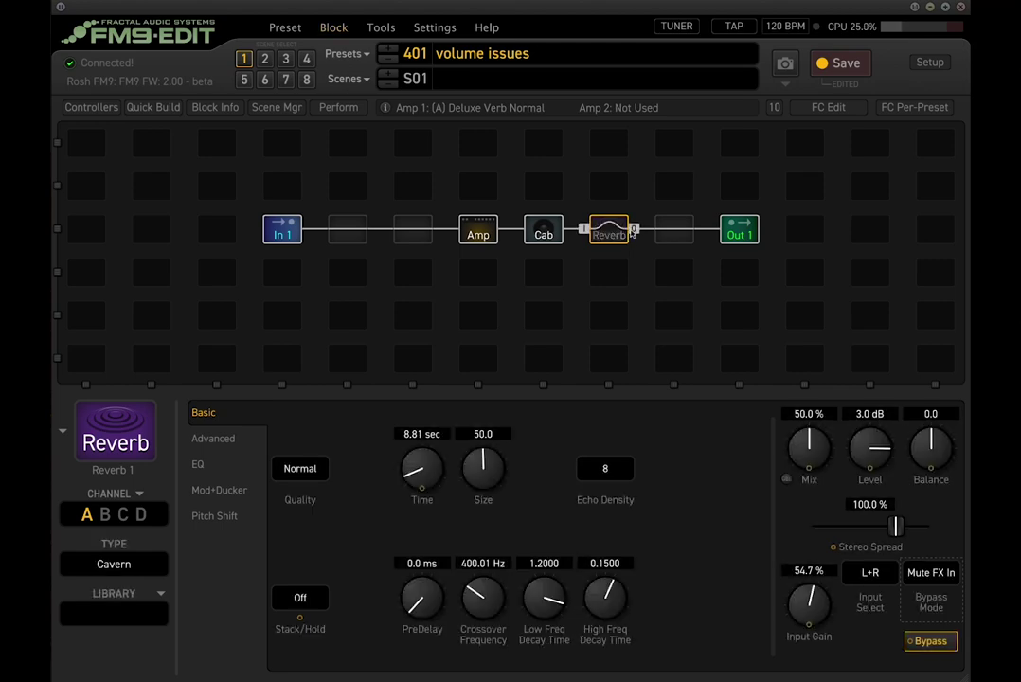
left_click_drag(633, 235, 609, 232)
left_click(611, 232, "ctrl")
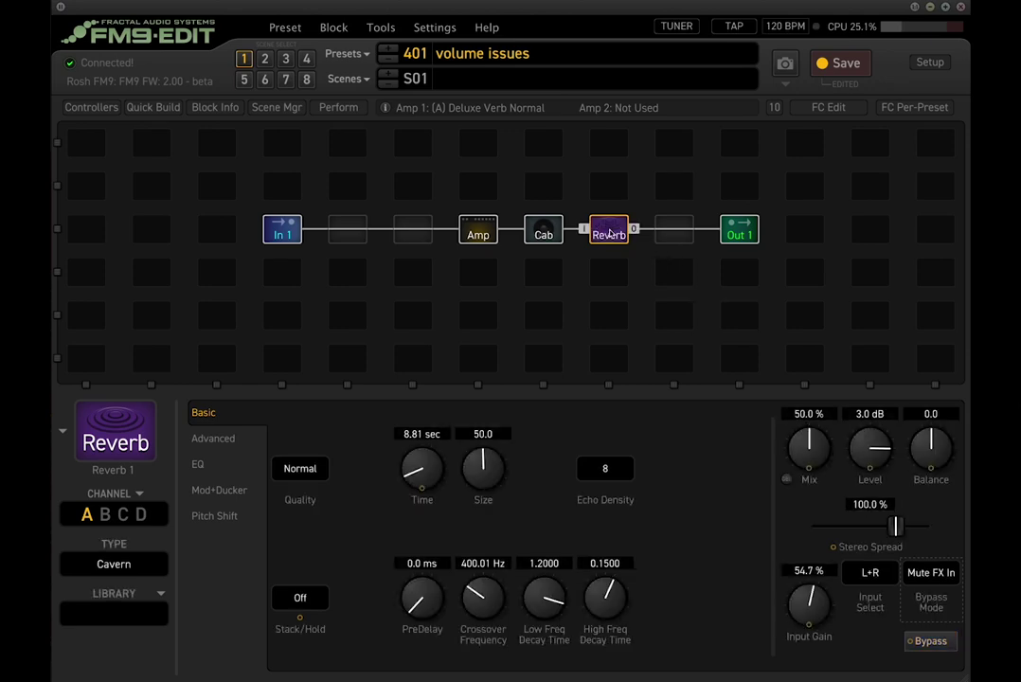
left_click(609, 230, "ctrl")
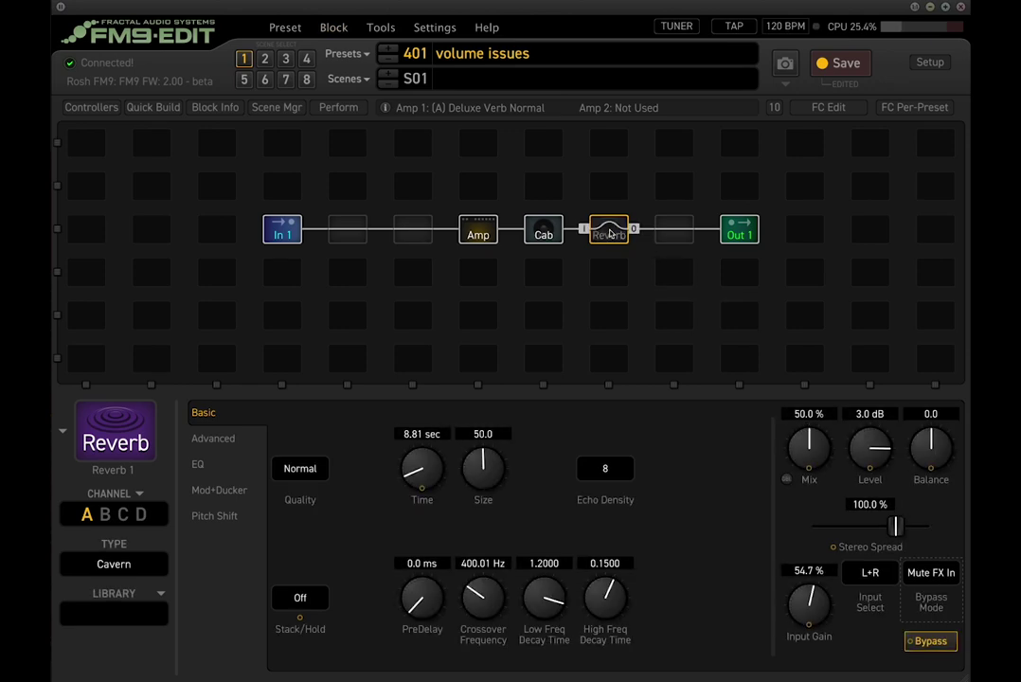
Alternate the Reverb 1 bypass mode between Mute FX Out and Mute FX In, ending on Mute FX Out.
left_click(930, 573)
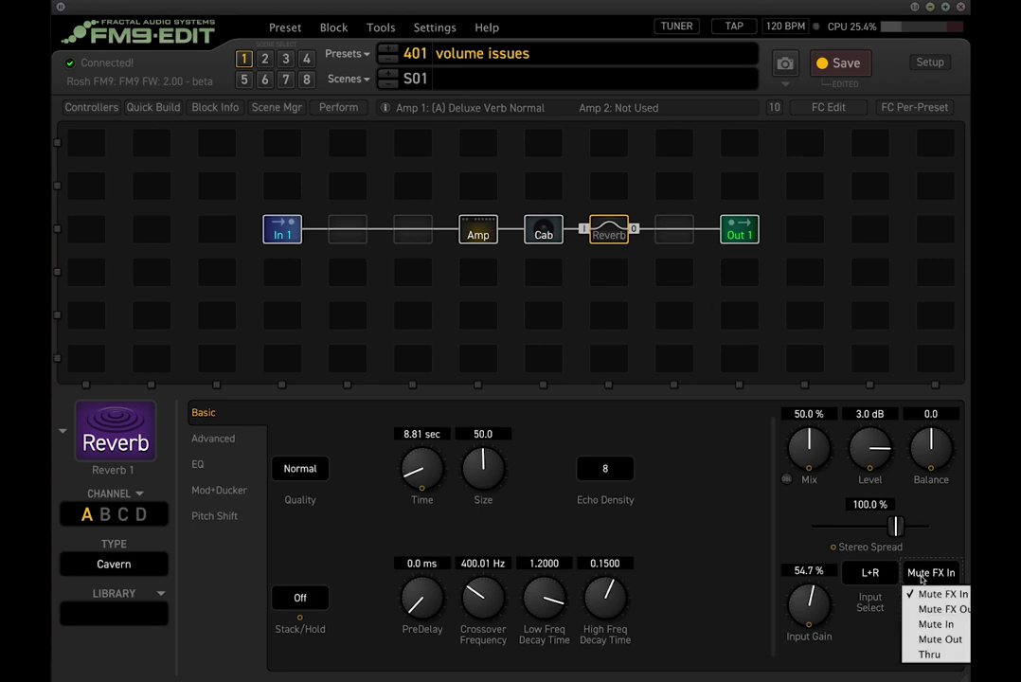
left_click(945, 609)
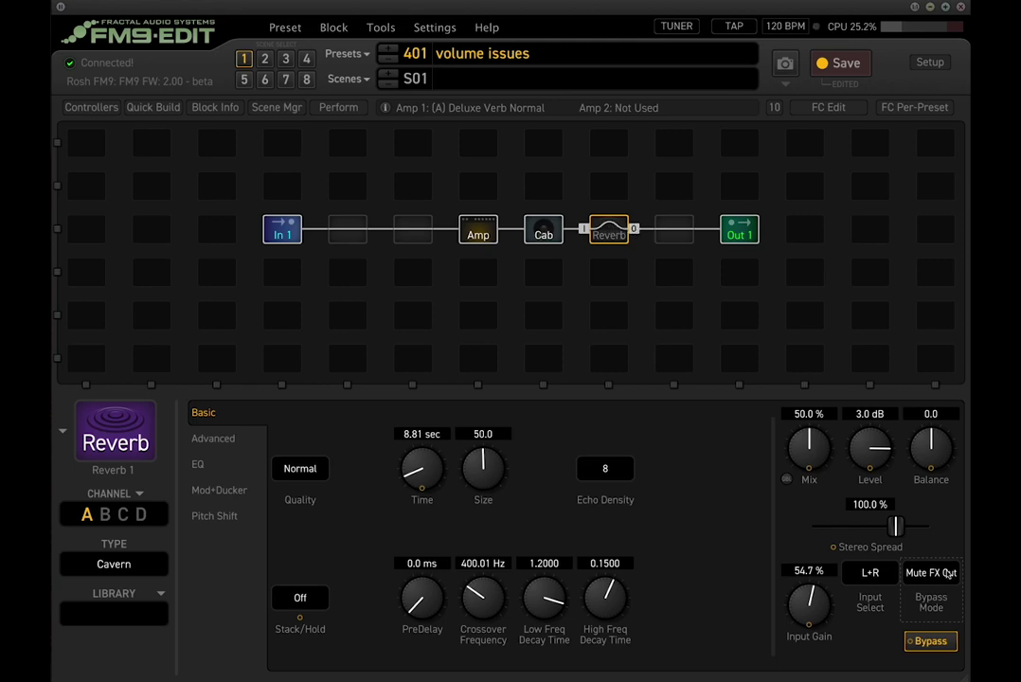
left_click(931, 572)
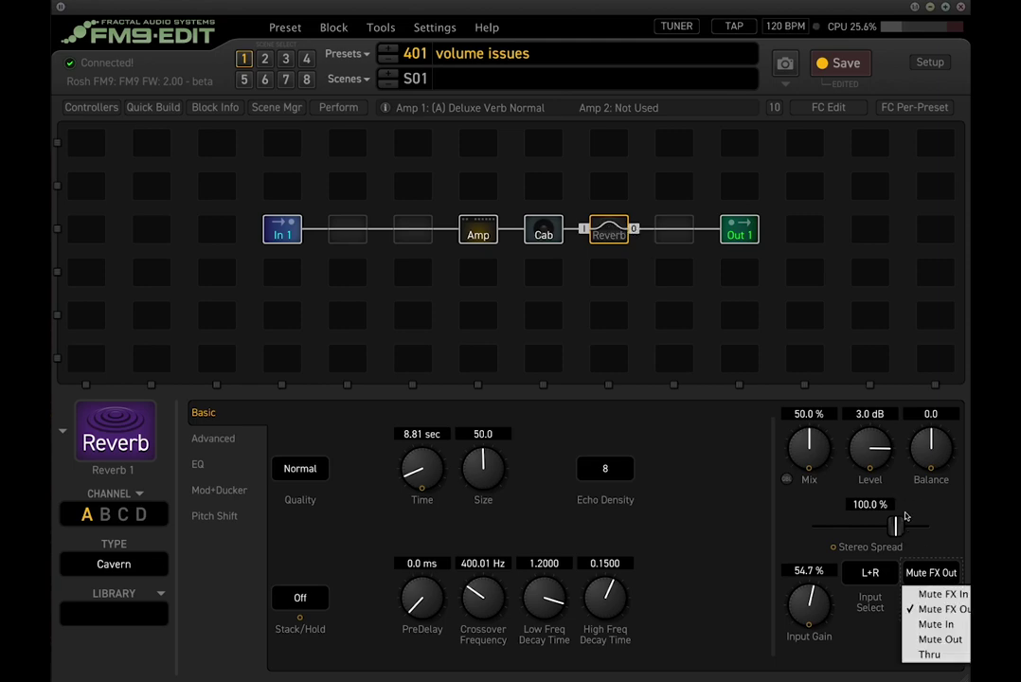
left_click(944, 593)
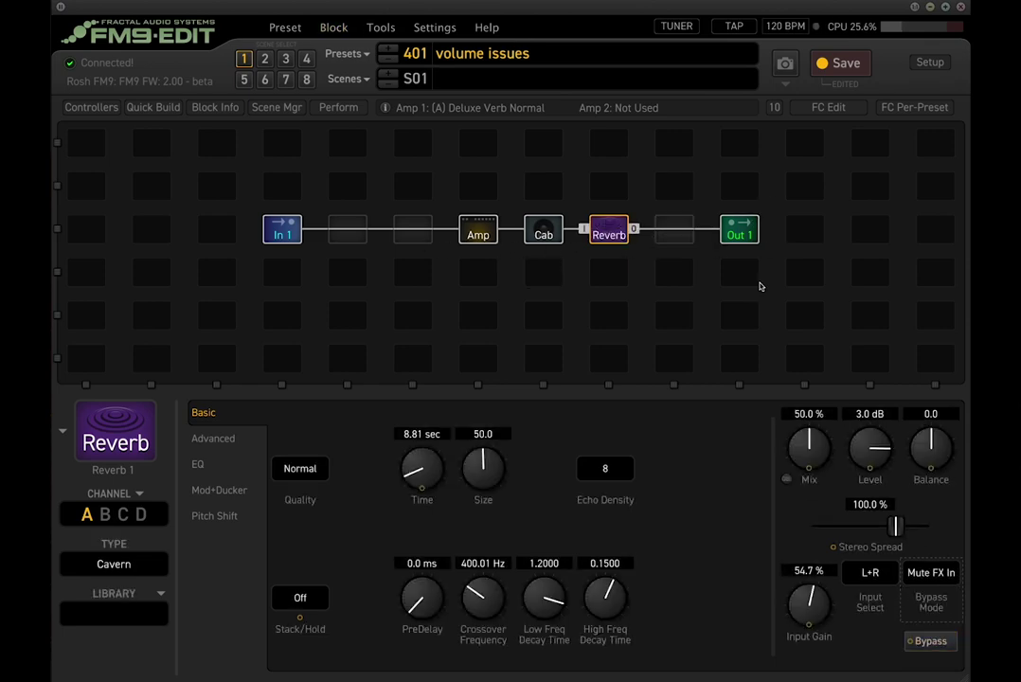
left_click(931, 572)
left_click(933, 608)
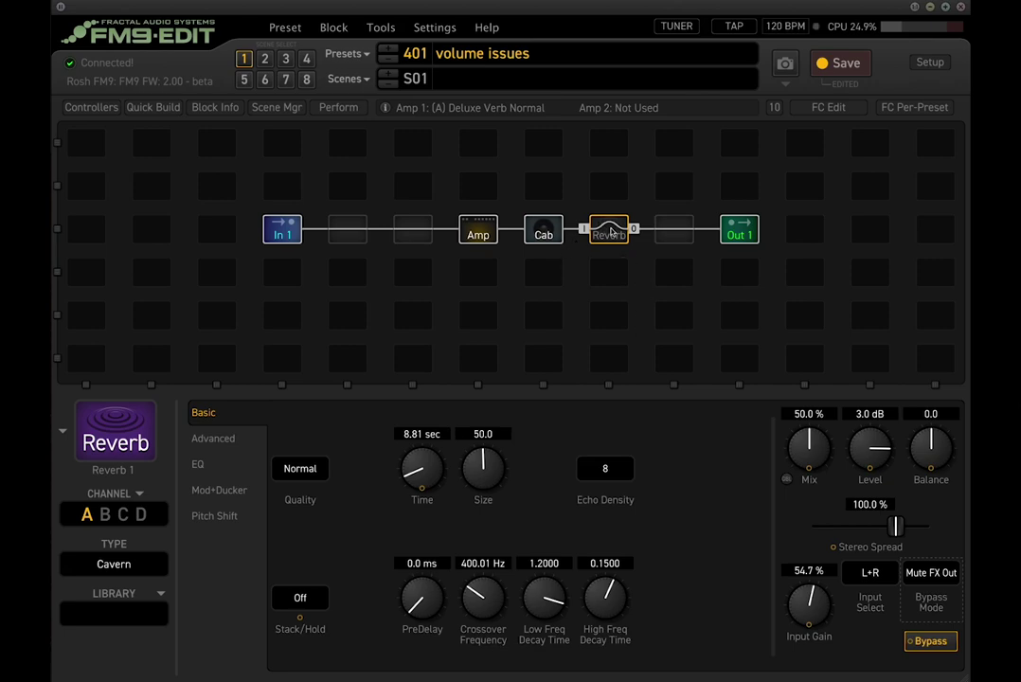
Move the Reverb block one row down into a parallel path, wiring Cab straight through to Out 1 and the Reverb output back into that line.
left_click_drag(611, 229, 609, 275)
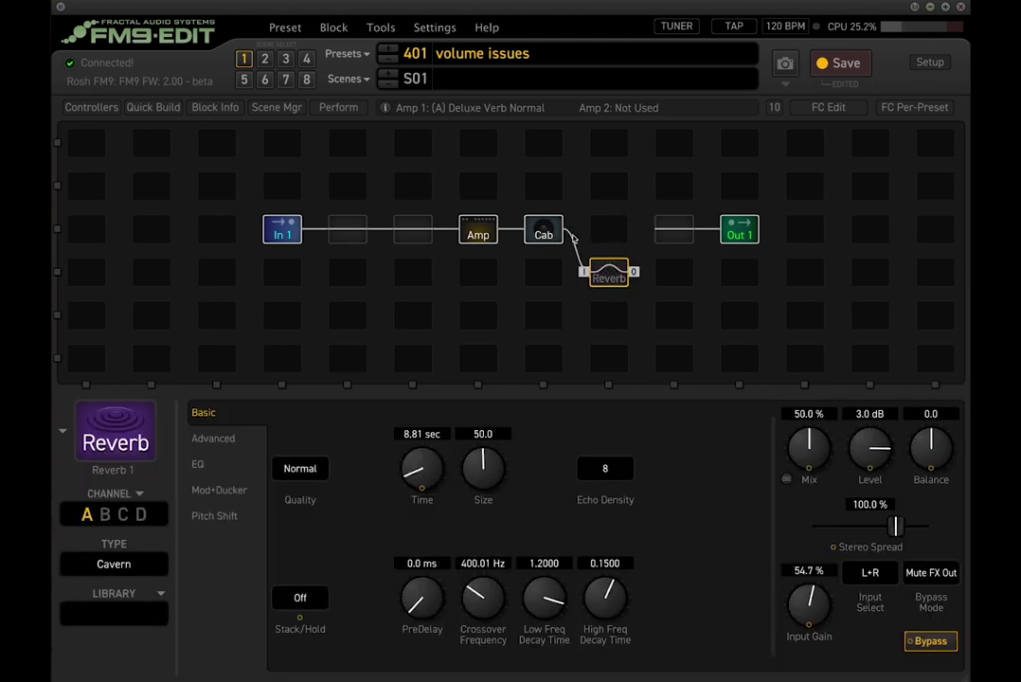
left_click_drag(572, 237, 653, 231)
left_click(634, 271)
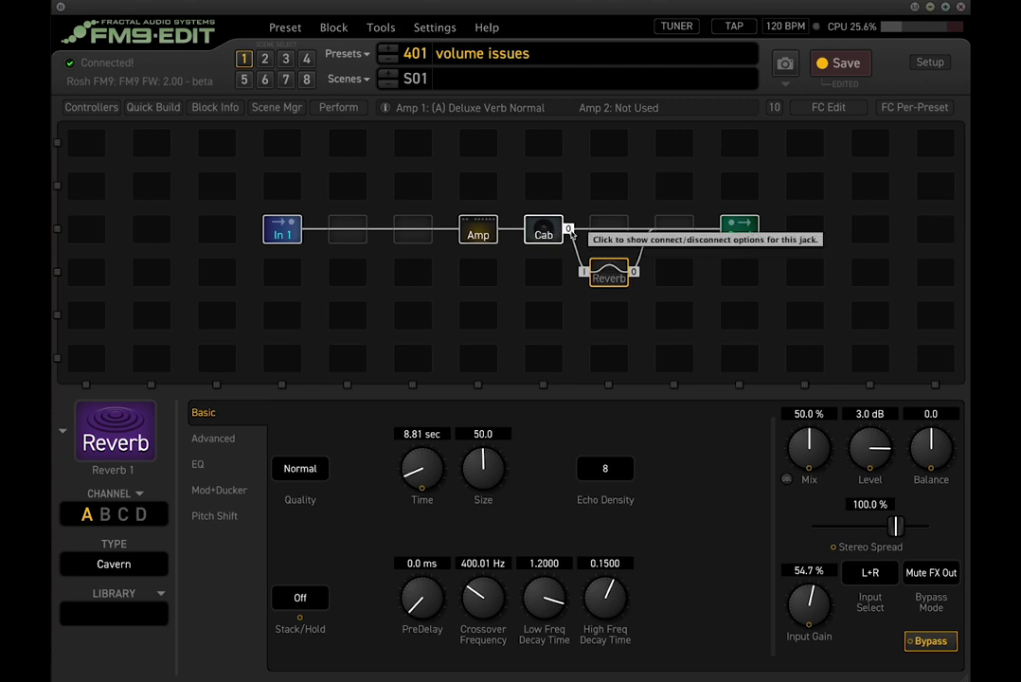
Select the dry-line shunts and the bypassed Reverb block in turn to examine the parallel signal paths.
left_click(614, 229)
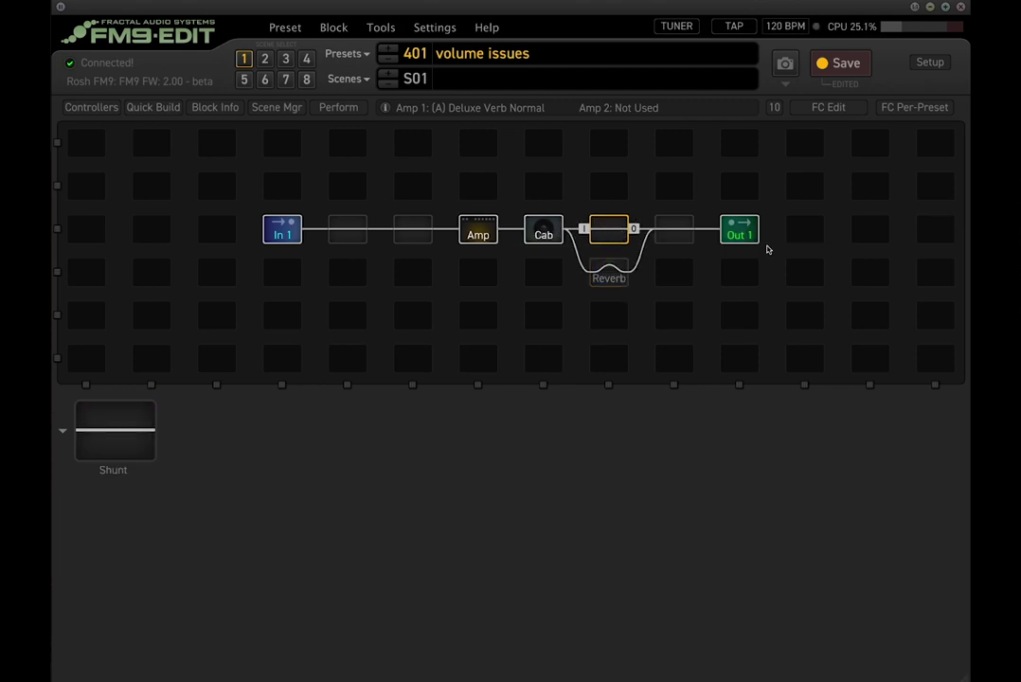
left_click(616, 275)
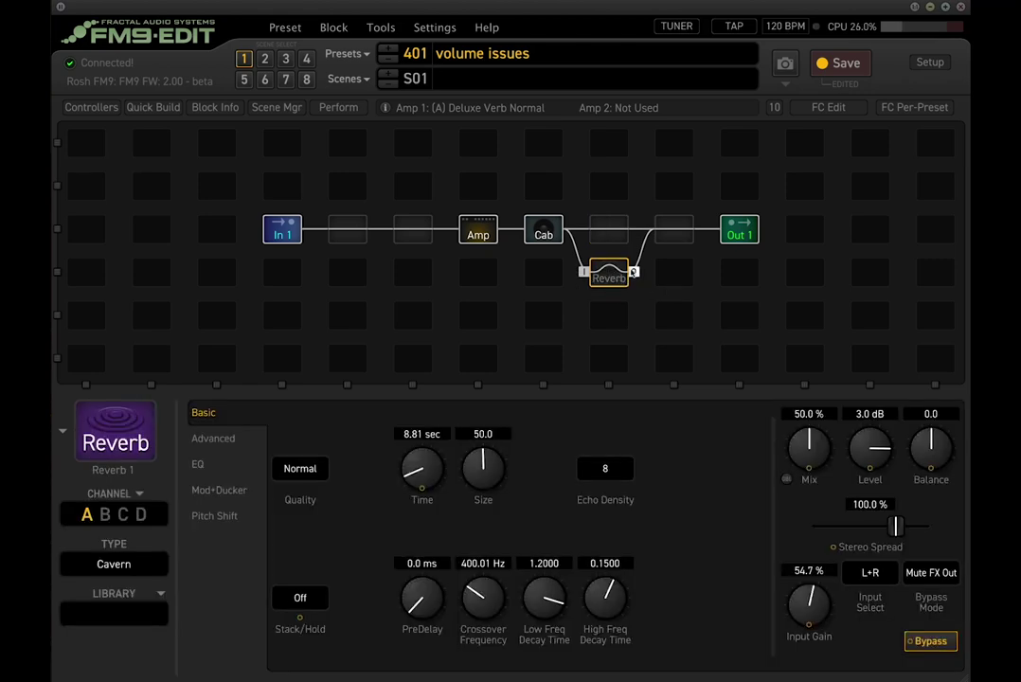
left_click(656, 230)
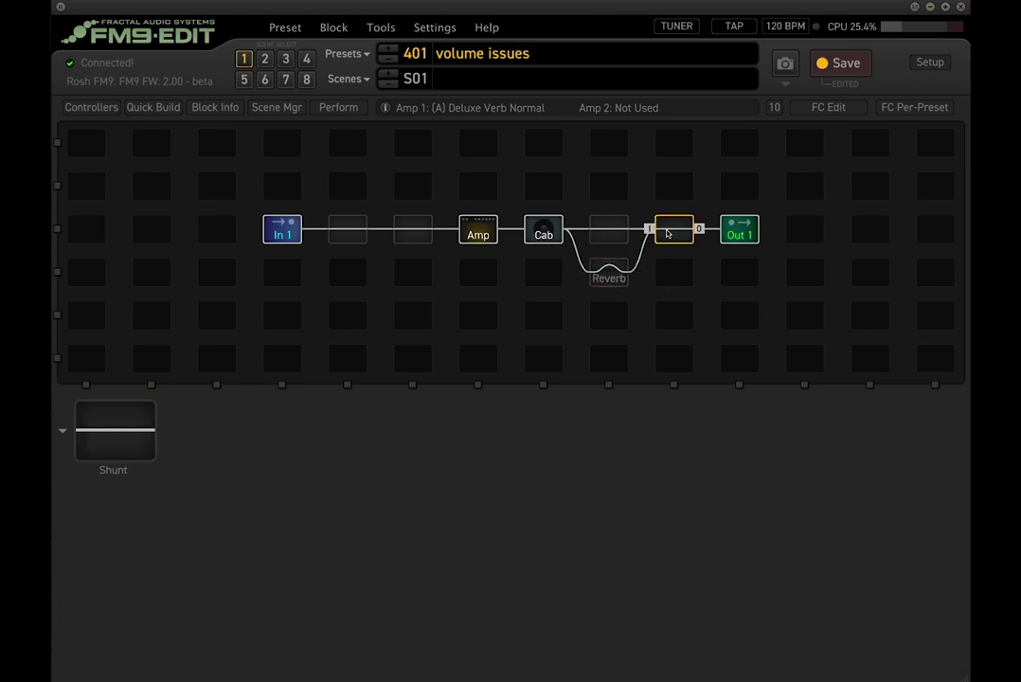
left_click(612, 276)
Replace the parallel Reverb block with a shunt, disconnecting and reconnecting its output to compare Out 1's meter levels.
right_click(607, 276)
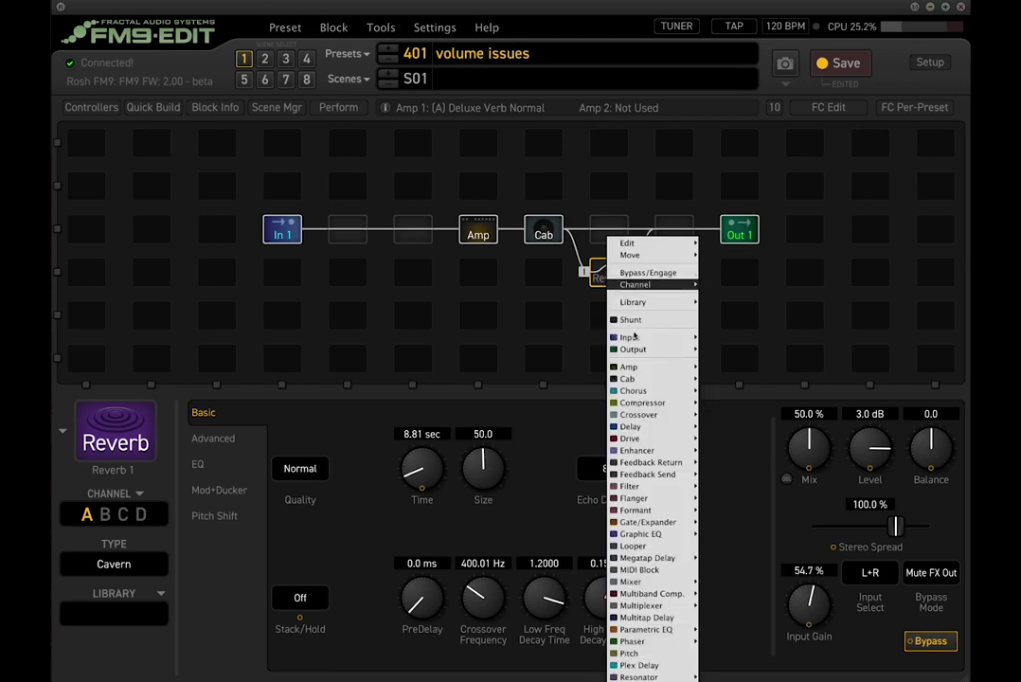
left_click(587, 246)
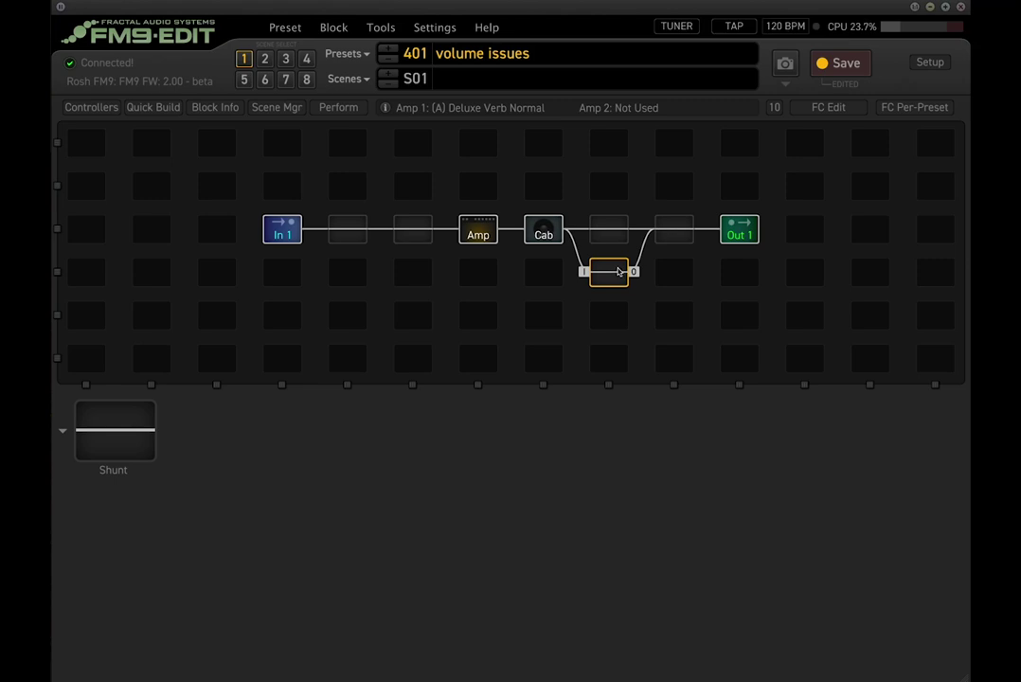
left_click_drag(617, 272, 658, 300)
left_click(721, 236)
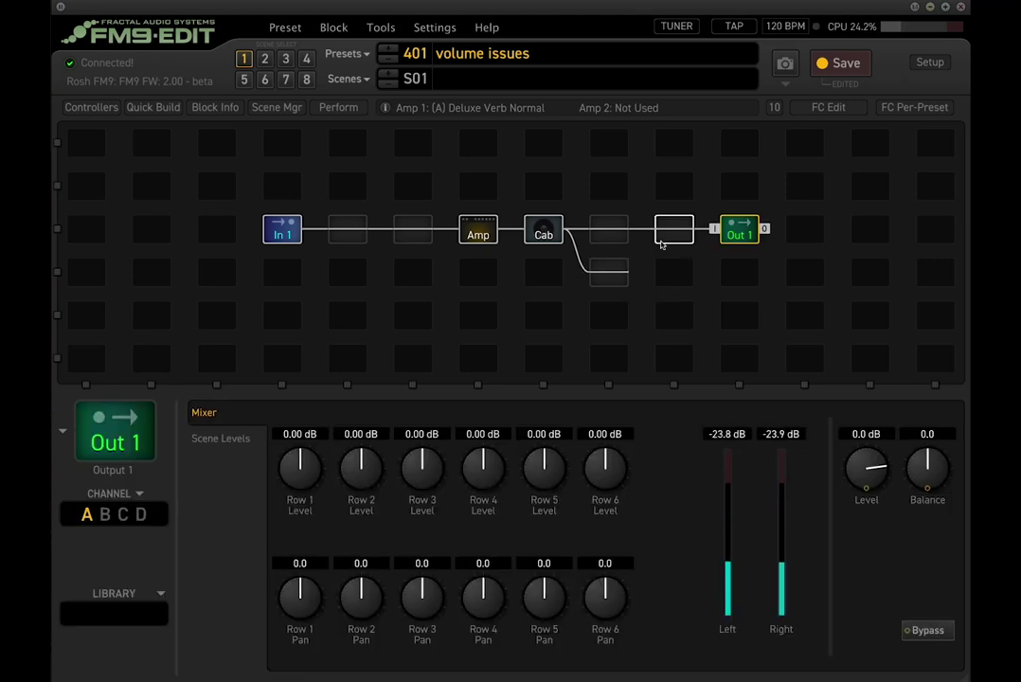
mouse_move(610, 273)
left_mouse_down()
mouse_move(663, 273)
mouse_move(611, 273)
left_mouse_up()
left_click(739, 234)
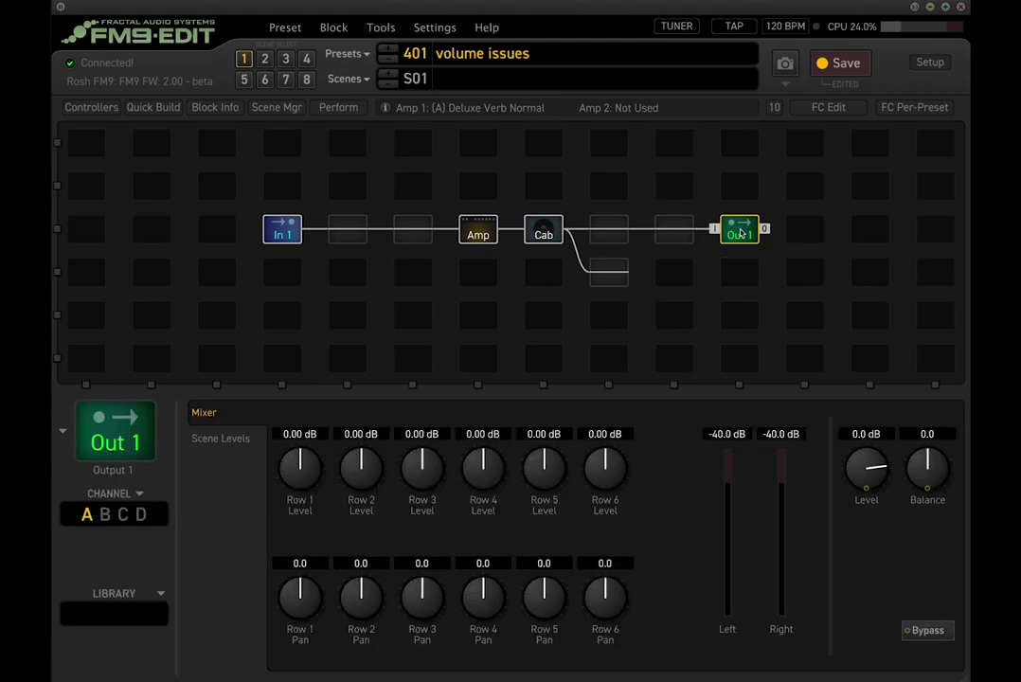
left_click(733, 233)
left_click(612, 276)
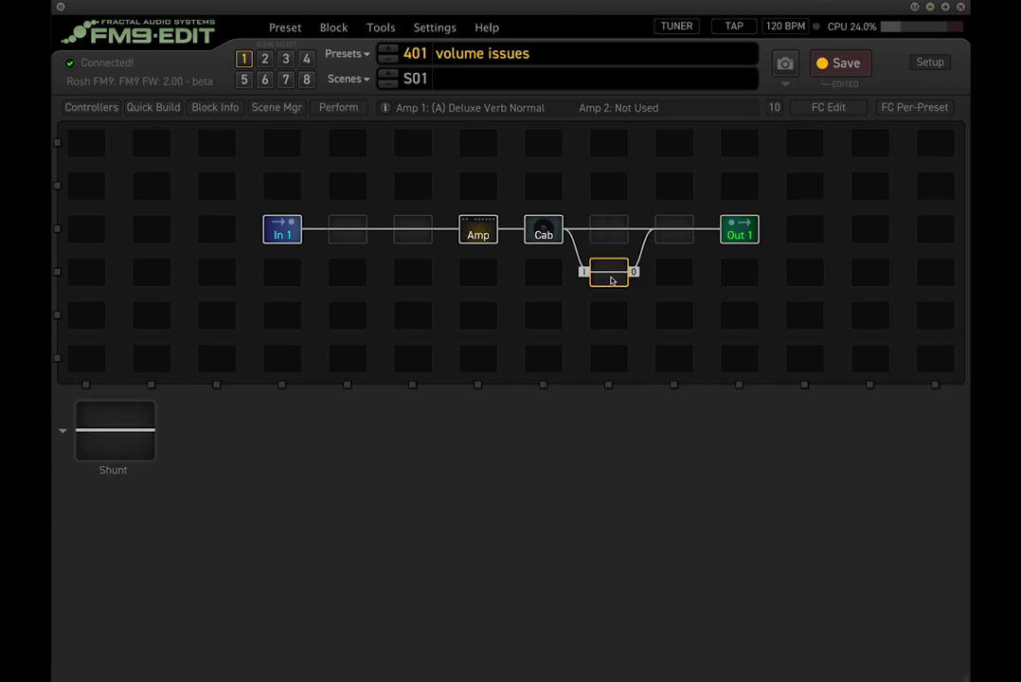
Put Reverb 1 back in the parallel path in place of the shunt.
right_click(608, 239)
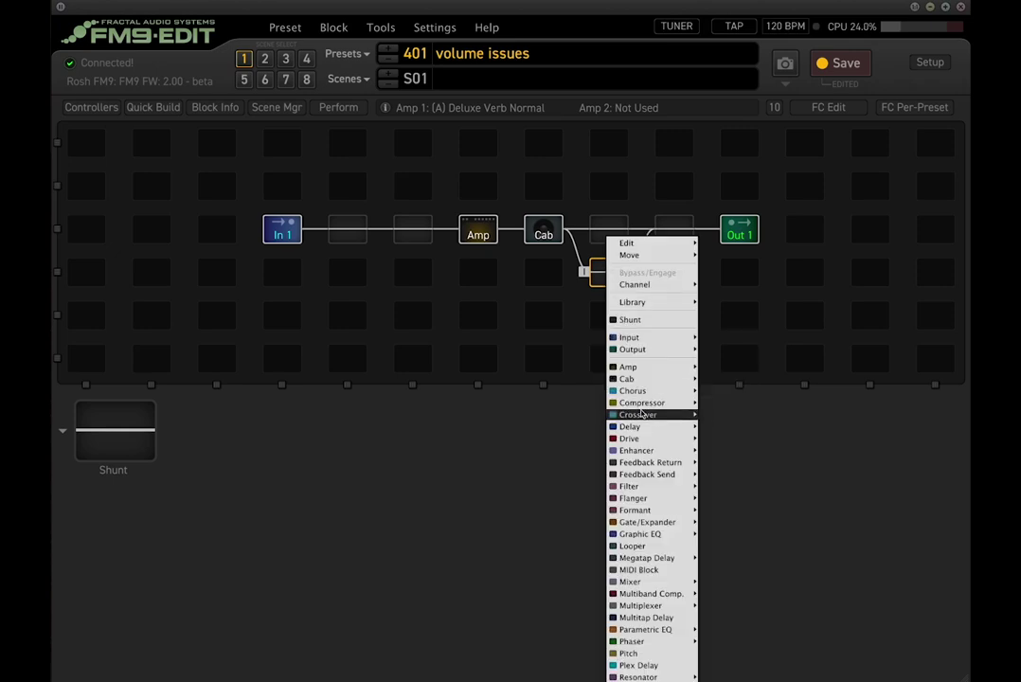
mouse_move(652, 461)
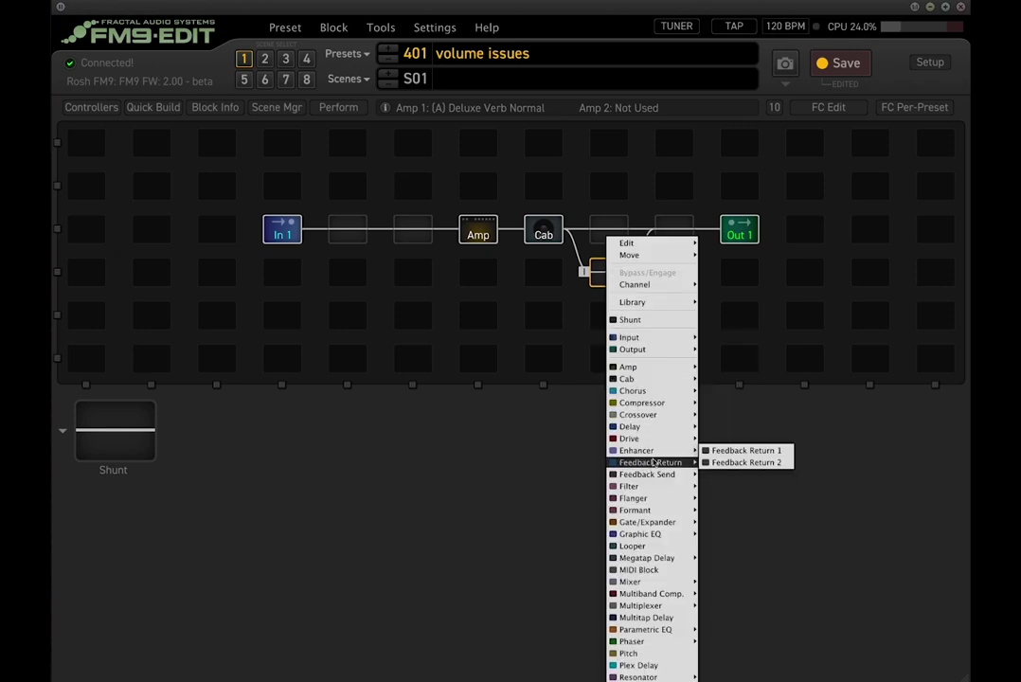
left_click(392, 444)
left_click(153, 107)
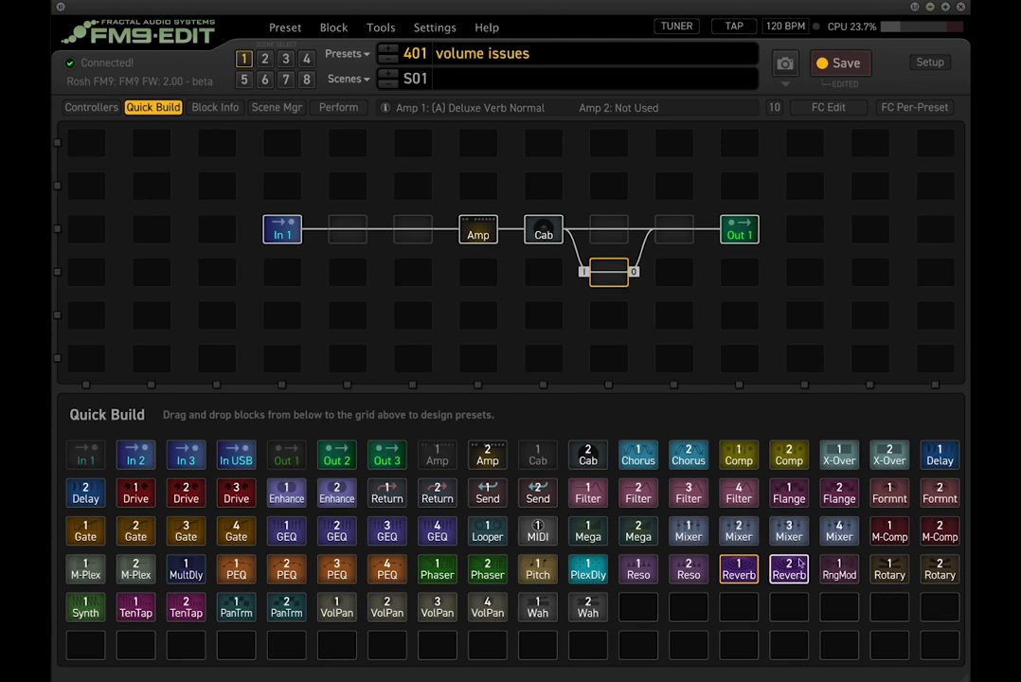
left_click_drag(799, 565, 607, 272)
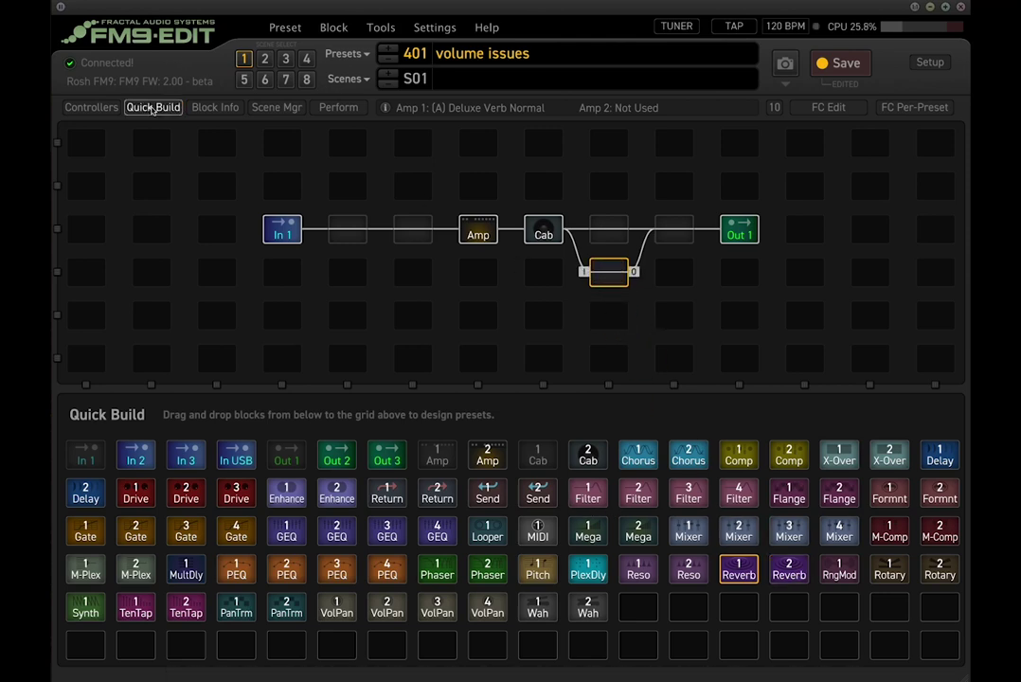
left_click(152, 107)
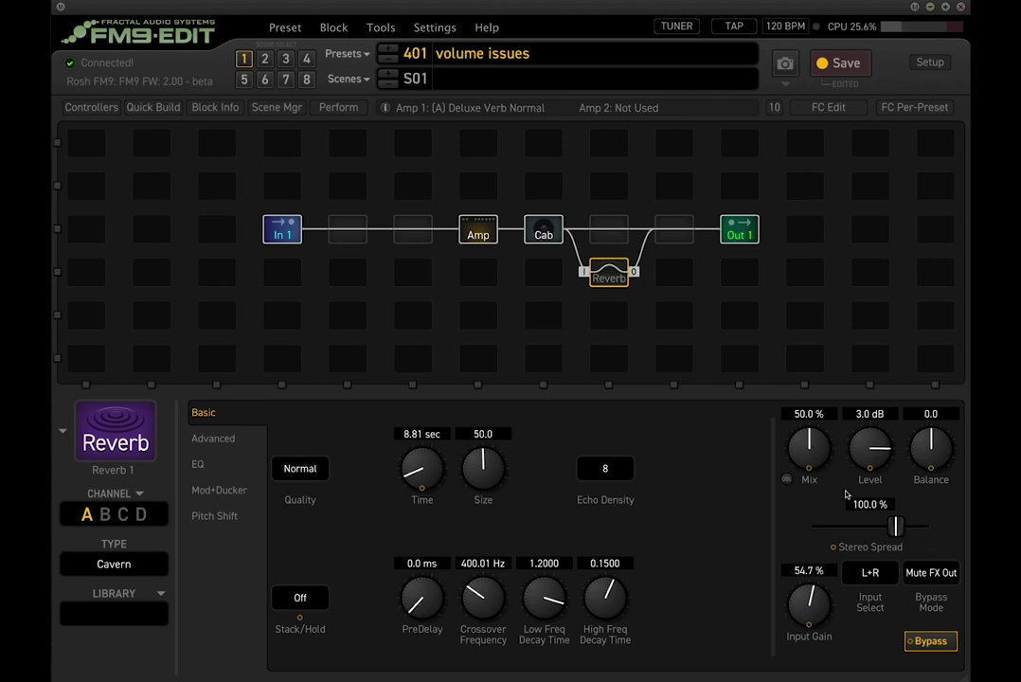
Engage Reverb 1 and check the output meters of Out 1.
left_click(616, 279)
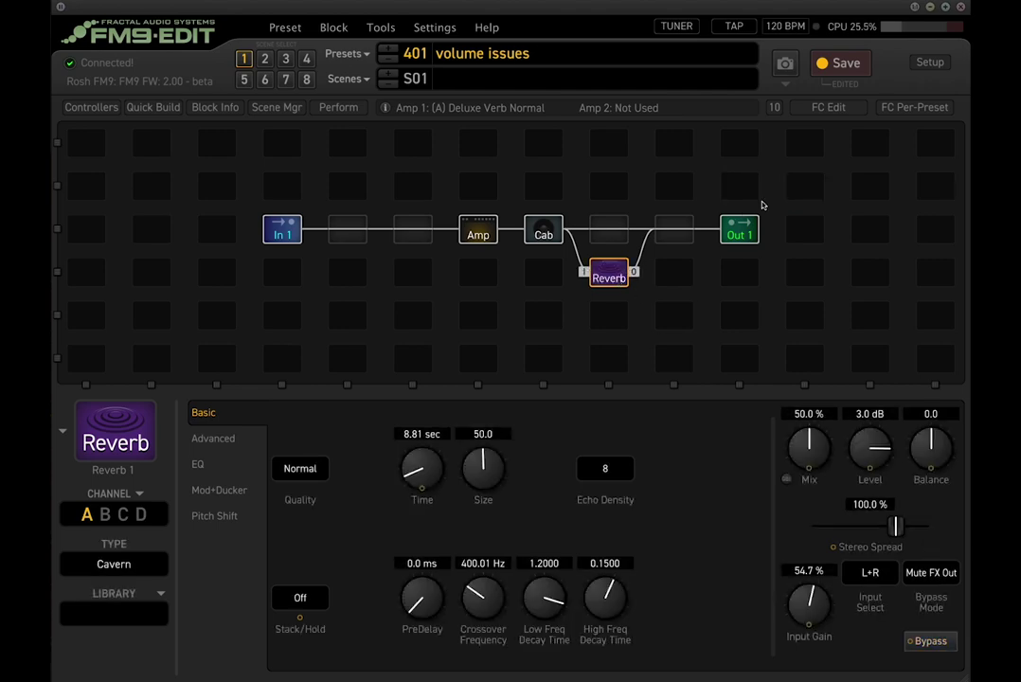
left_click(745, 234)
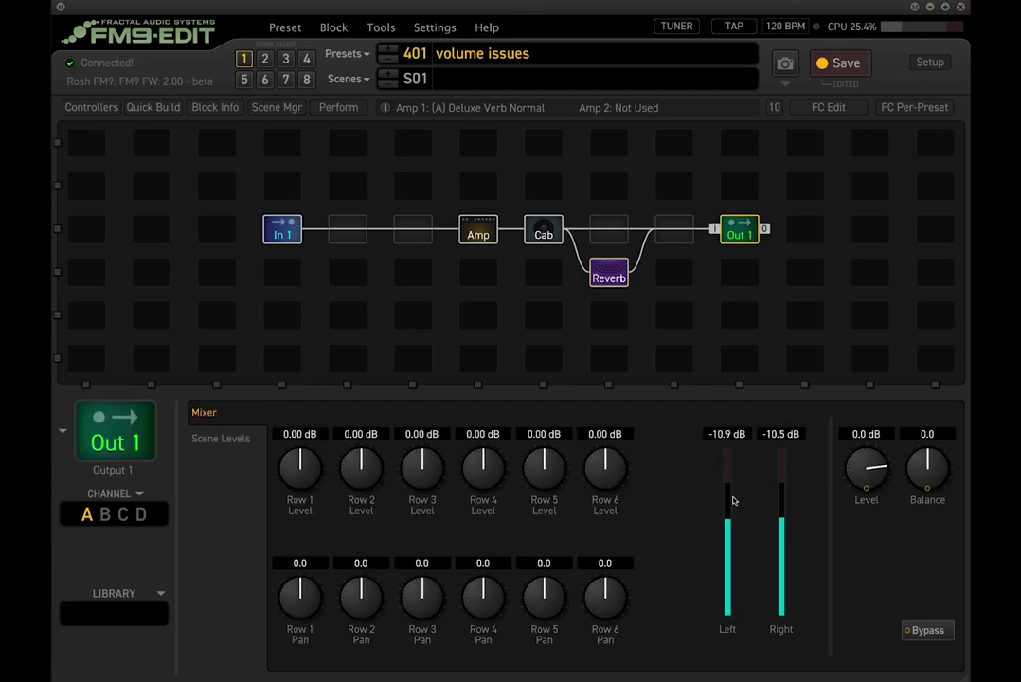
left_click(609, 274)
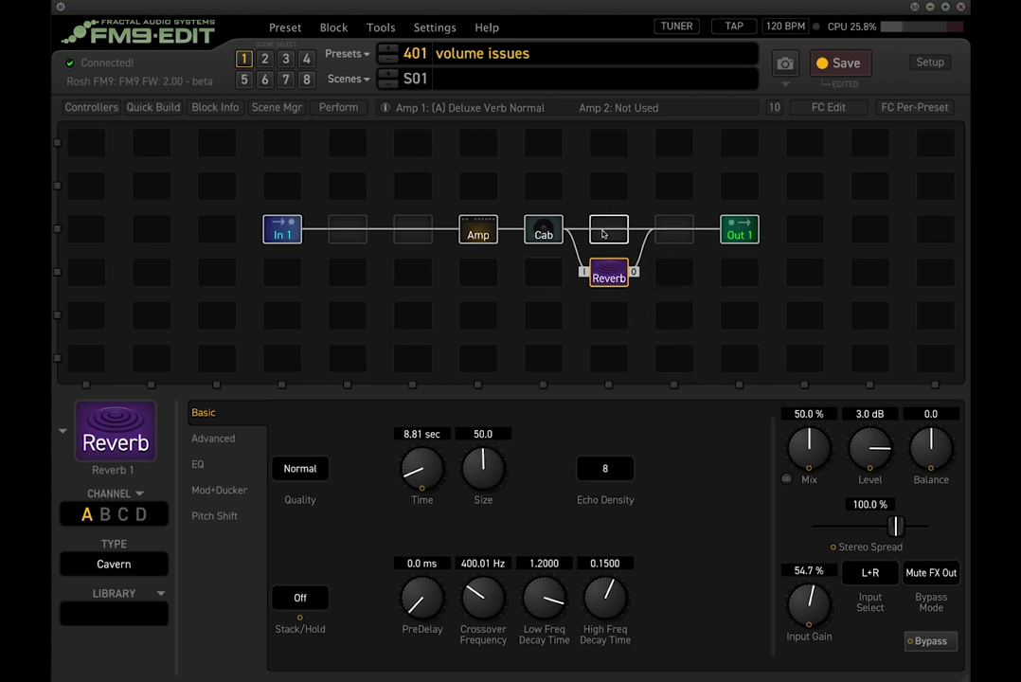
Reset Reverb 1 to its default settings and configure it with the Mute In bypass mode and 100% mix.
left_click(334, 28)
left_click(785, 308)
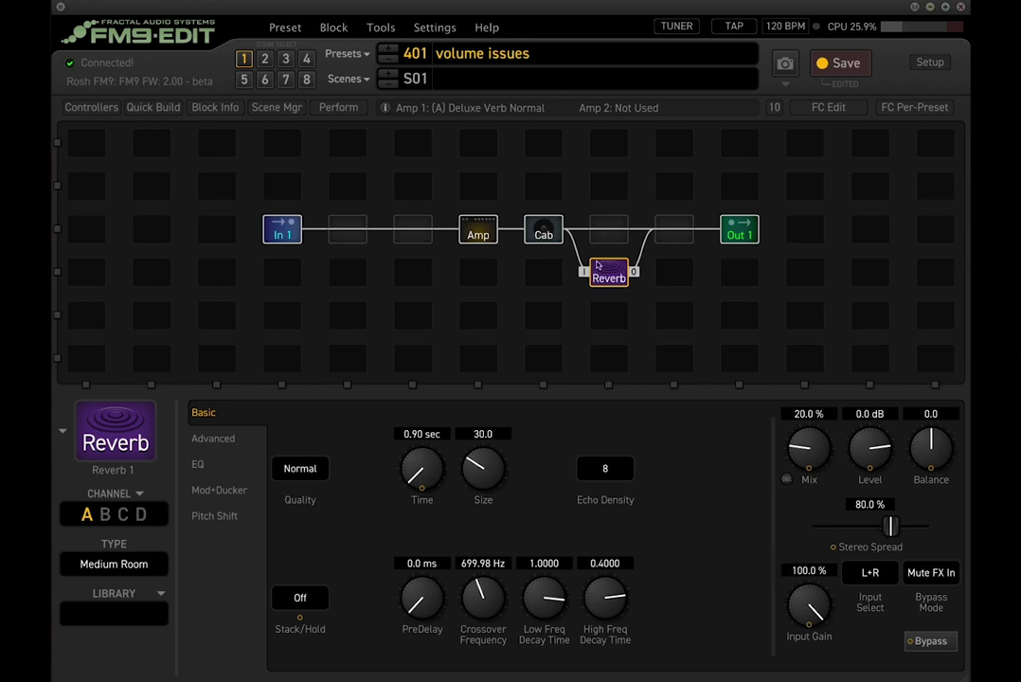
left_click(945, 574)
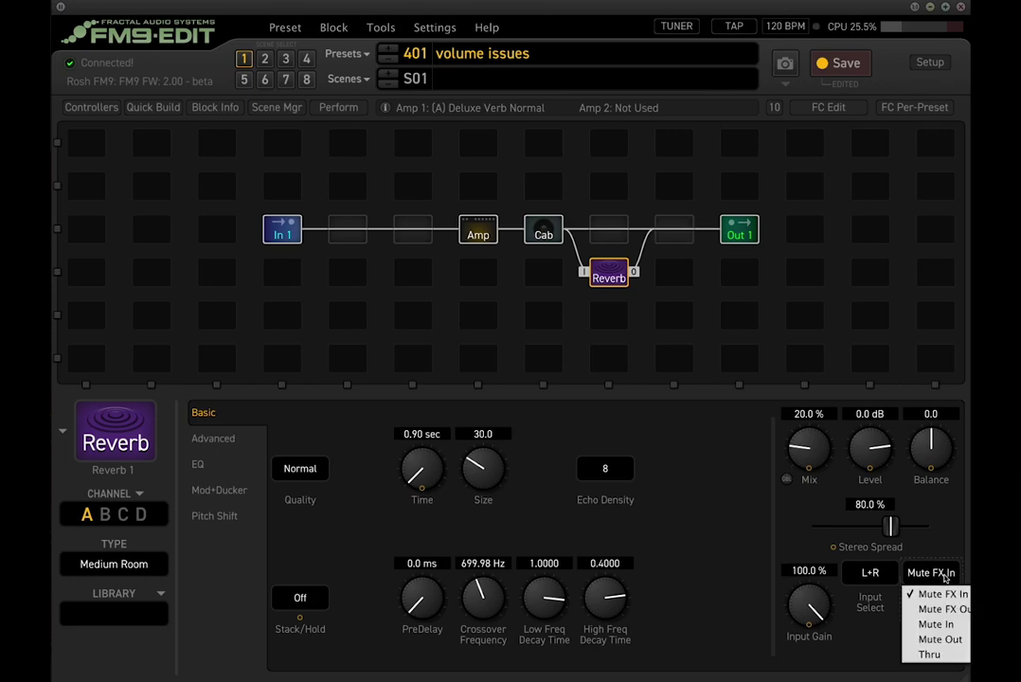
left_click(935, 625)
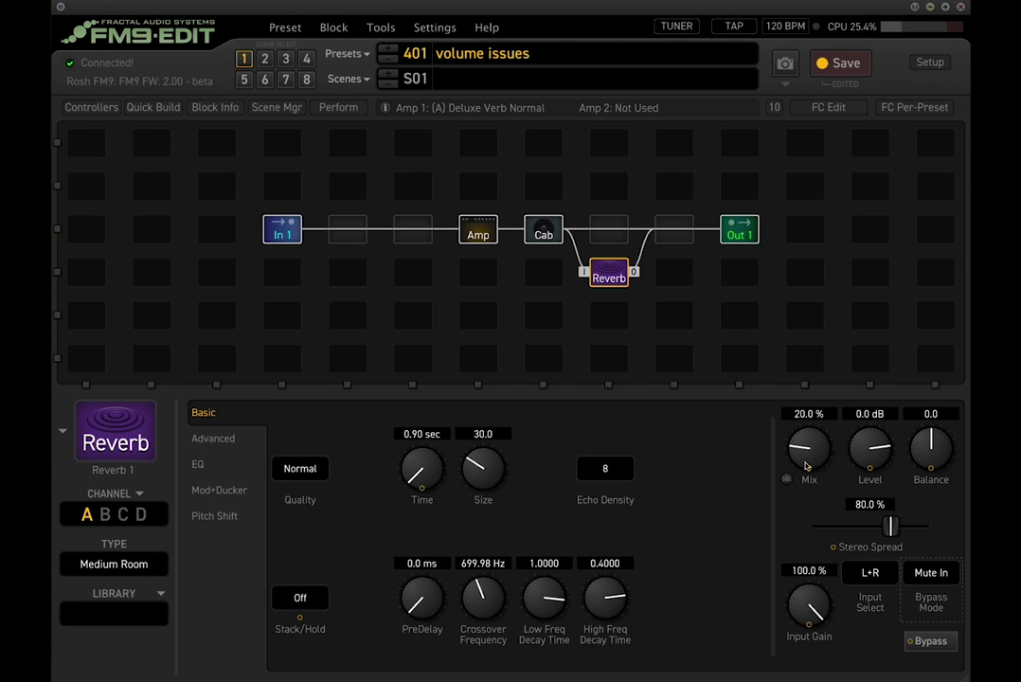
left_click_drag(807, 456, 771, 79)
Alternate between the dry-line shunt and the Reverb block to compare the dry and fully wet parallel paths.
left_click(608, 229)
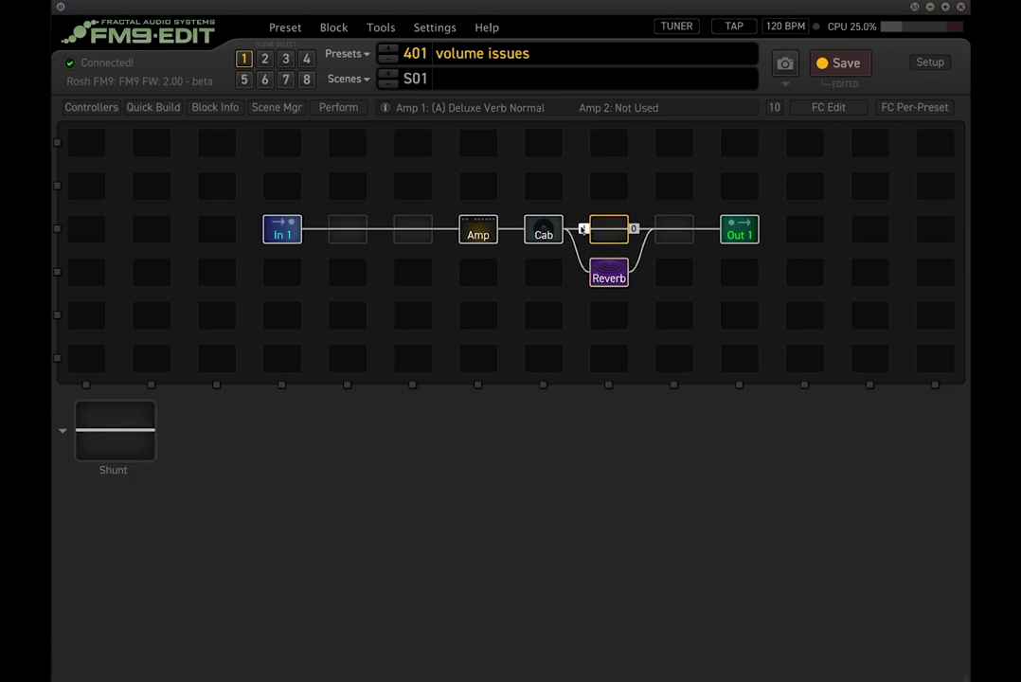
left_click(601, 275)
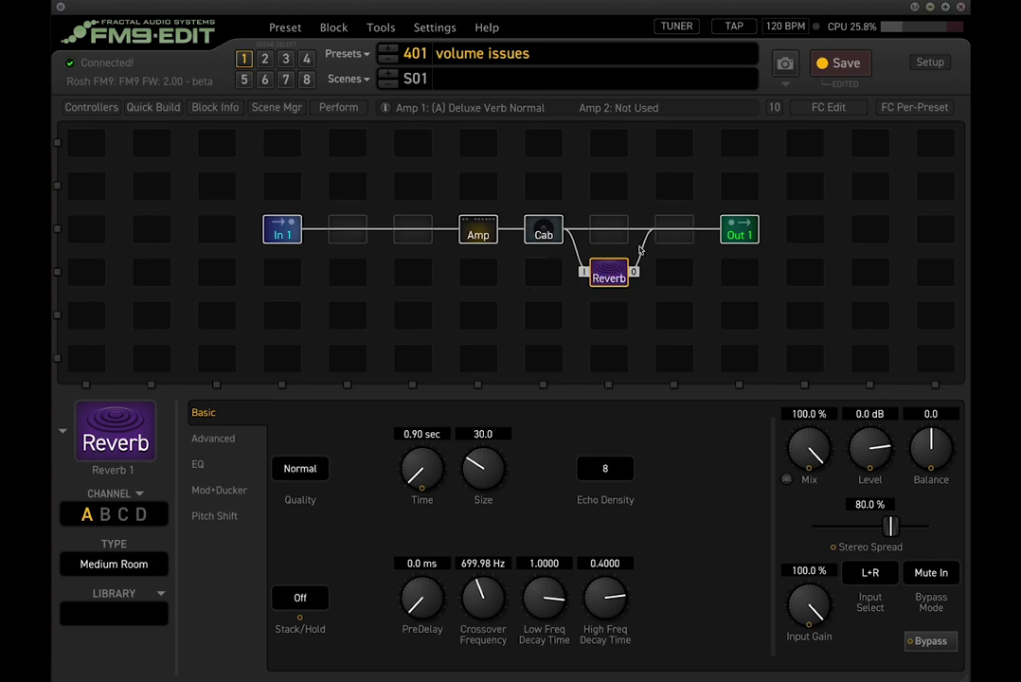
left_click(608, 229)
left_click(608, 275)
left_click(608, 229)
left_click(608, 275)
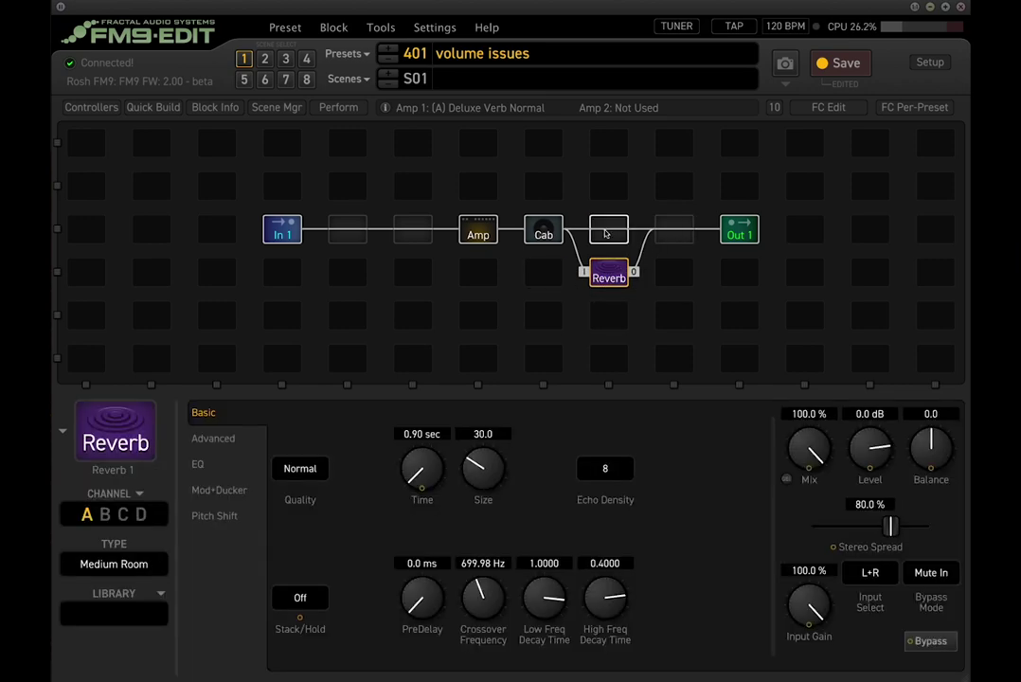
left_click(604, 237)
left_click(607, 228)
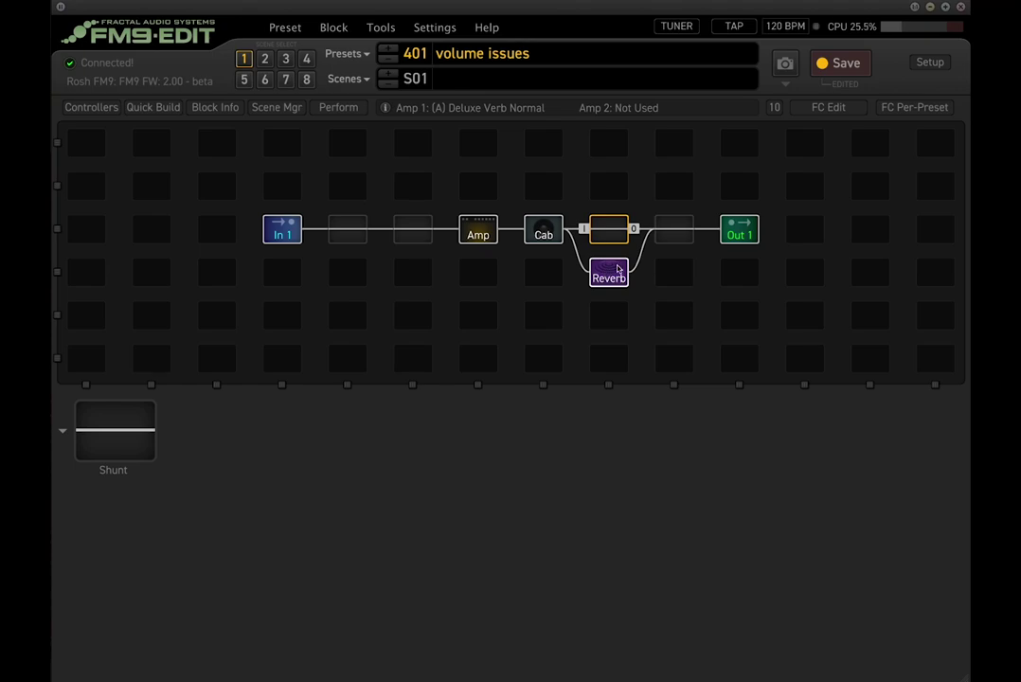
left_click(618, 270)
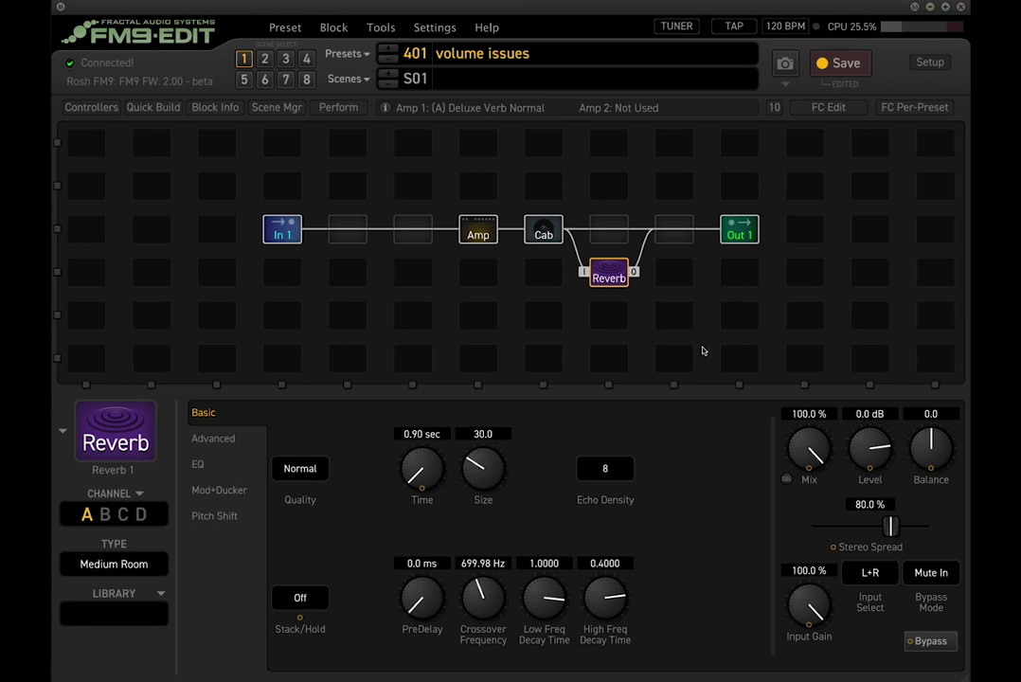
left_click(598, 232)
left_click(610, 280)
left_click(609, 229)
left_click(619, 274)
Lower the Reverb 1 level to -4.7 dB.
left_click_drag(880, 444, 880, 483)
left_click_drag(871, 449, 870, 439)
Set Reverb 1 to the Cavern type with a time of 10.20 sec and a level of 0 dB.
left_click(108, 453)
left_click(116, 223)
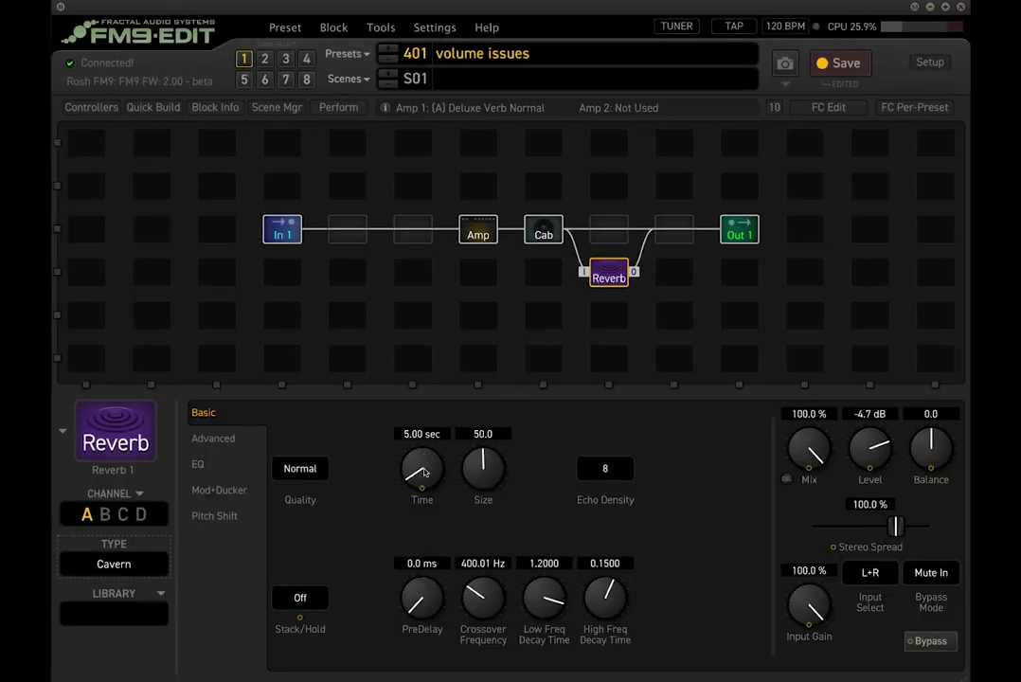
left_click_drag(417, 473, 343, 386)
double_click(869, 414)
type("0")
key("Return")
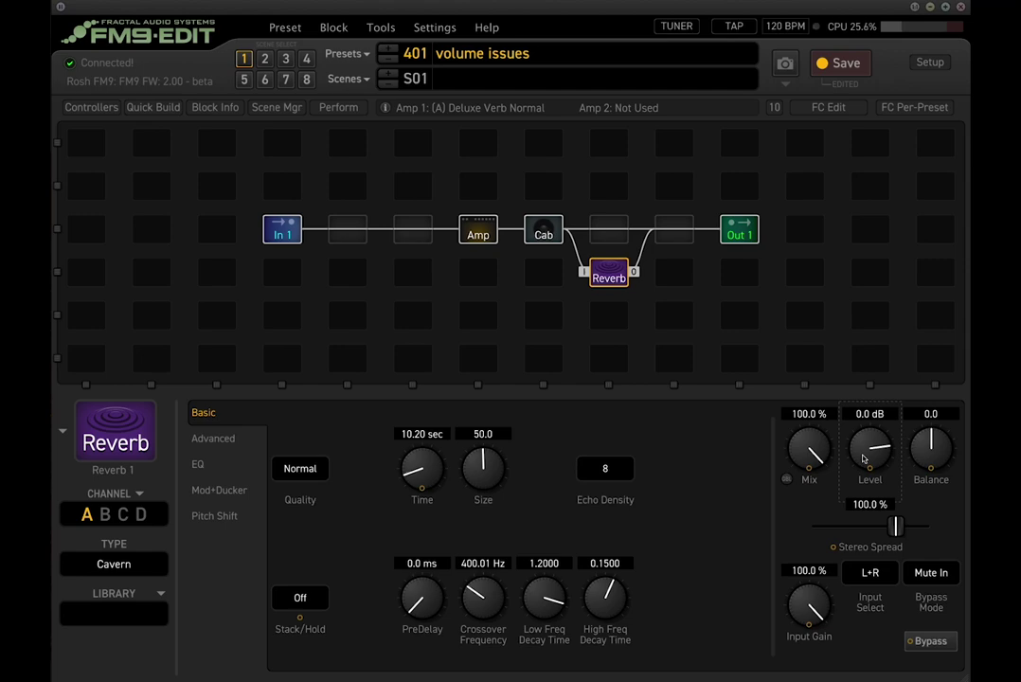
Sweep the Reverb 1 level down to -18.2 dB and readjust it to -15.3 dB to hear the wet balance.
left_click_drag(854, 464, 871, 486)
left_click_drag(871, 486, 877, 479)
left_click_drag(877, 479, 868, 490)
mouse_move(873, 451)
left_mouse_down()
mouse_move(857, 360)
mouse_move(871, 458)
left_mouse_up()
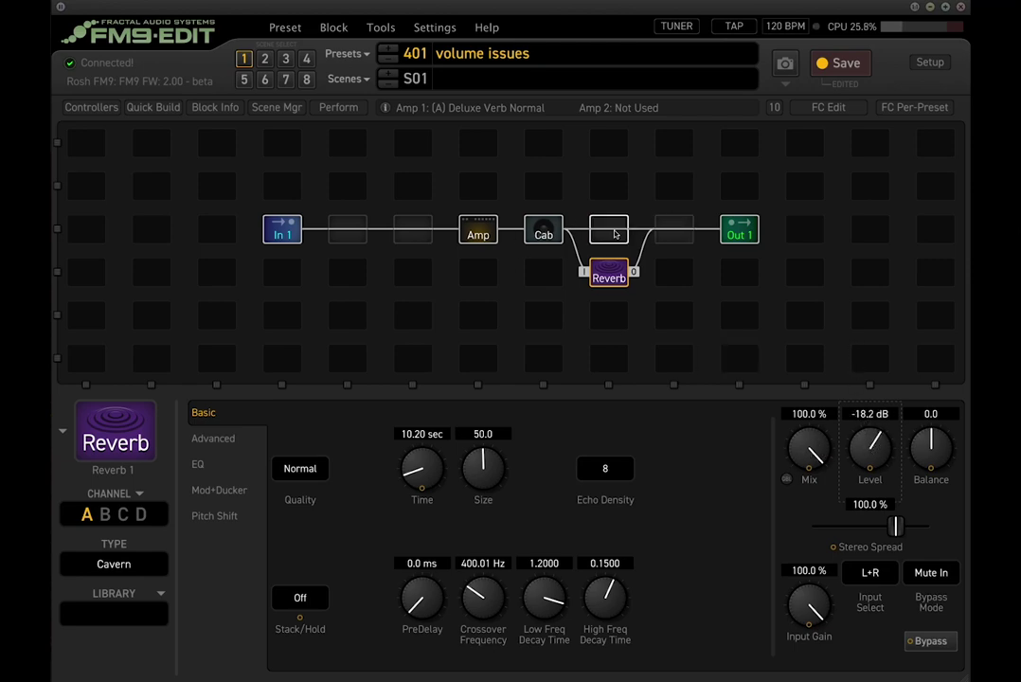
mouse_move(869, 449)
left_mouse_down()
mouse_move(869, 437)
mouse_move(872, 464)
mouse_move(871, 447)
left_mouse_up()
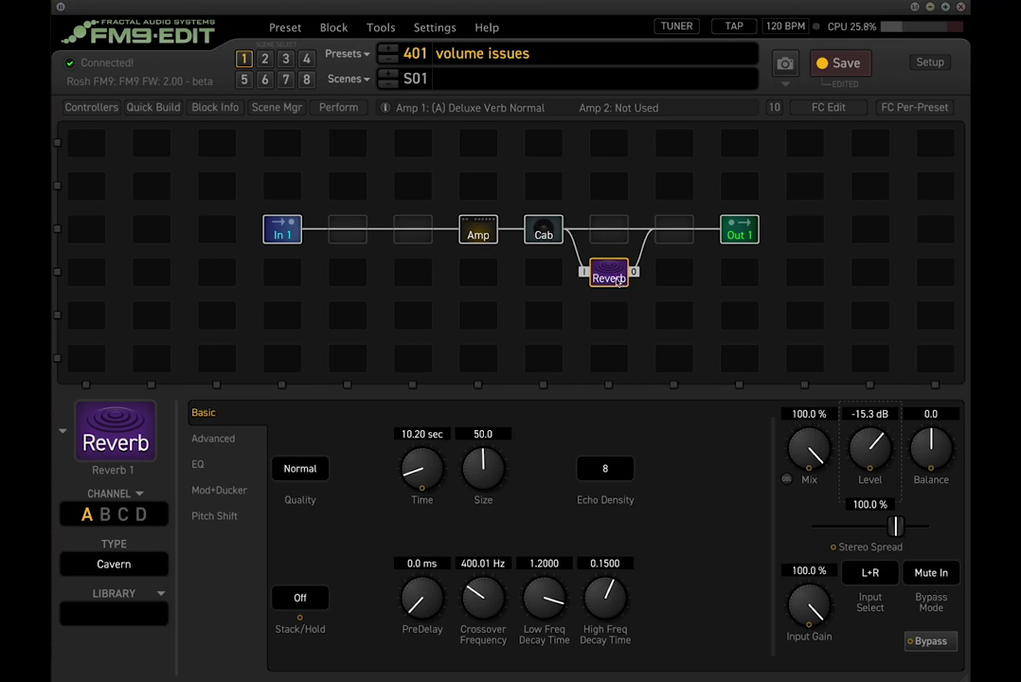
Set the Reverb 1 level back to 0 dB.
left_click(869, 413)
type("0")
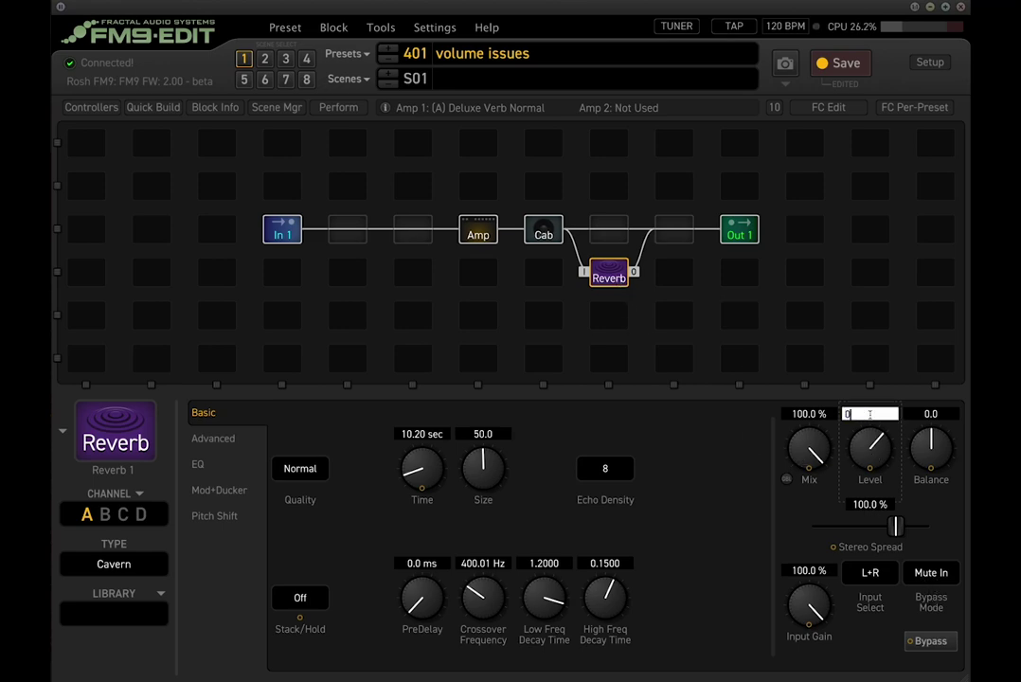
key("Return")
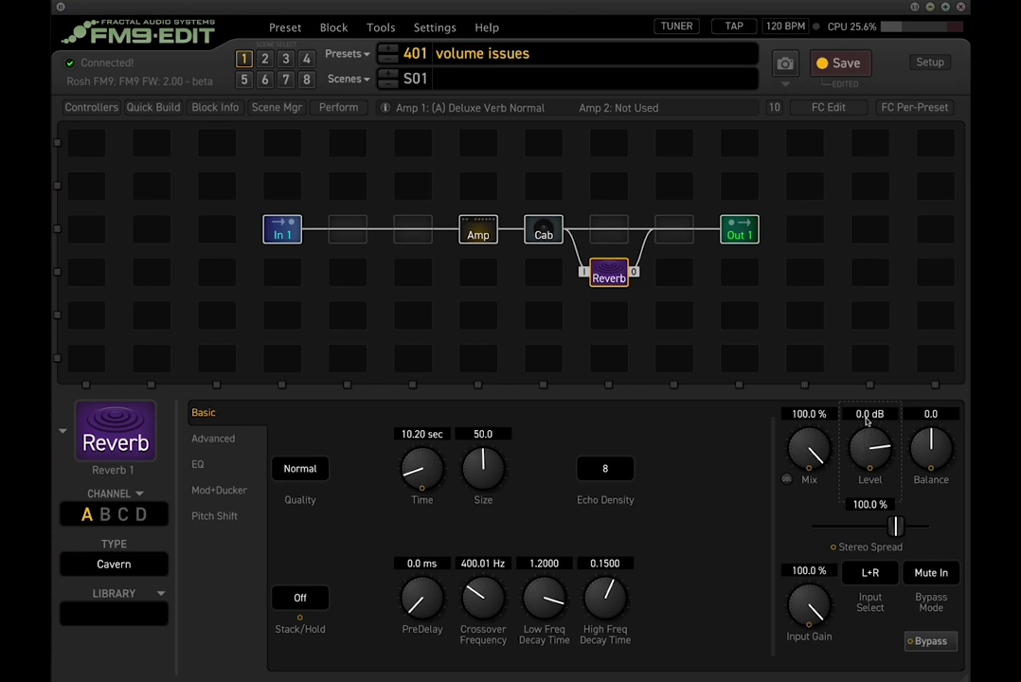
Bypass Reverb 1 with its bypass mode set to Thru and check the Out 1 meters.
left_click(596, 264, "ctrl")
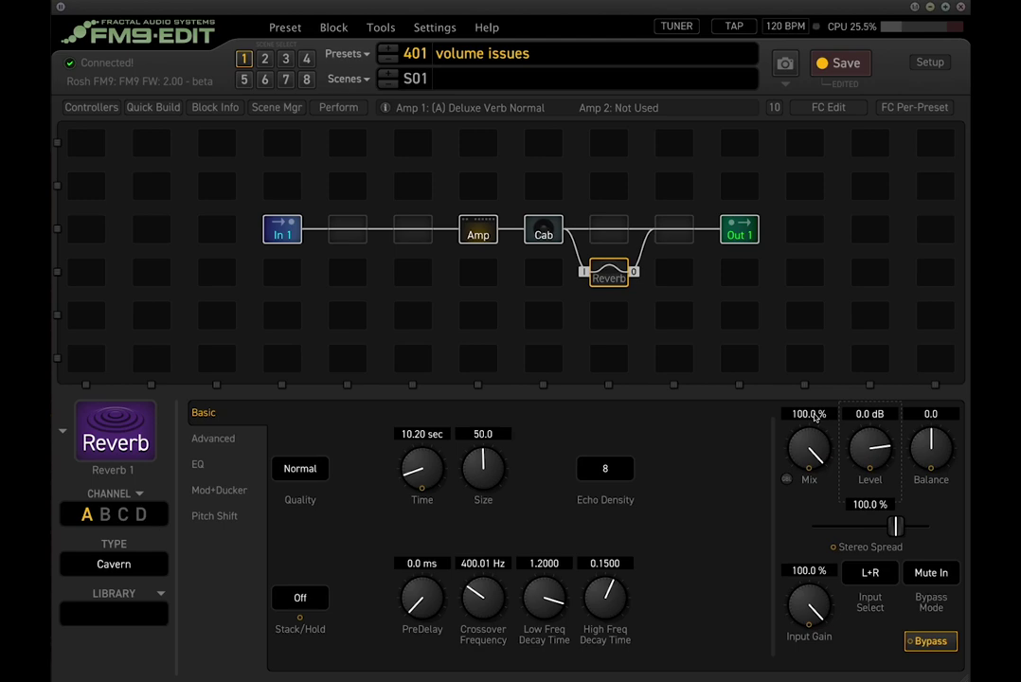
left_click(931, 572)
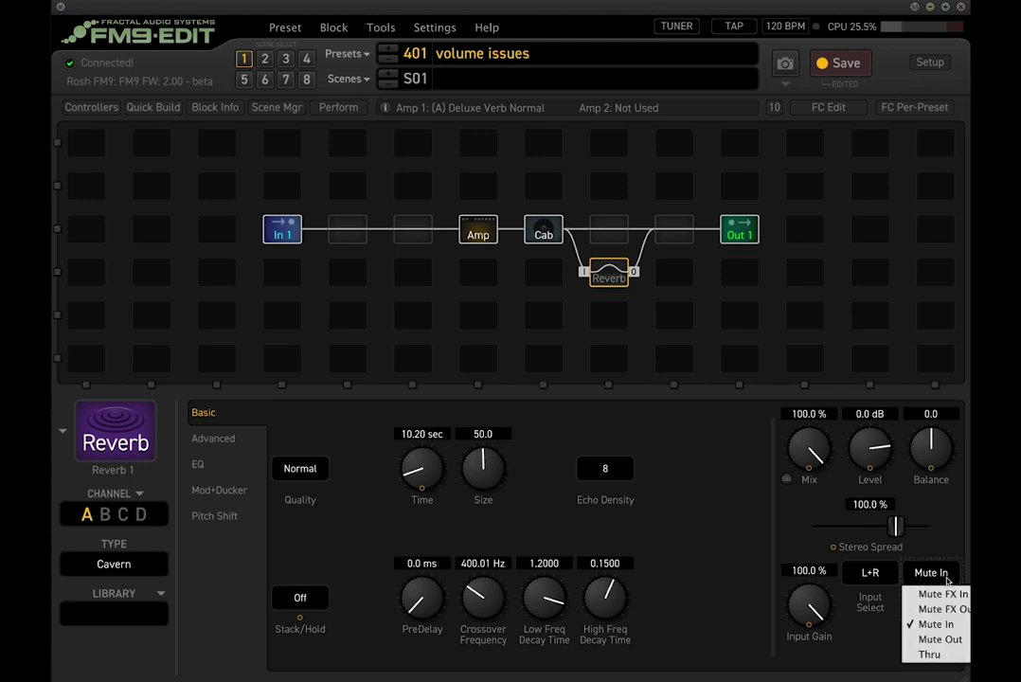
left_click(929, 655)
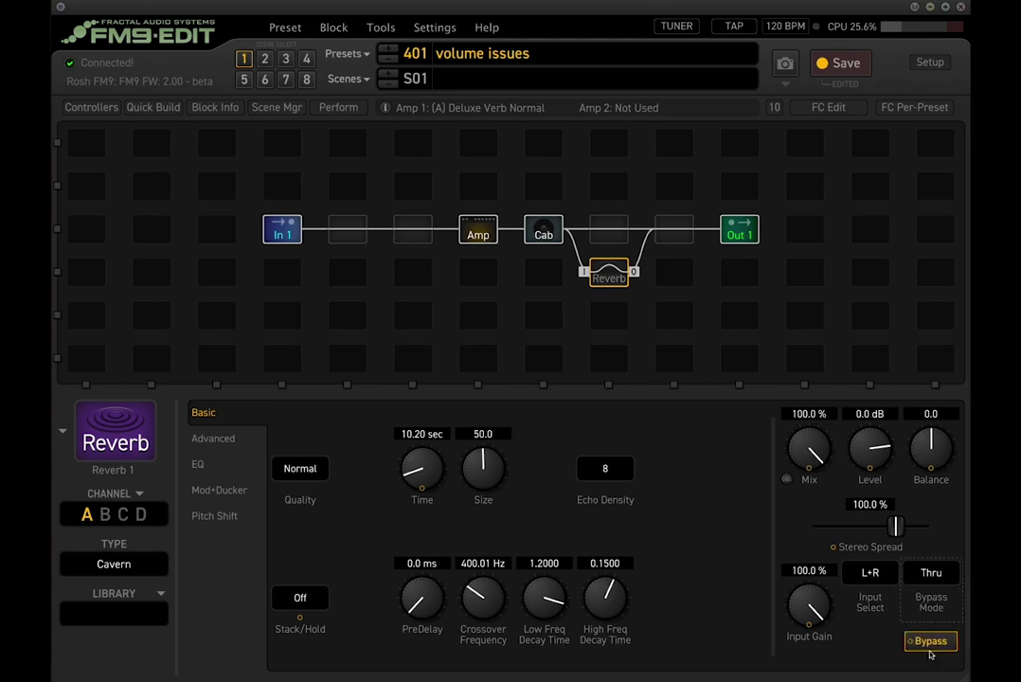
left_click(745, 223)
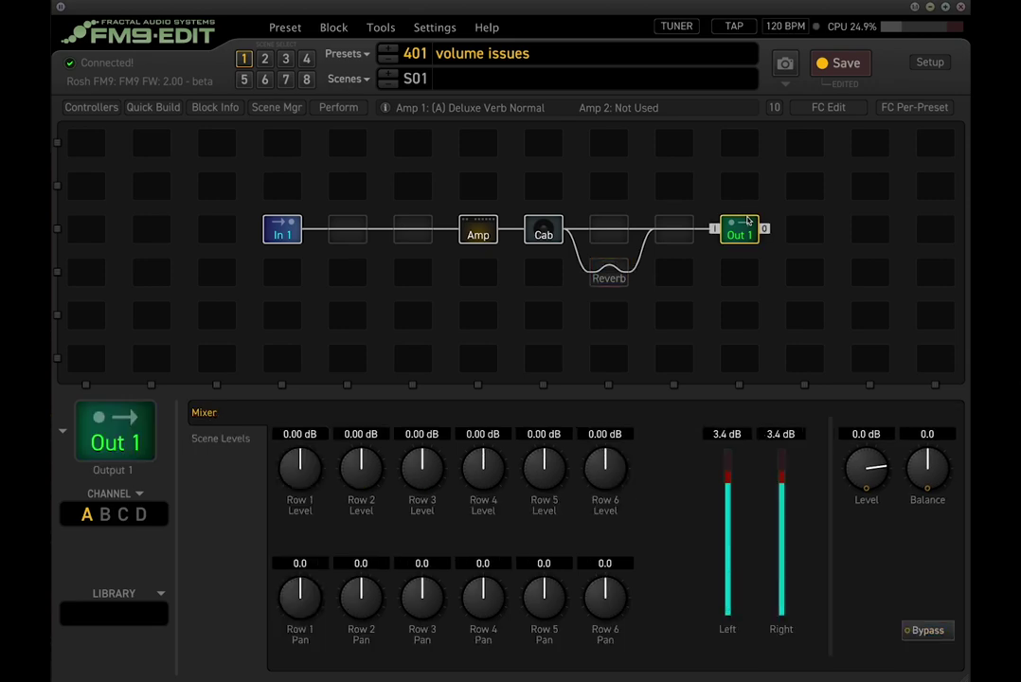
left_click(609, 273)
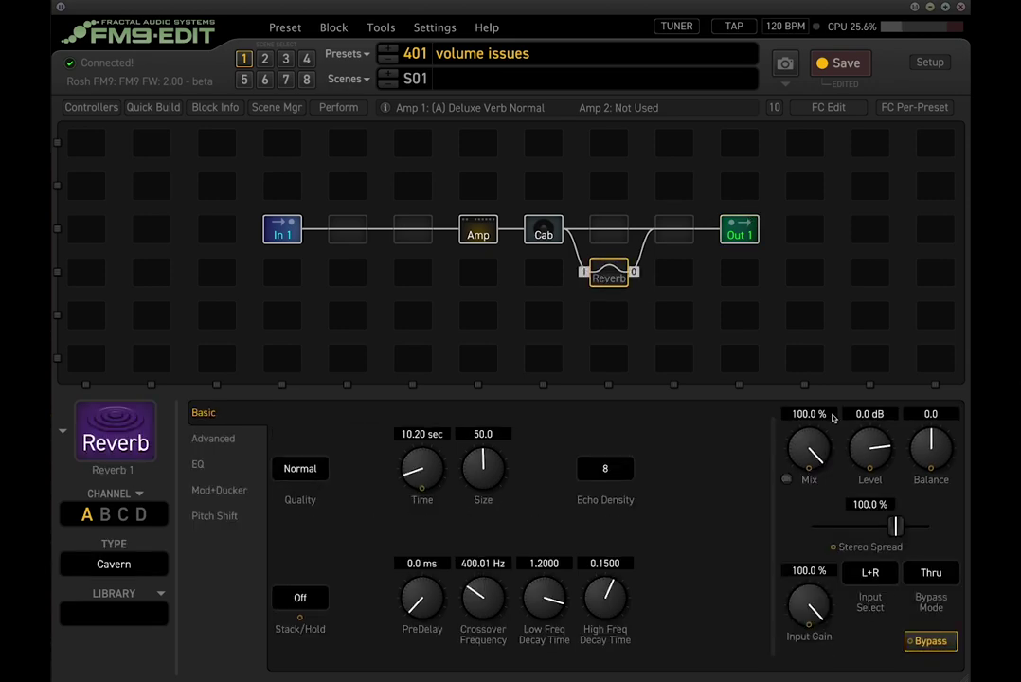
Set Reverb 1's bypass mode to Mute In, engage the block, and bypass it to hear the reverb tail.
left_click(931, 573)
left_click(935, 624)
left_click(611, 275)
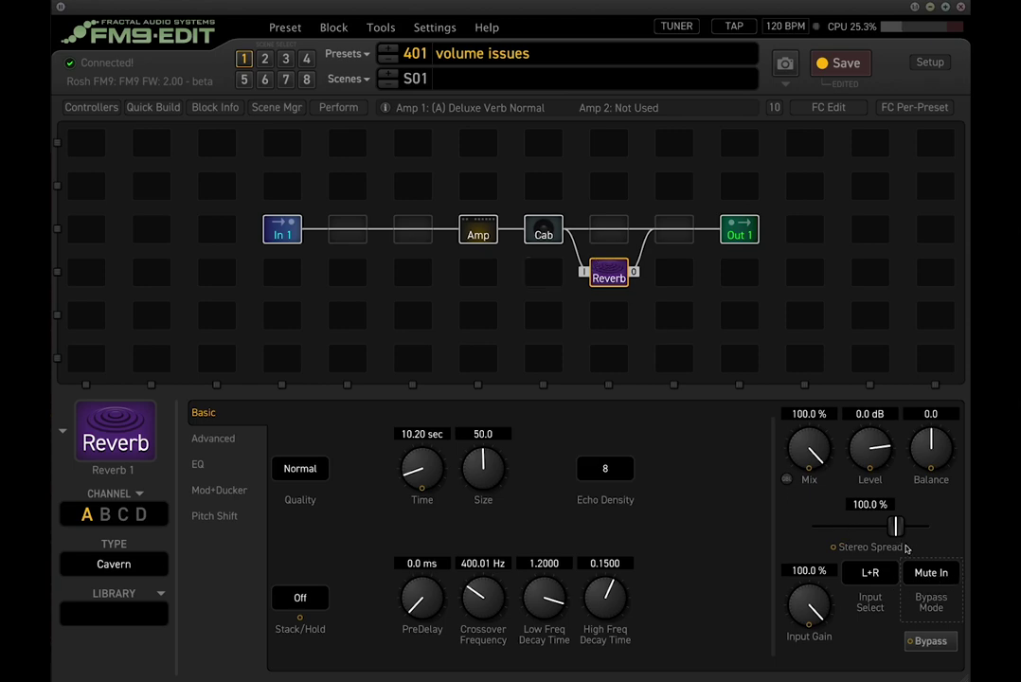
left_click(931, 572)
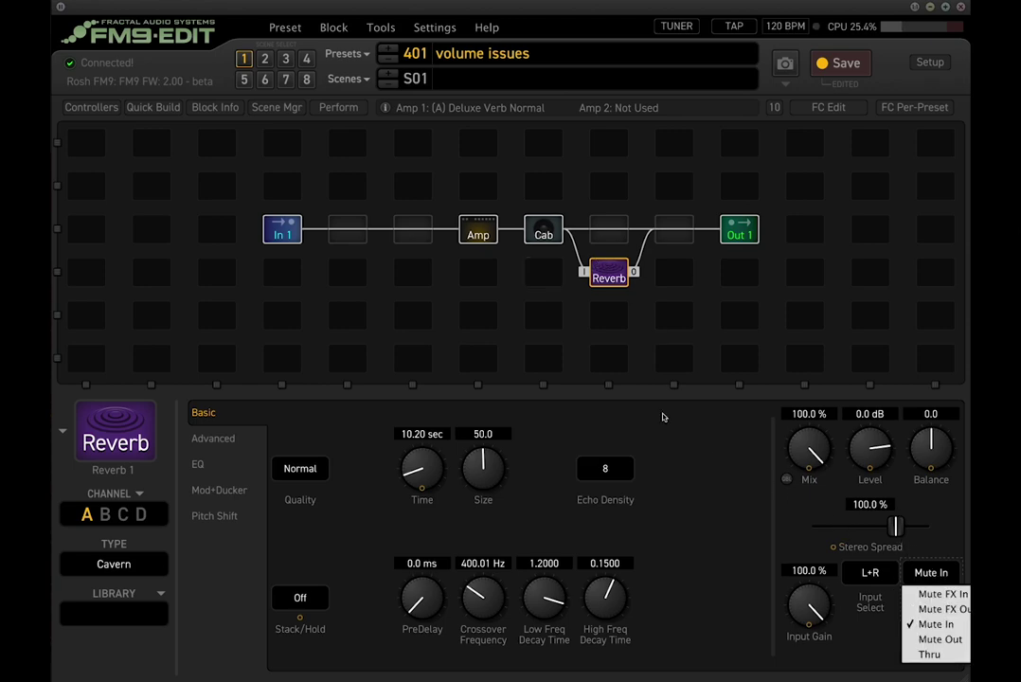
left_click(663, 416)
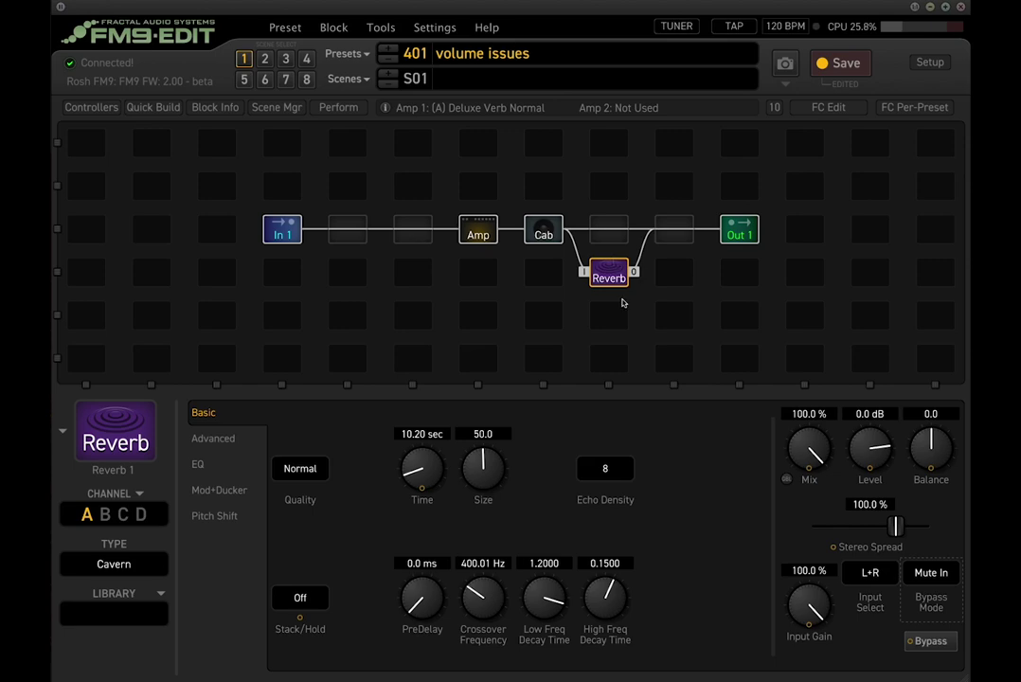
key("b")
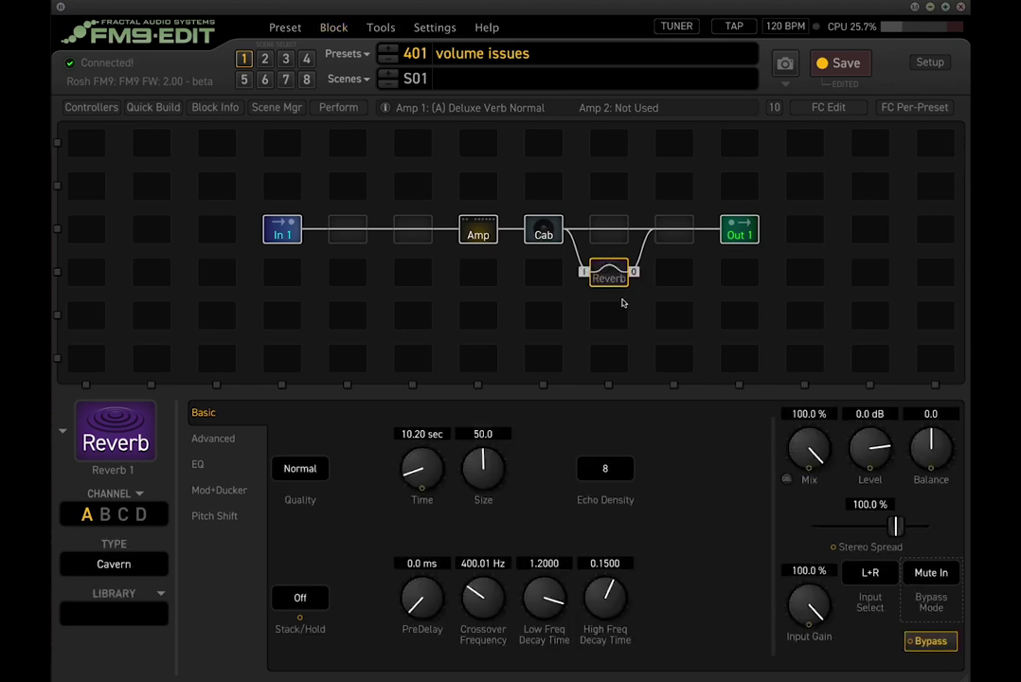
Switch Reverb 1's bypass mode to Mute Out and back to Mute In, then engage and bypass the block again.
left_click(933, 572)
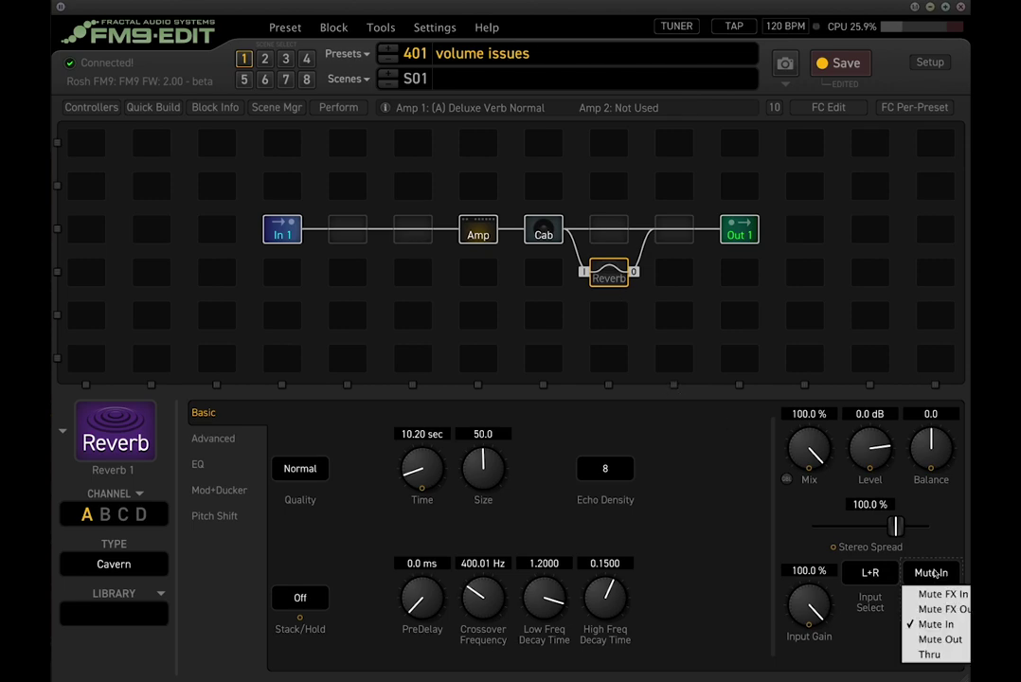
left_click(933, 639)
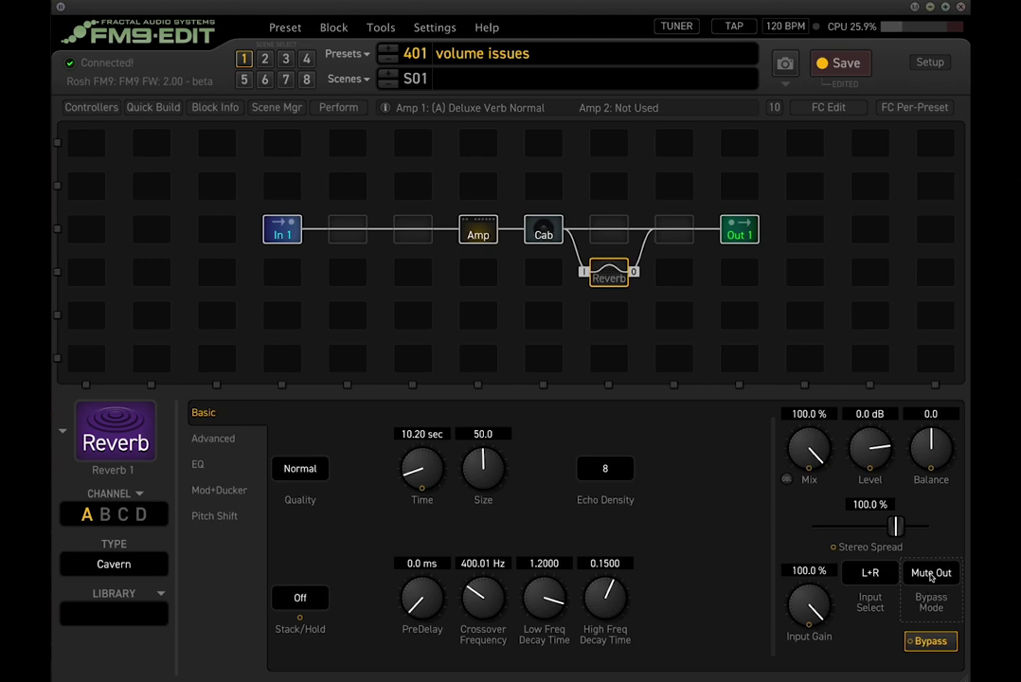
left_click(933, 574)
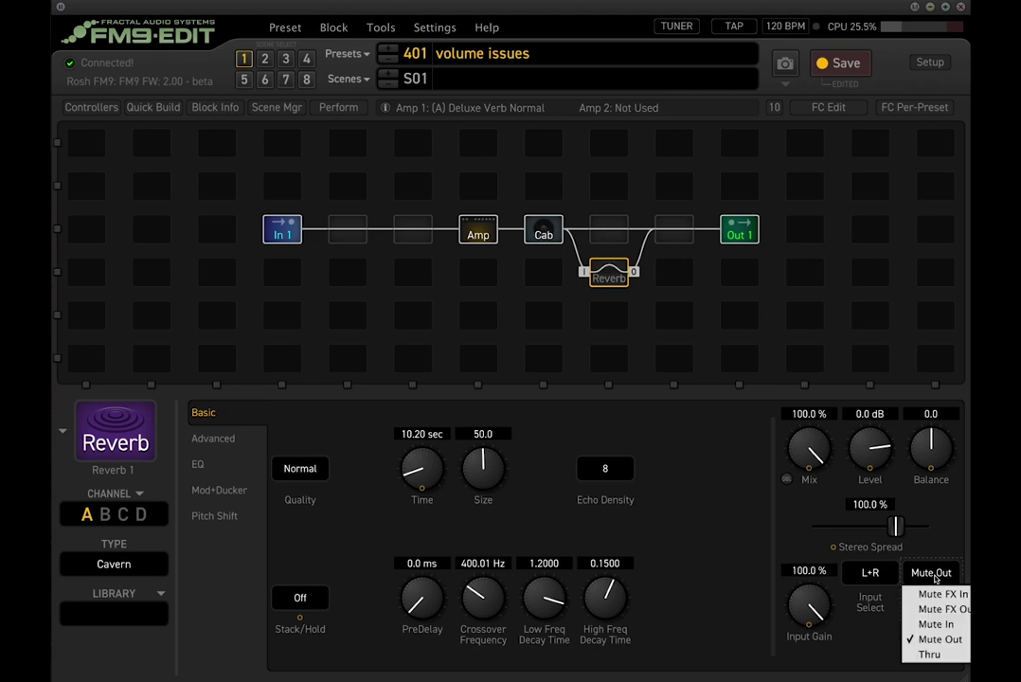
left_click(932, 626)
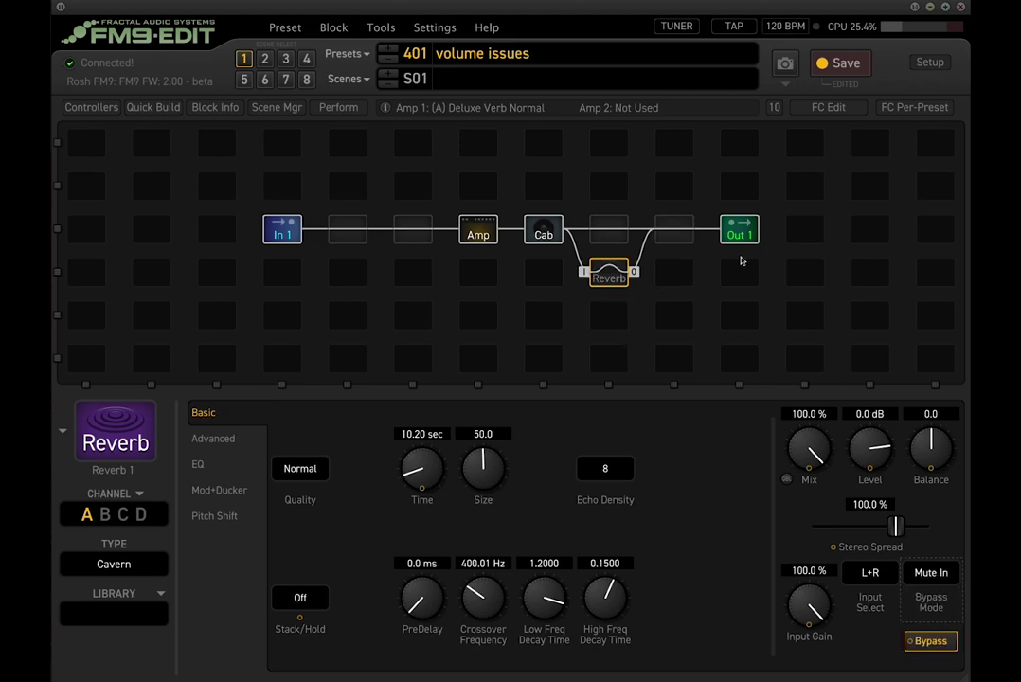
left_click(617, 277)
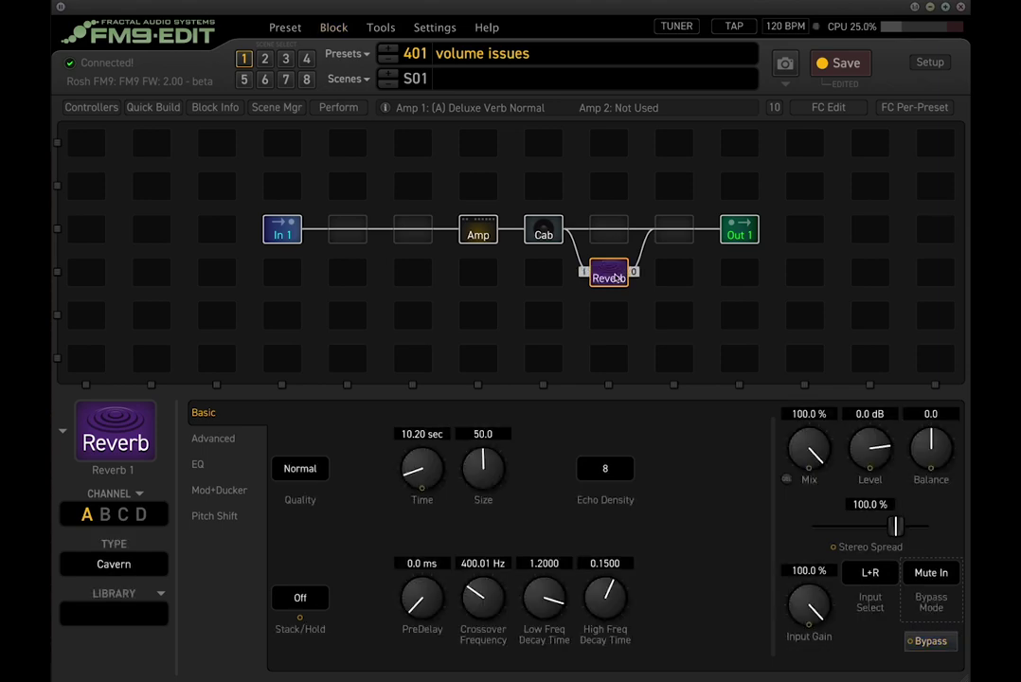
left_click(617, 276)
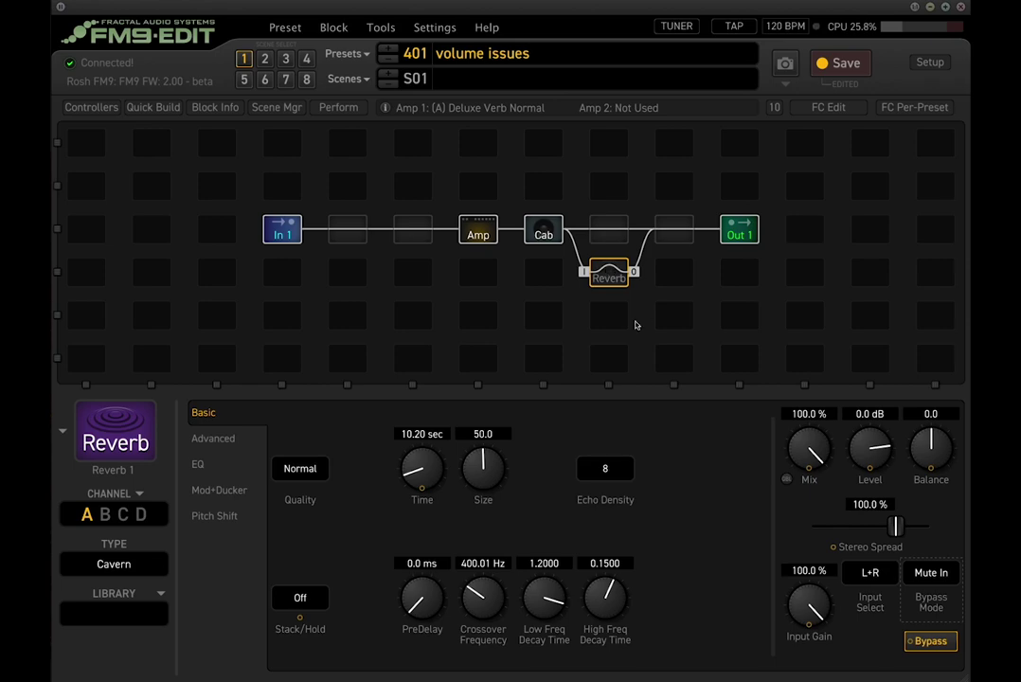
Delete the parallel Reverb block and insert Delay 1 in the main signal path directly after the Cab.
right_click(614, 289)
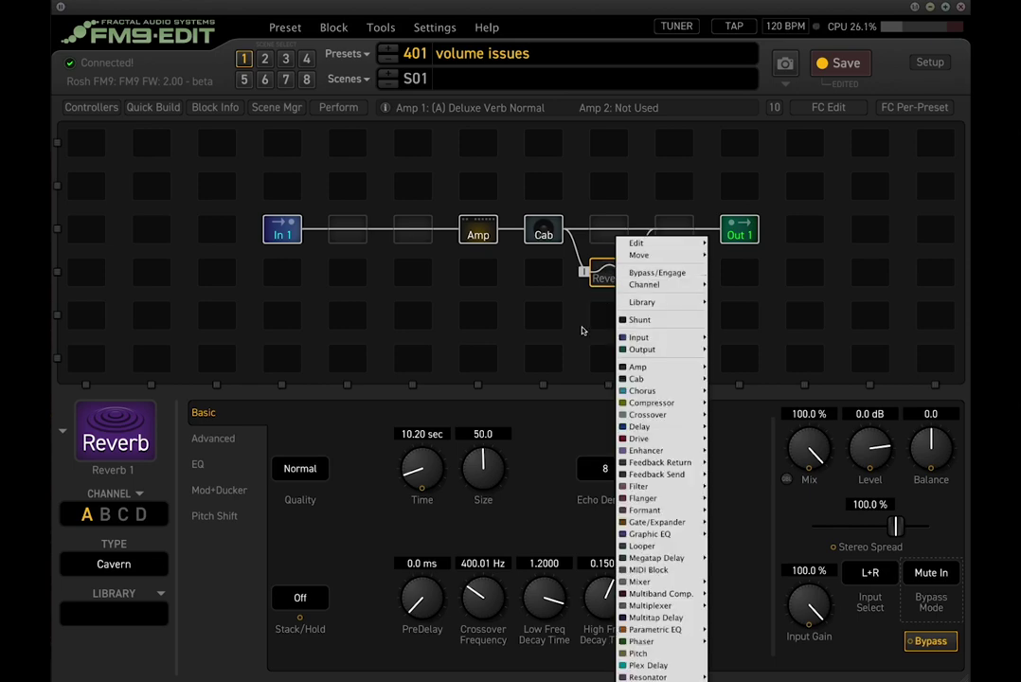
left_click(637, 289)
left_click(610, 276)
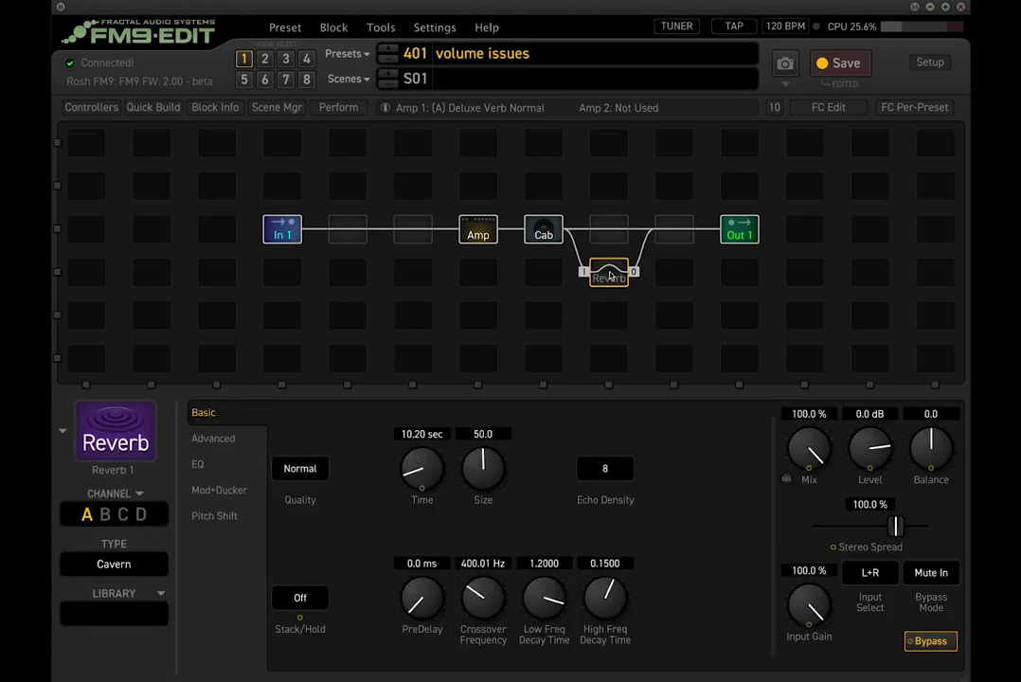
key("Delete")
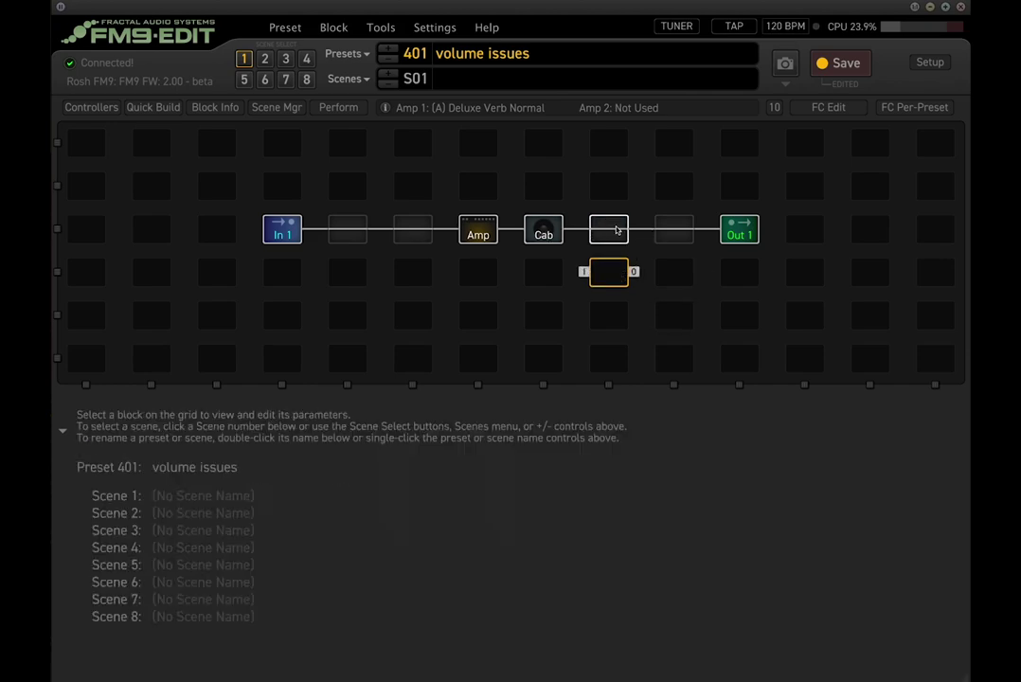
left_click(615, 227)
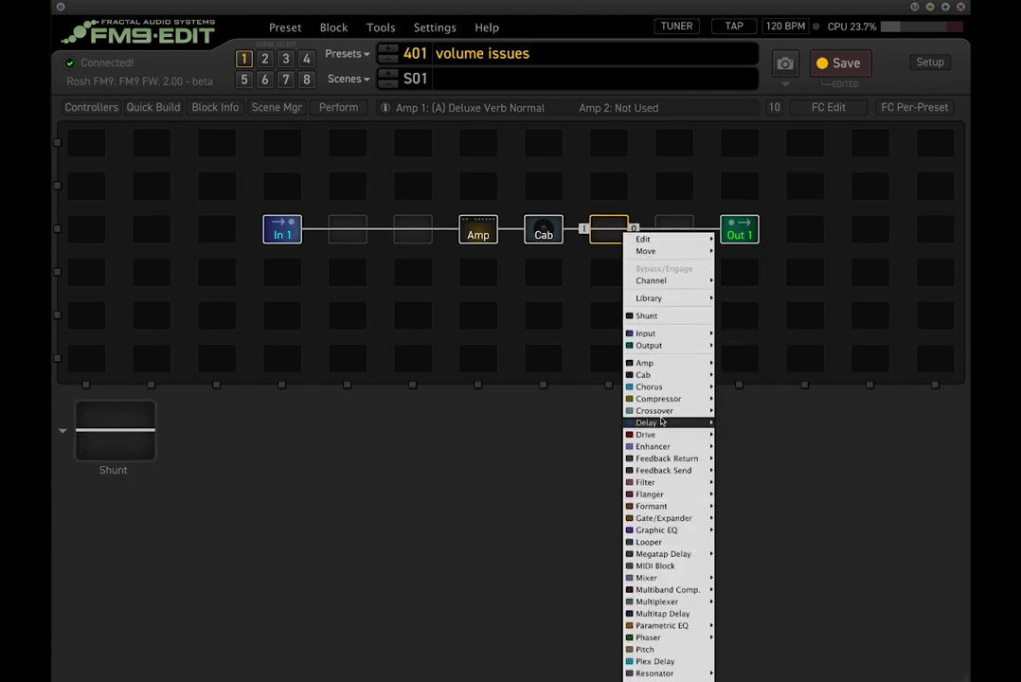
left_click(565, 173)
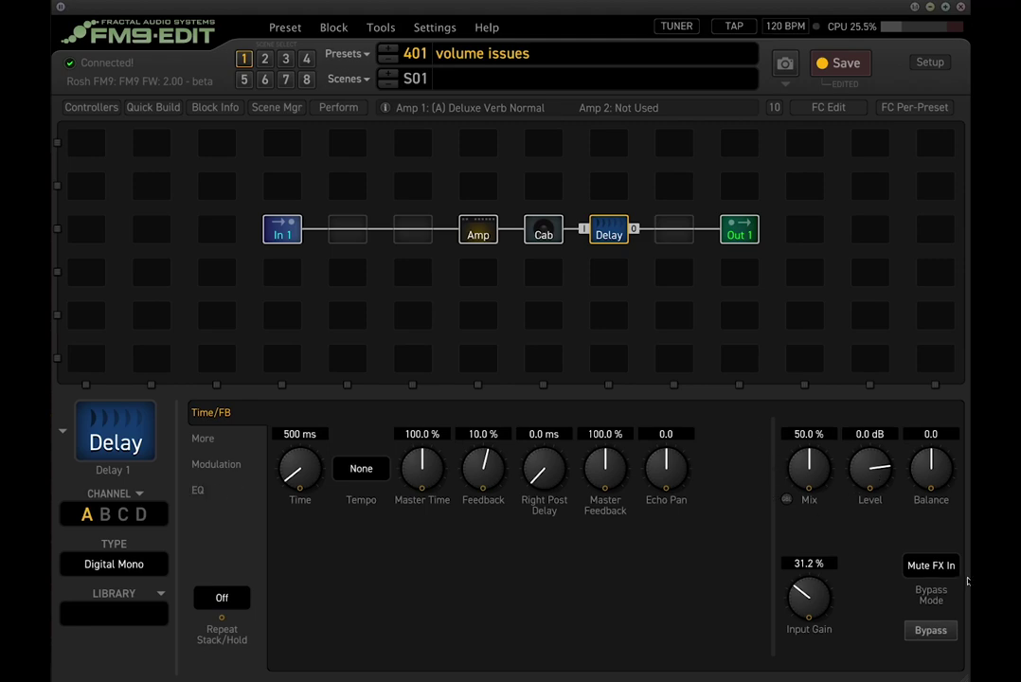
Set Delay 1's Input Gain to 100% and reset the block's current channel.
left_click_drag(819, 600, 767, 117)
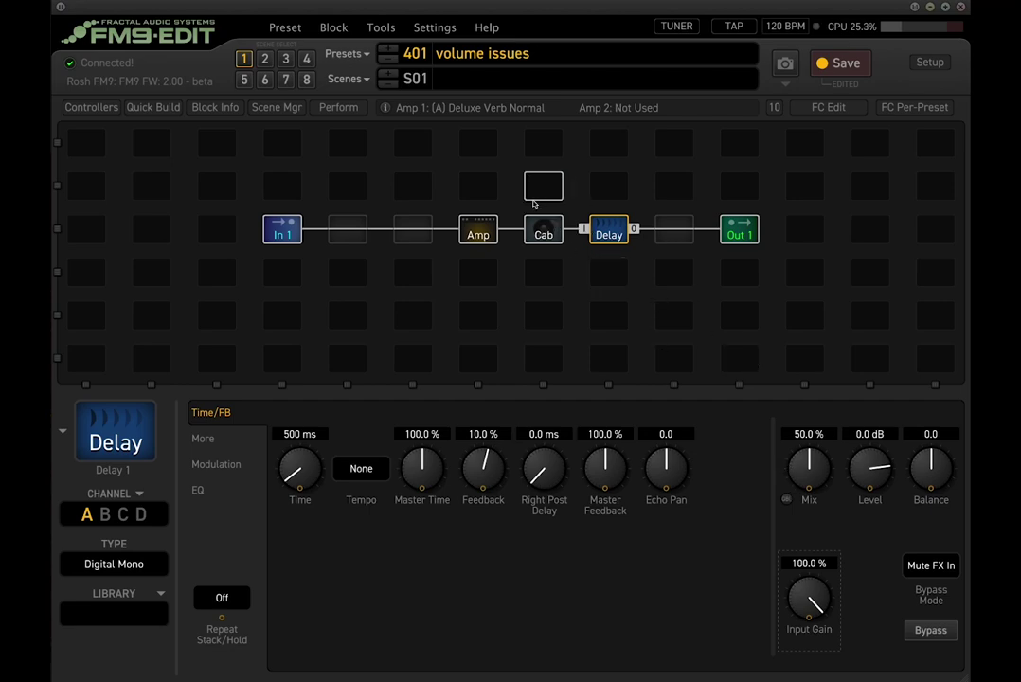
left_click(334, 27)
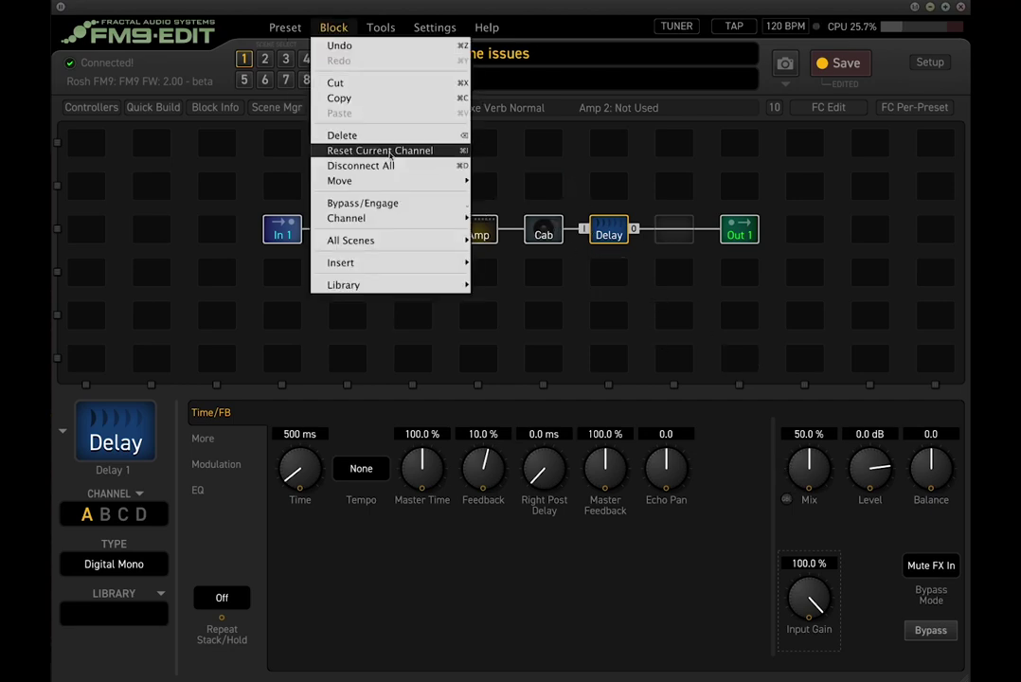
left_click(358, 144)
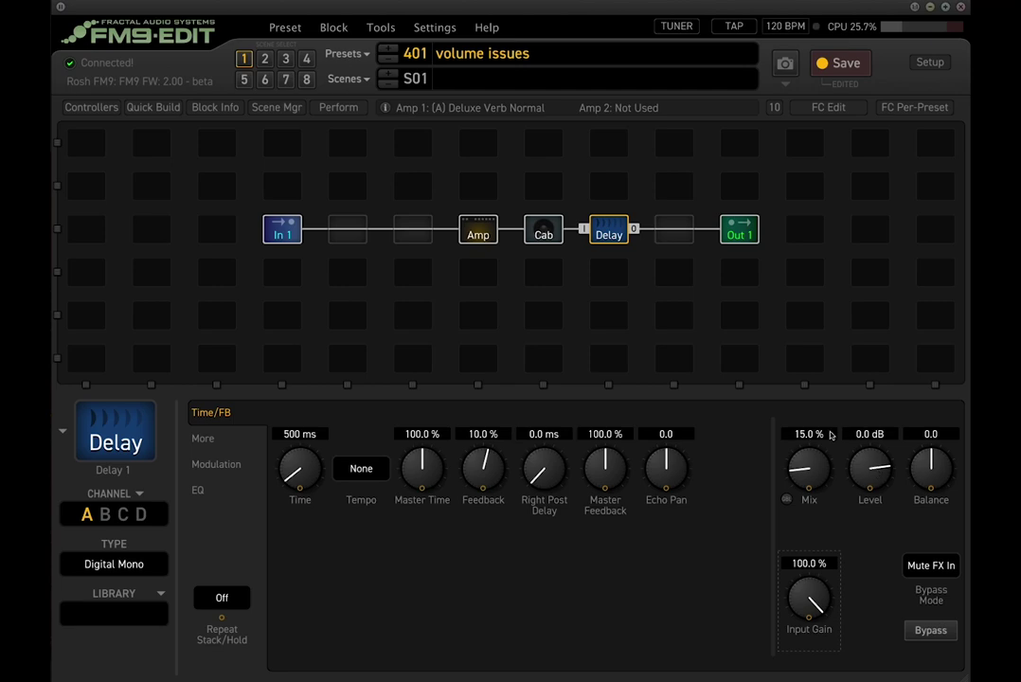
Raise Delay 1's Mix to 41.6% and toggle the block's bypass in Mute FX In mode to compare the volume.
left_click_drag(802, 471, 797, 357)
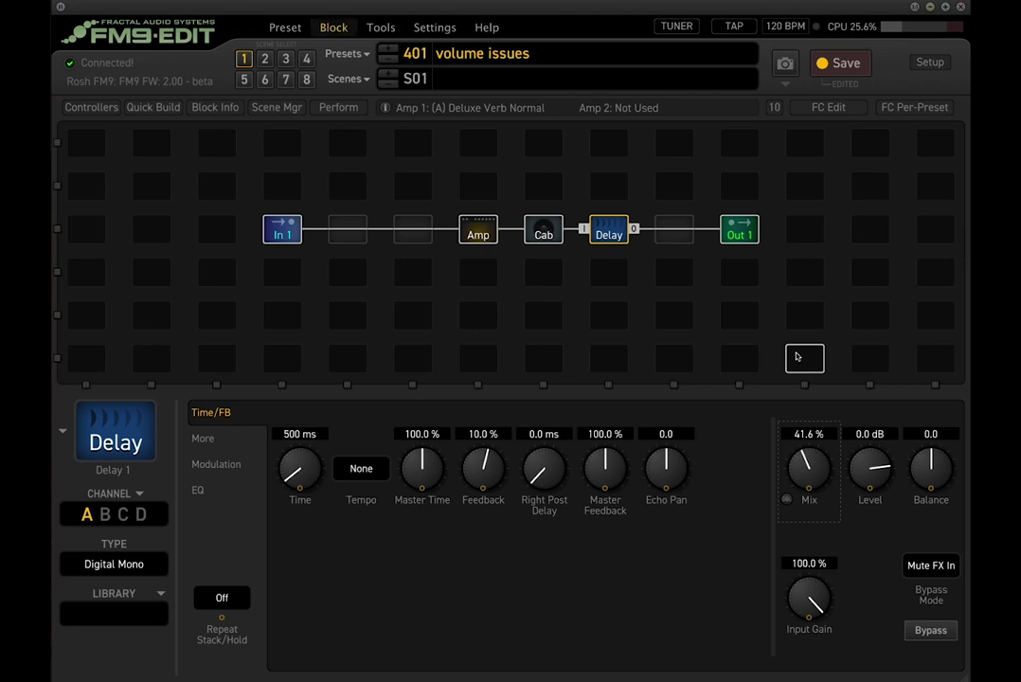
key("b")
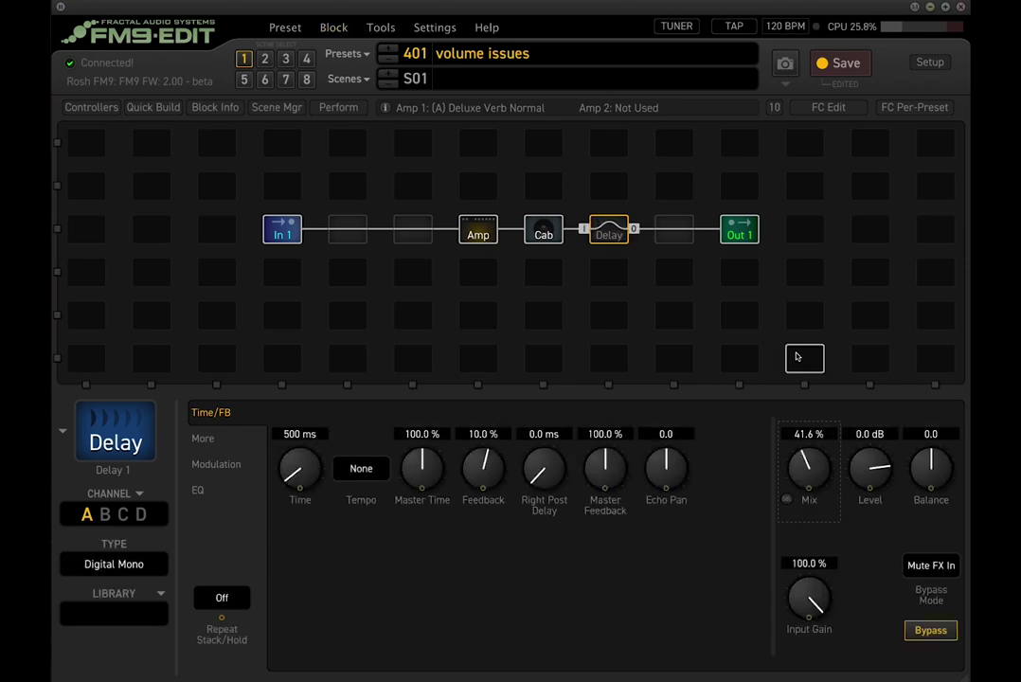
key("b")
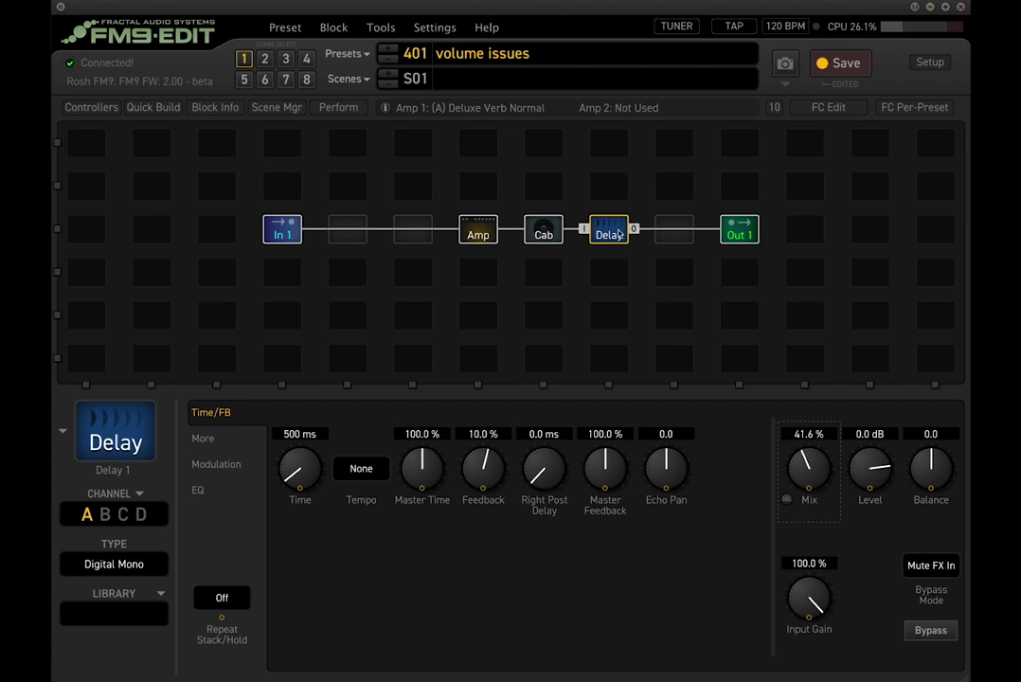
key("b")
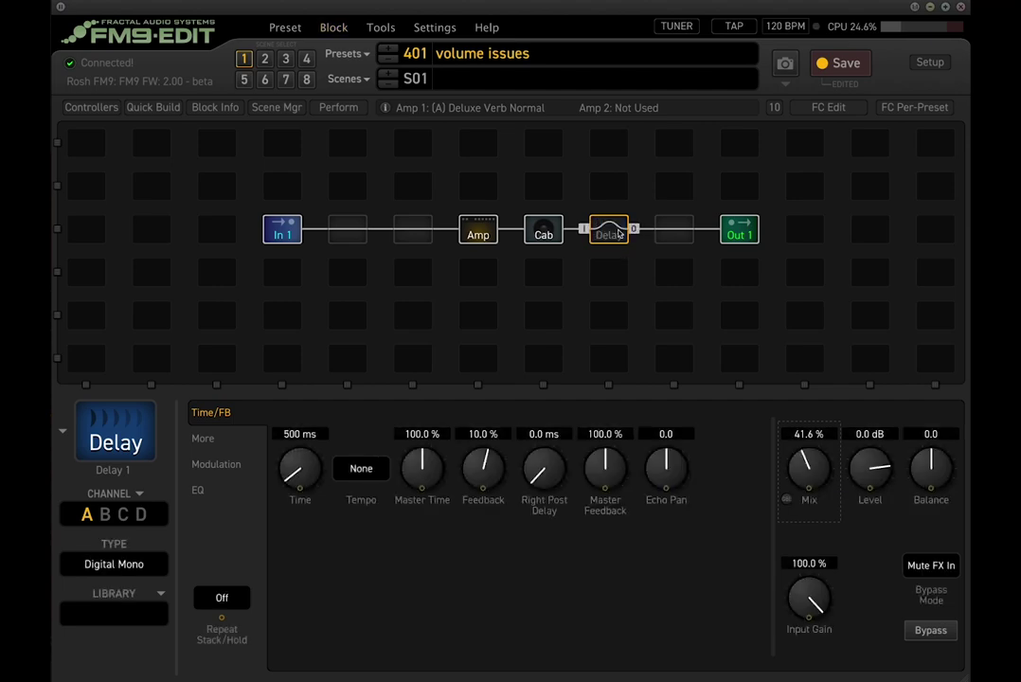
Set Delay 1's bypass mode to Mute FX Out and toggle the block between engaged and bypassed, leaving it bypassed.
left_click(923, 561)
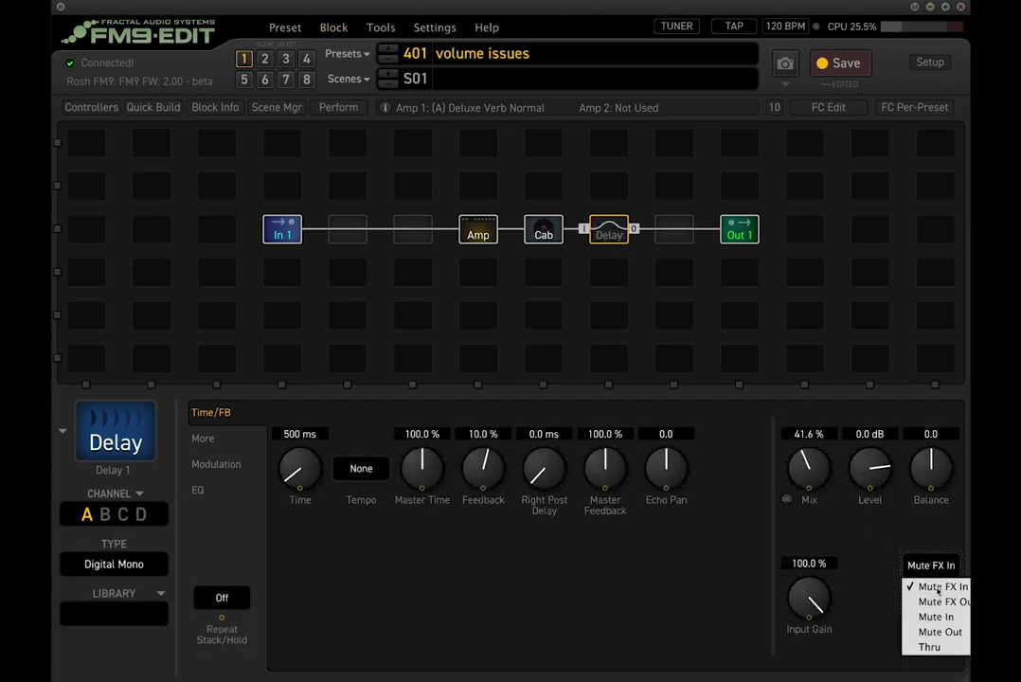
left_click(931, 604)
key("b")
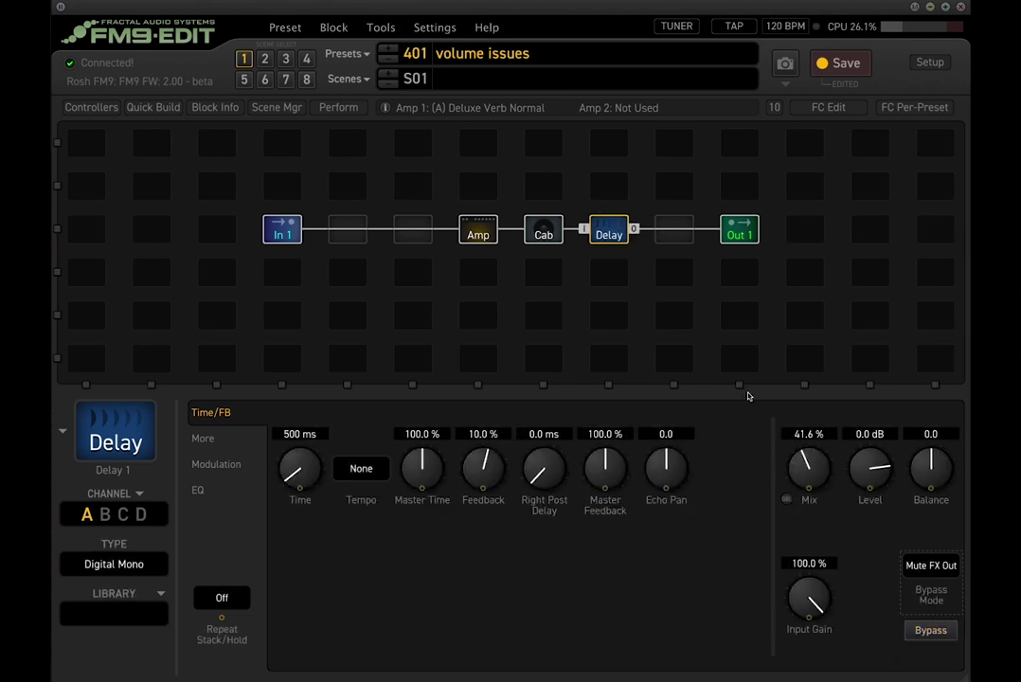
key("b")
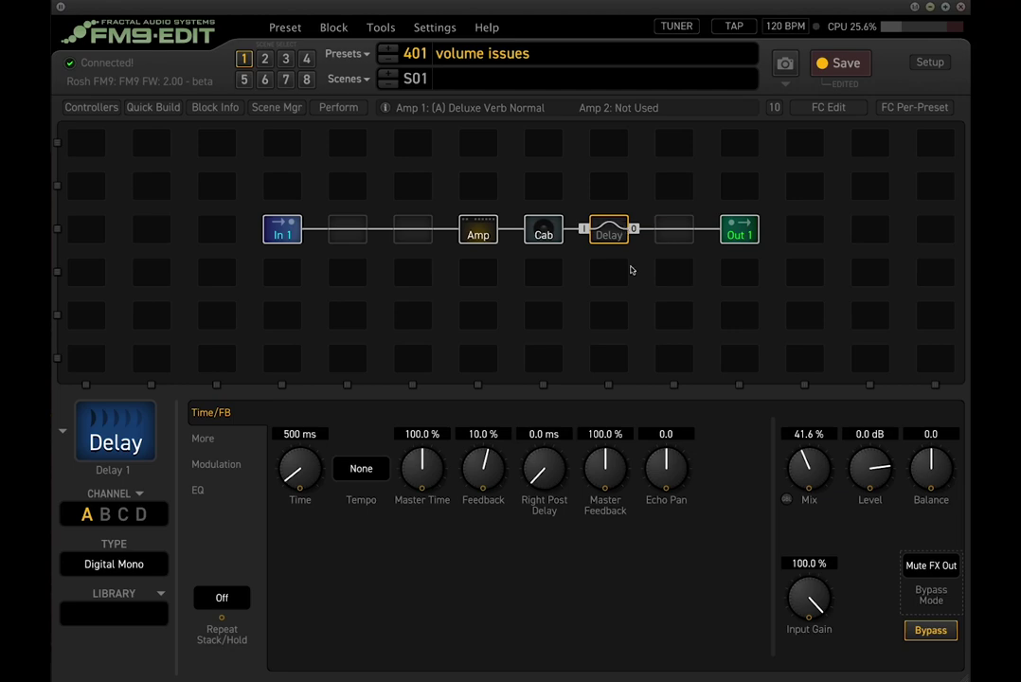
key("b")
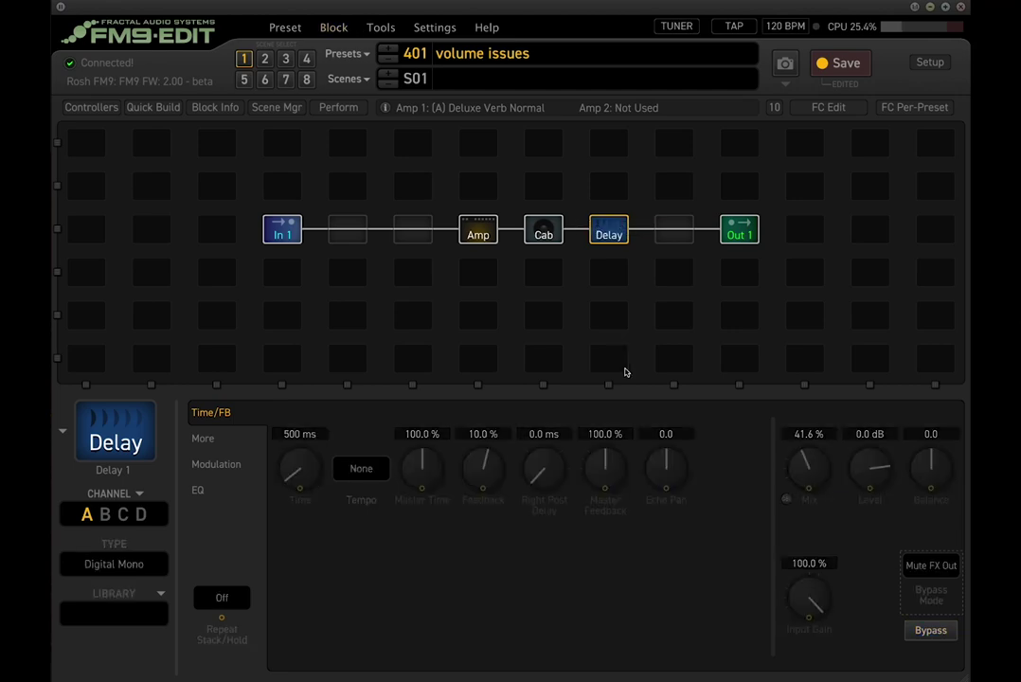
key("b")
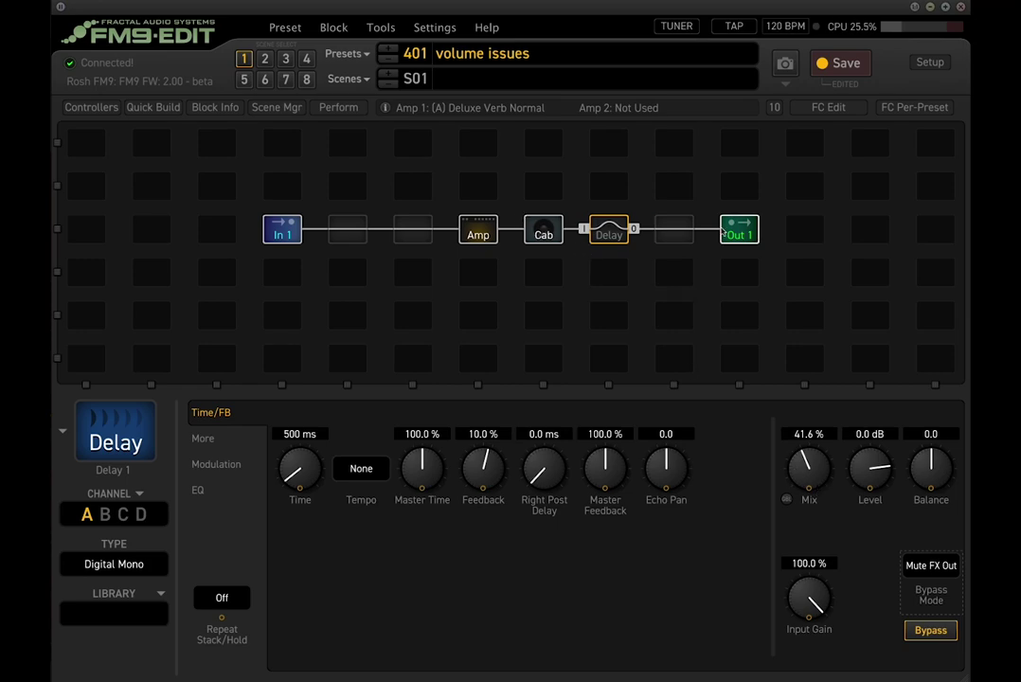
Set Delay 1's Mix to 50% and its Level to 3 dB.
mouse_move(820, 473)
left_mouse_down()
mouse_move(817, 447)
mouse_move(812, 473)
mouse_move(801, 433)
mouse_move(812, 495)
mouse_move(810, 460)
mouse_move(823, 474)
mouse_move(810, 491)
mouse_move(810, 455)
mouse_move(812, 470)
left_mouse_up()
double_click(813, 472)
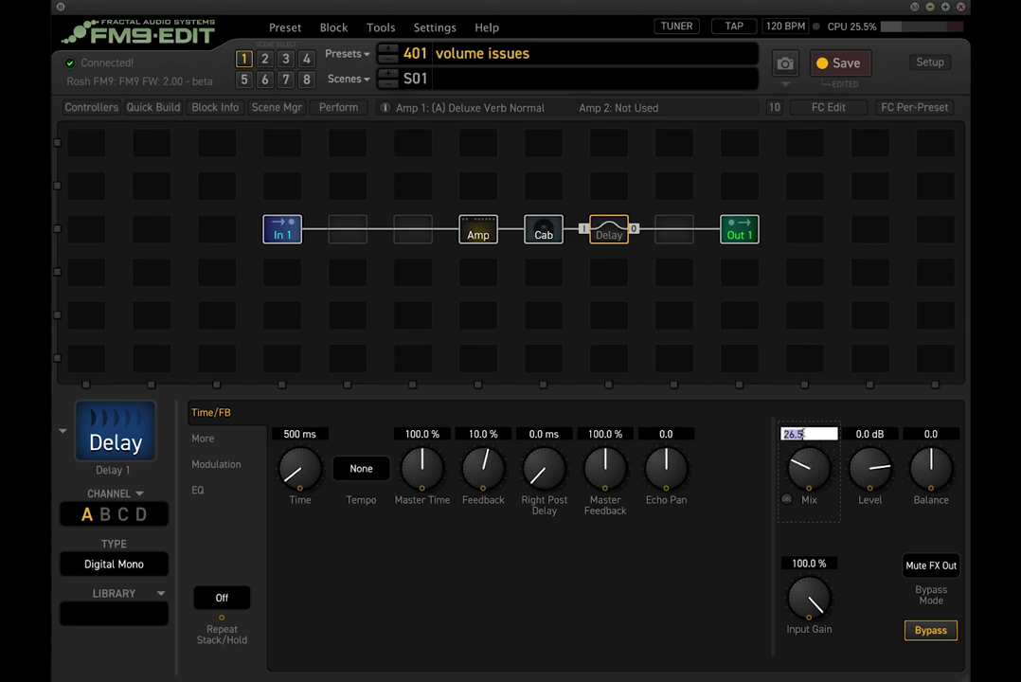
type("50")
key("Return")
double_click(865, 435)
type("3")
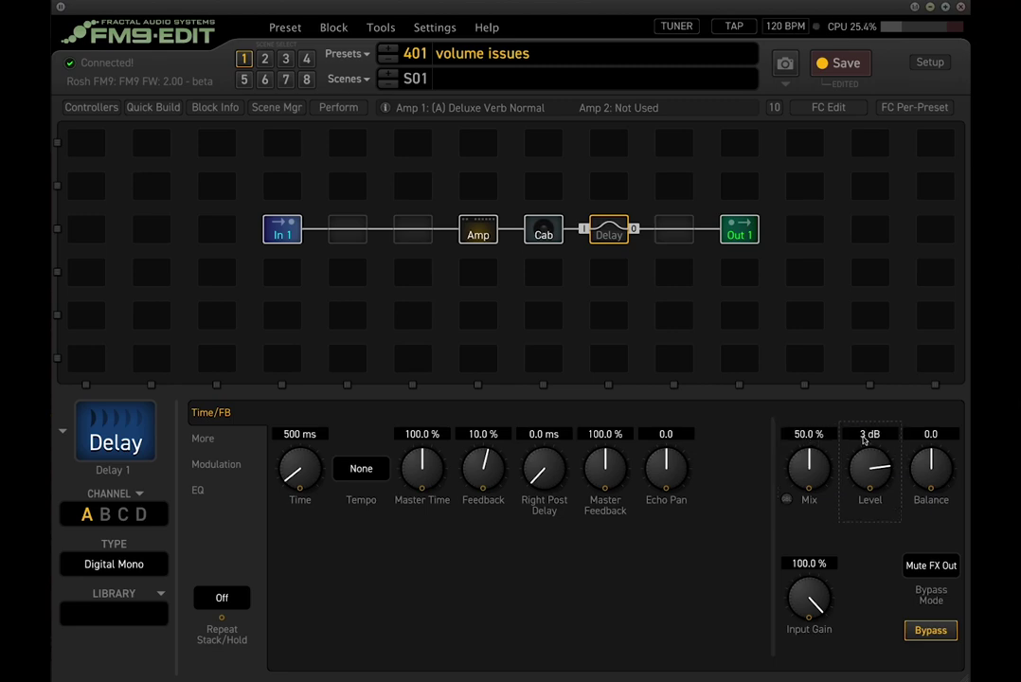
key("Return")
Return Delay 1's Level to 0 dB and lower its Mix to 24.7%.
double_click(870, 434)
type("0")
key("Return")
left_click_drag(807, 468, 781, 549)
Move Delay 1 down one row and route it in parallel with a direct path from the Cab to the output.
left_click_drag(611, 230, 608, 271)
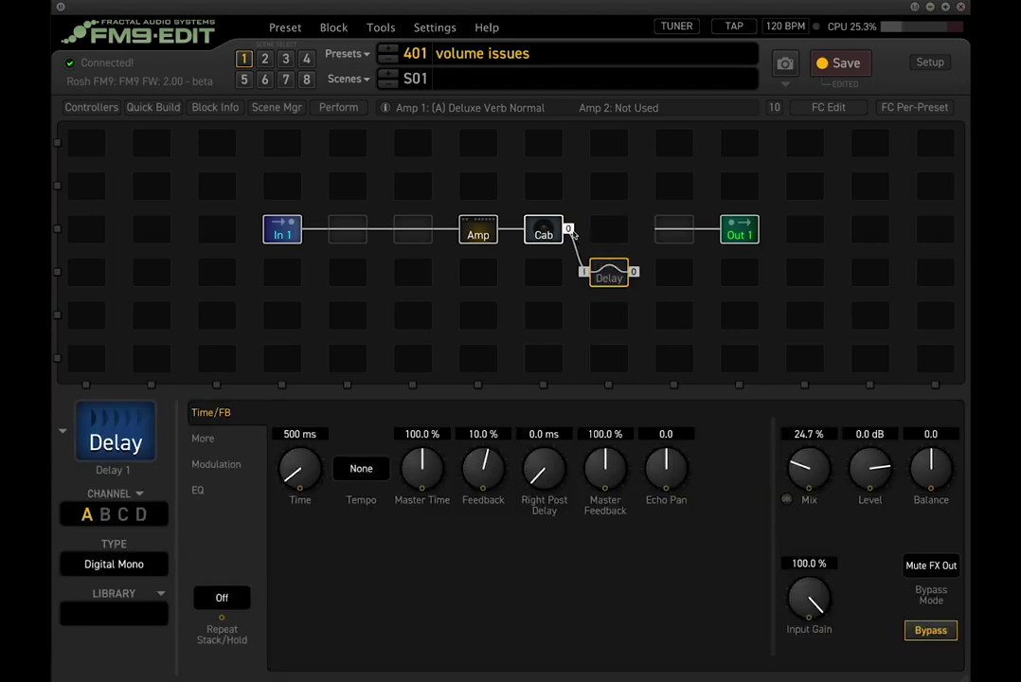
left_click_drag(568, 229, 651, 232)
left_click(634, 273)
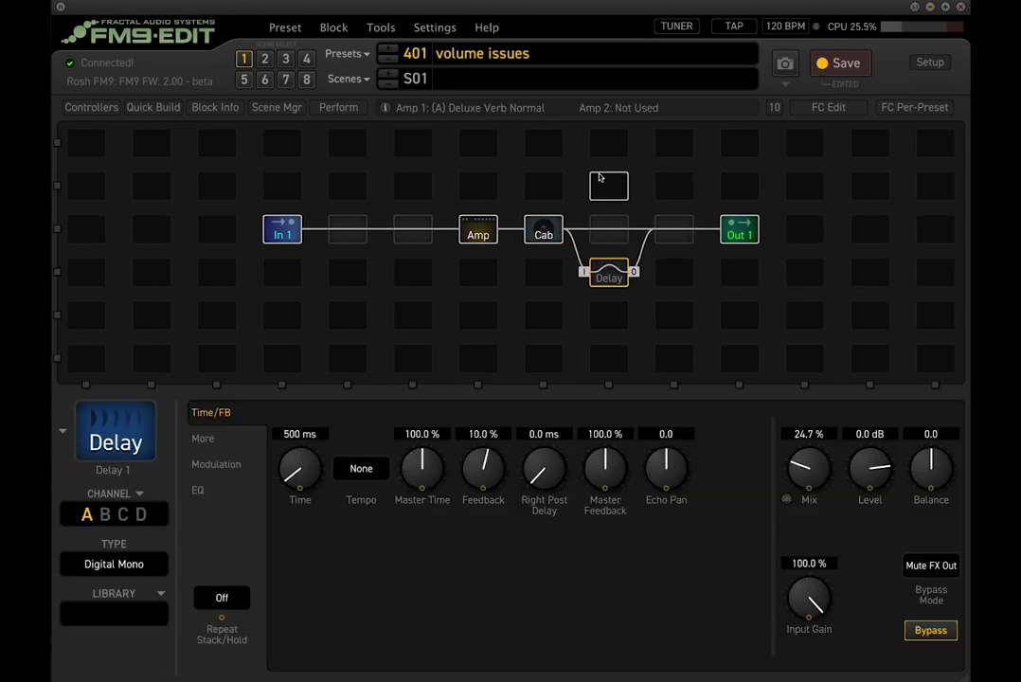
Add Reverb 1 to the grid cell in the row above the main signal path, in the Delay block's column.
left_click(155, 107)
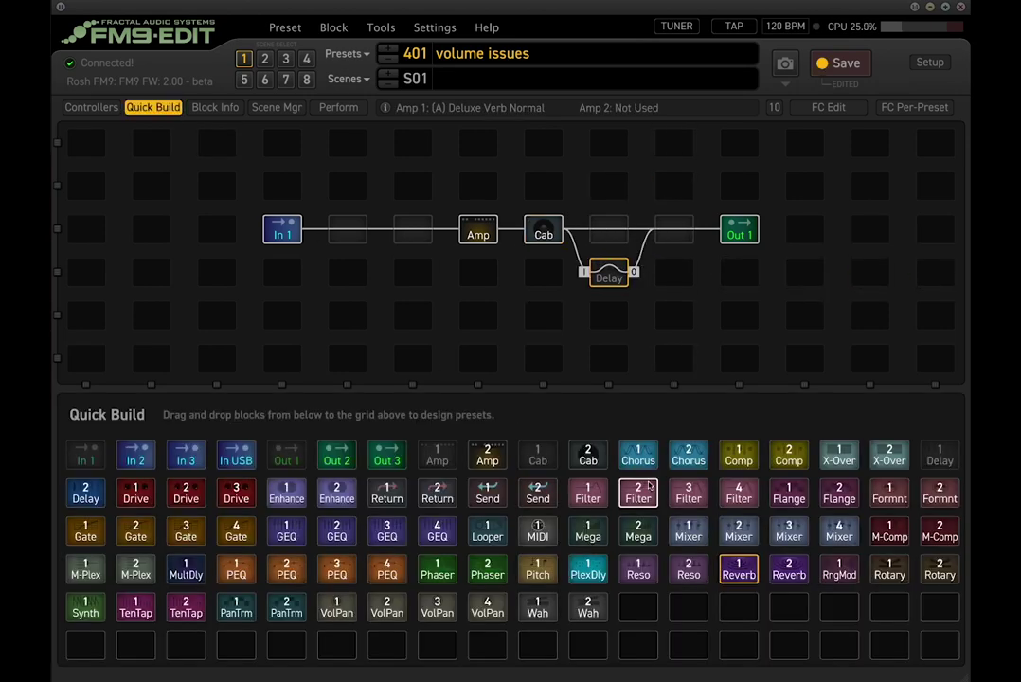
left_click_drag(739, 569, 609, 186)
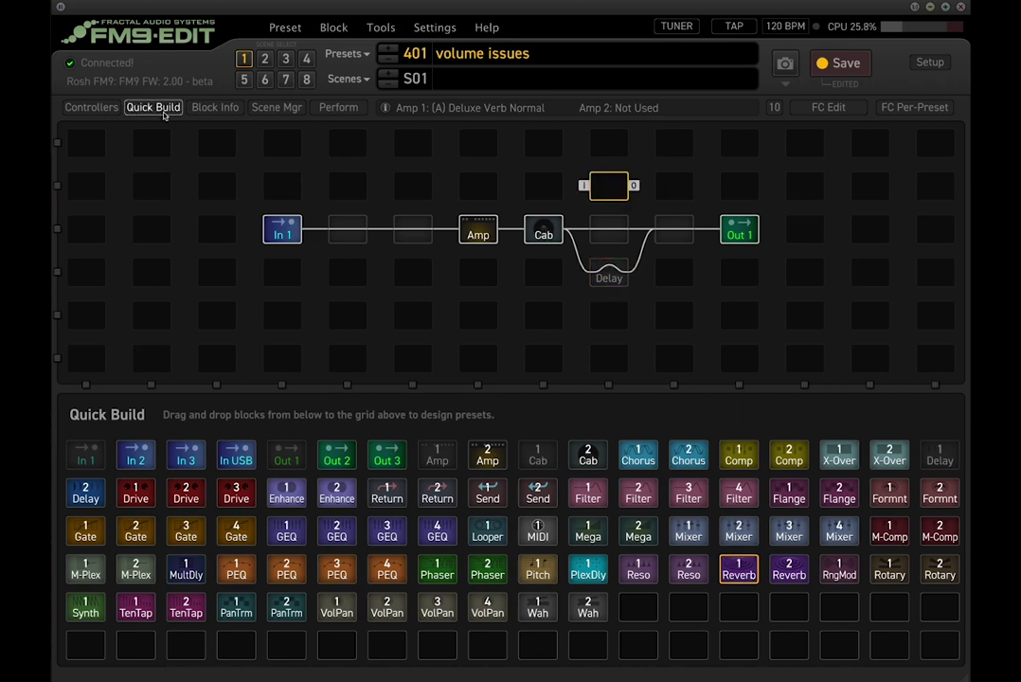
Alternate between the Delay 1 and Reverb 1 blocks to compare their mix and bypass settings.
left_click(607, 276)
left_click(597, 191)
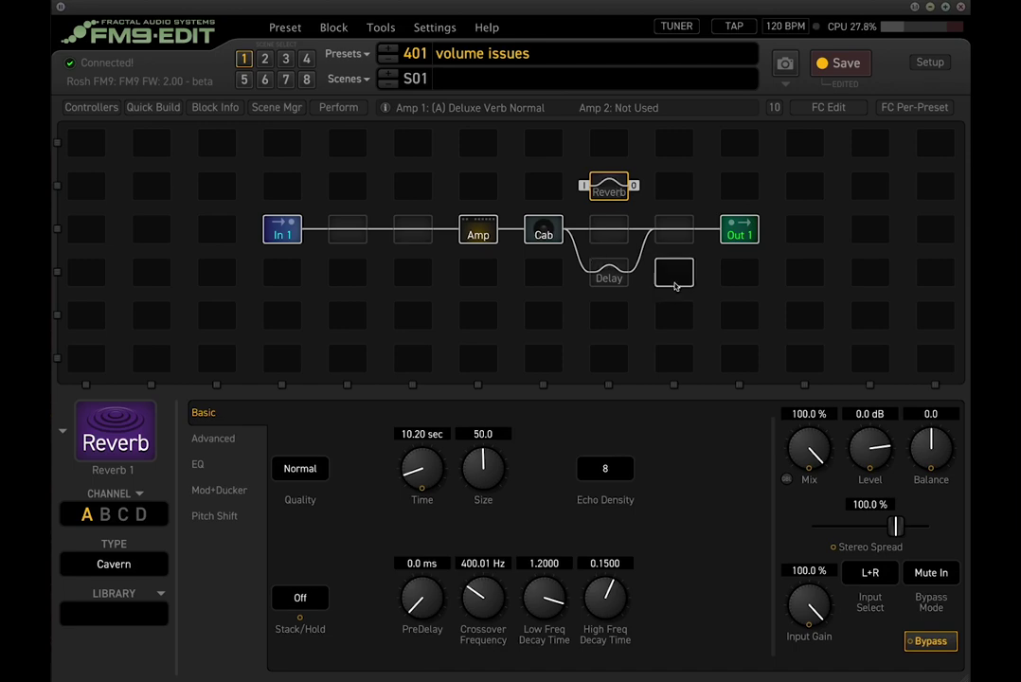
left_click(609, 274)
left_click(609, 191)
left_click(608, 274)
left_click(608, 190)
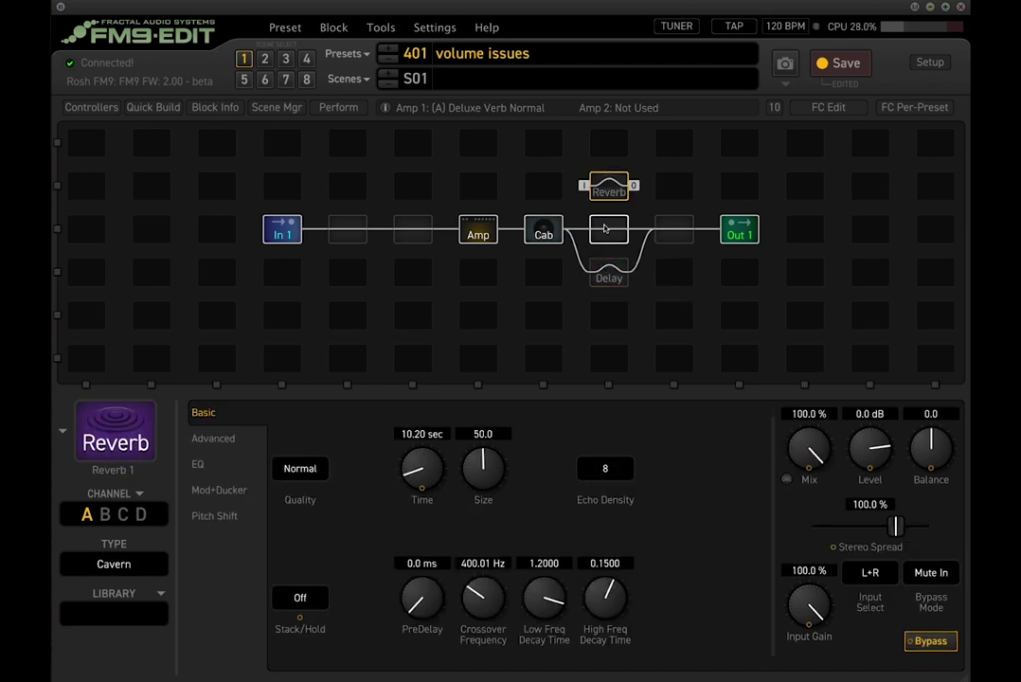
Compare the settings of the Reverb 1 and Delay 1 blocks with the direct path running between them.
left_click(608, 273)
left_click(608, 314)
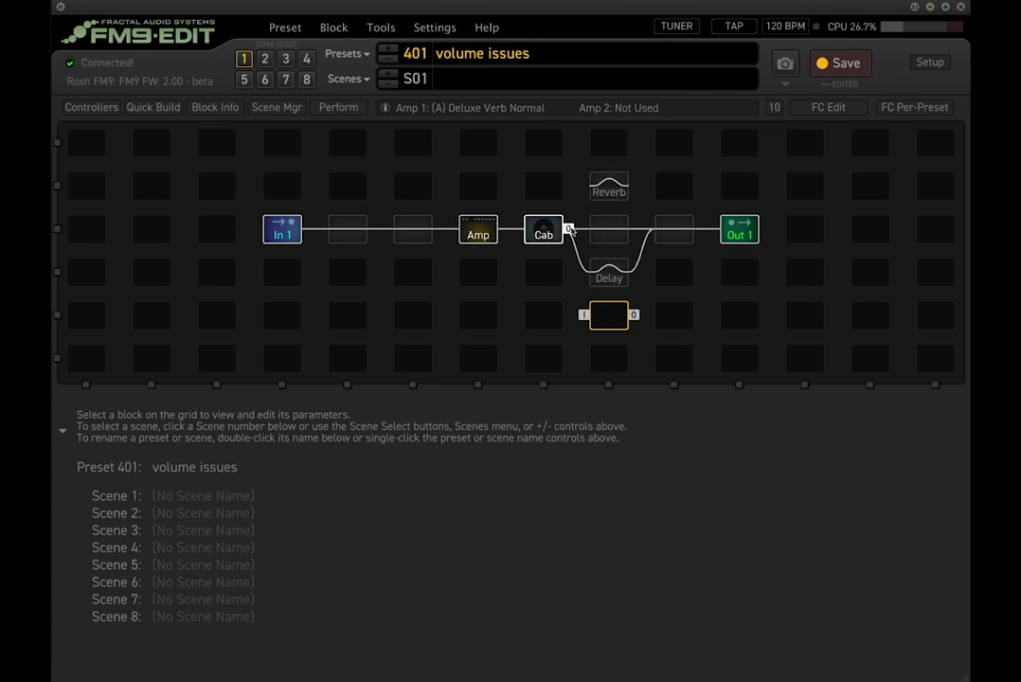
left_click(609, 188)
left_click(609, 228)
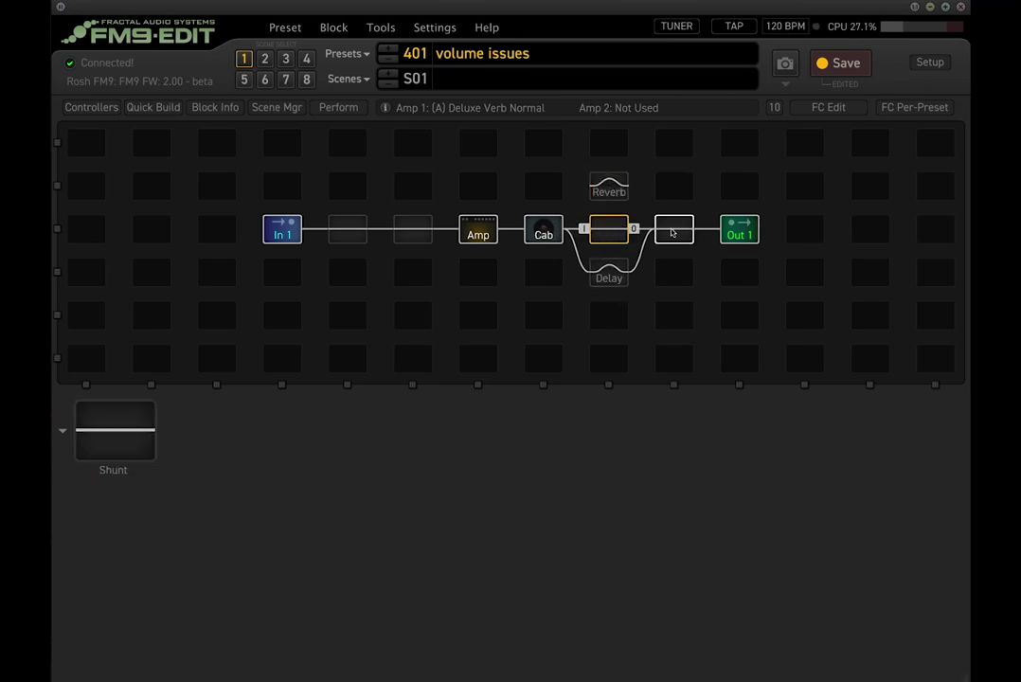
left_click(610, 189)
left_click(609, 275)
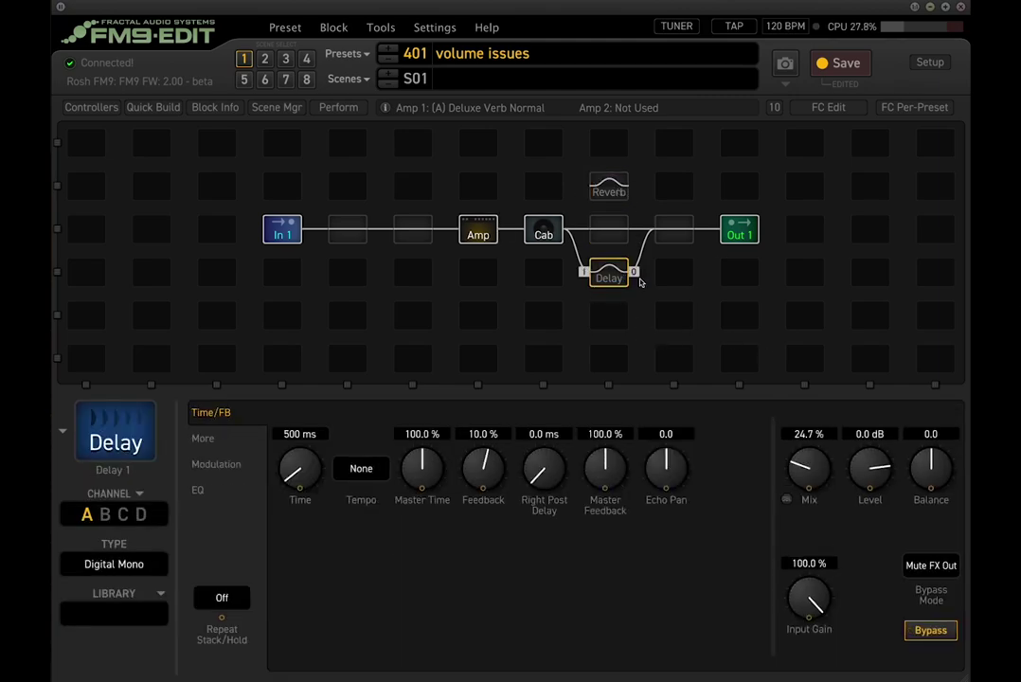
left_click(613, 192)
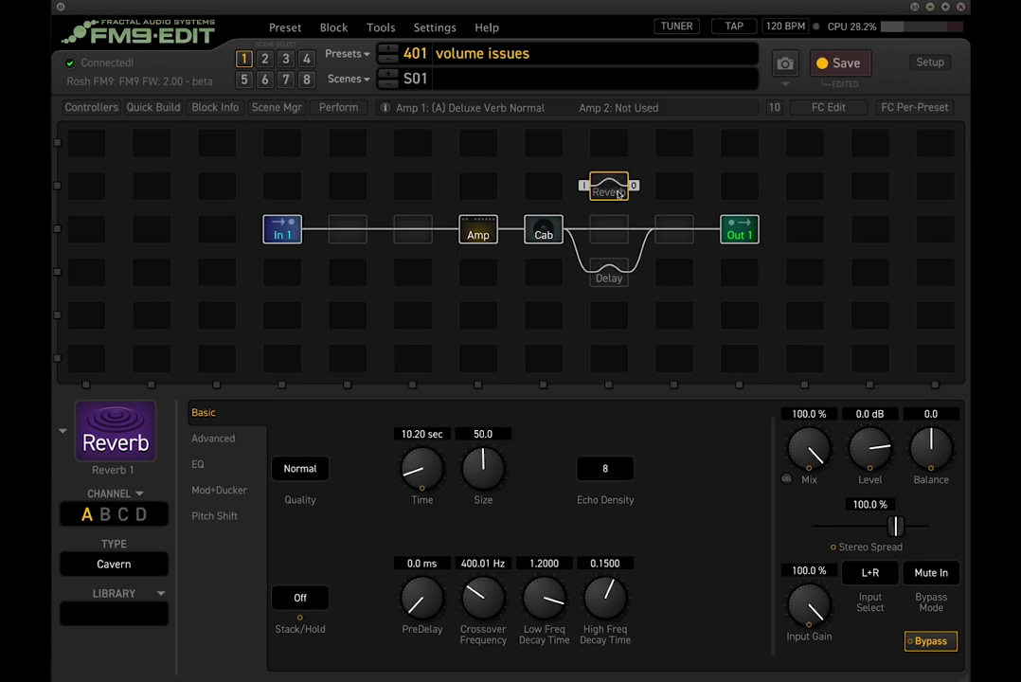
left_click(609, 274)
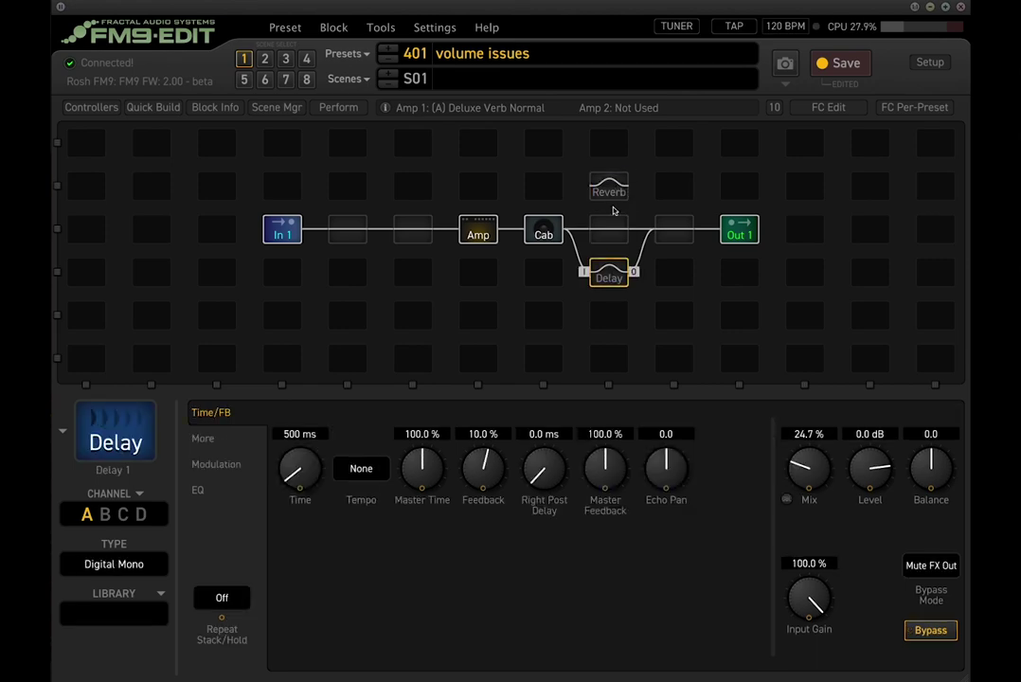
left_click(610, 189)
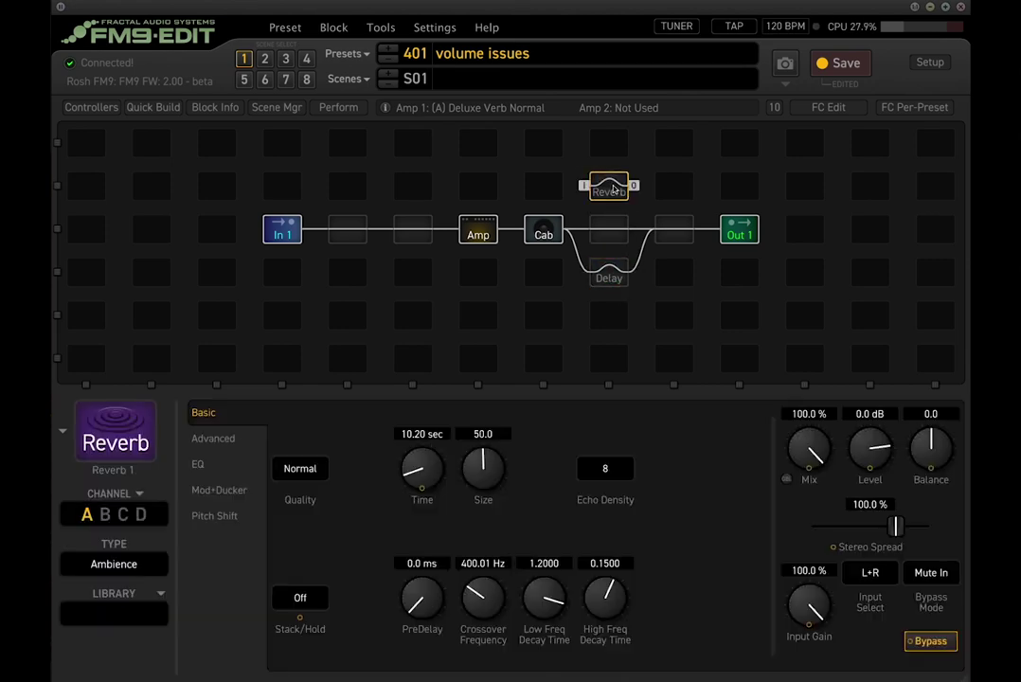
left_click(609, 275)
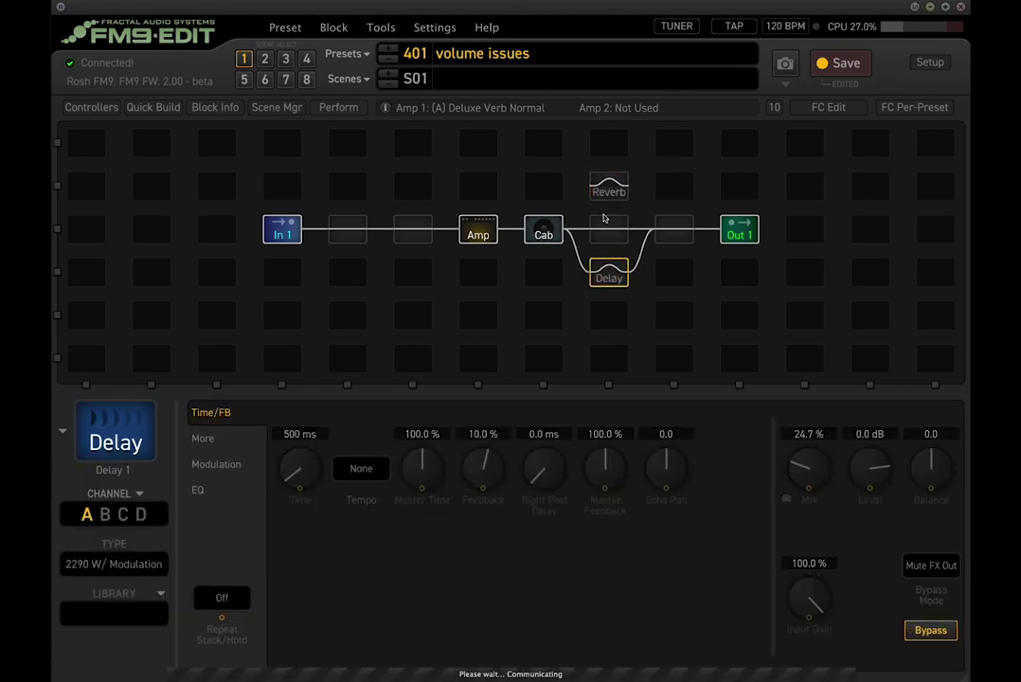
Remove Reverb 1 from the grid and raise the parallel Delay 1 block's Mix to 100%.
left_click(609, 194)
left_click(609, 274)
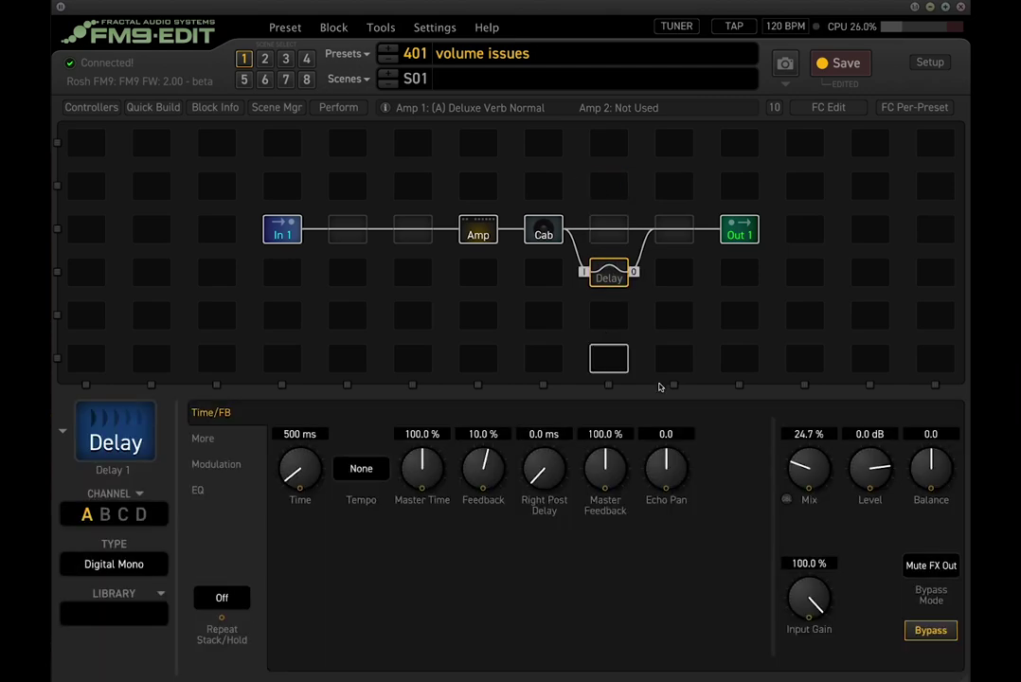
left_click_drag(828, 478, 828, 435)
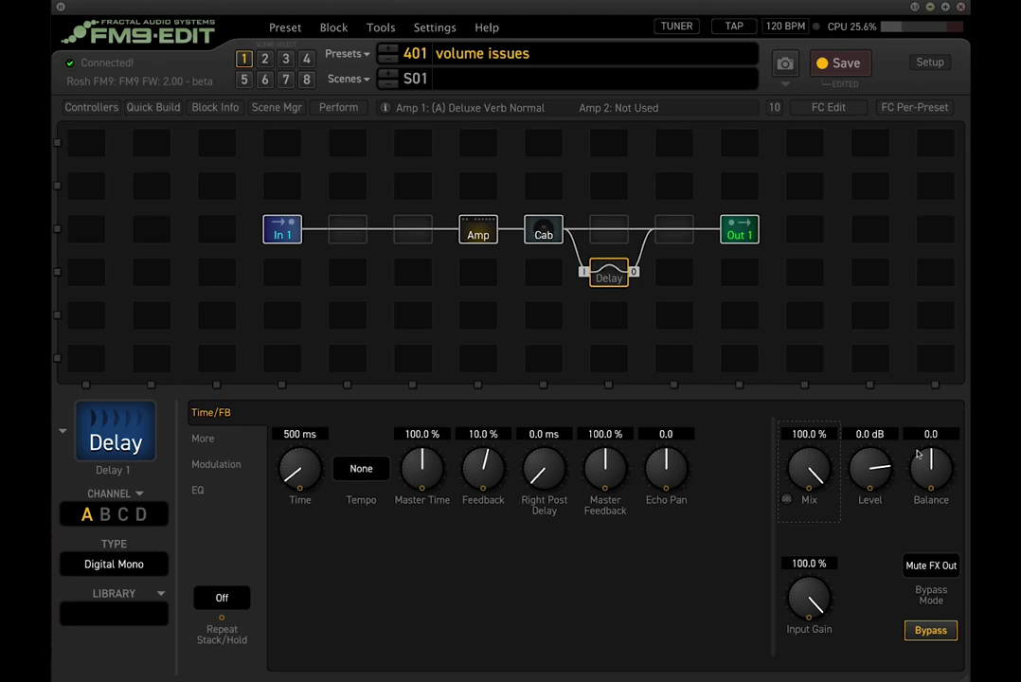
Try Mute In as Delay 1's Bypass Mode, change it to Mute Out, and engage the block.
left_click(931, 565)
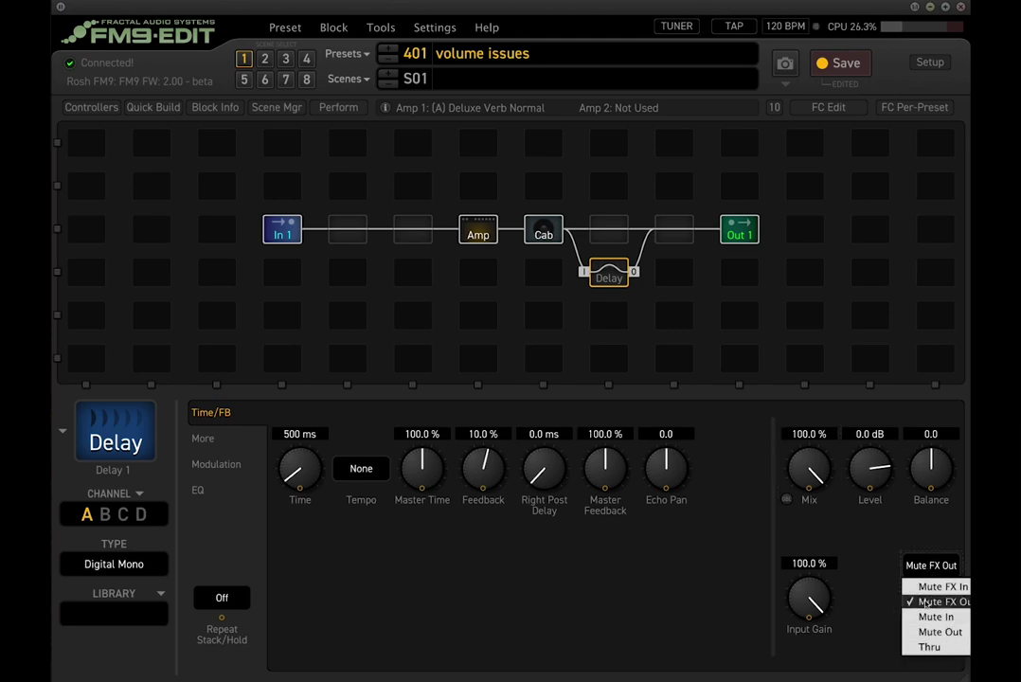
left_click(935, 618)
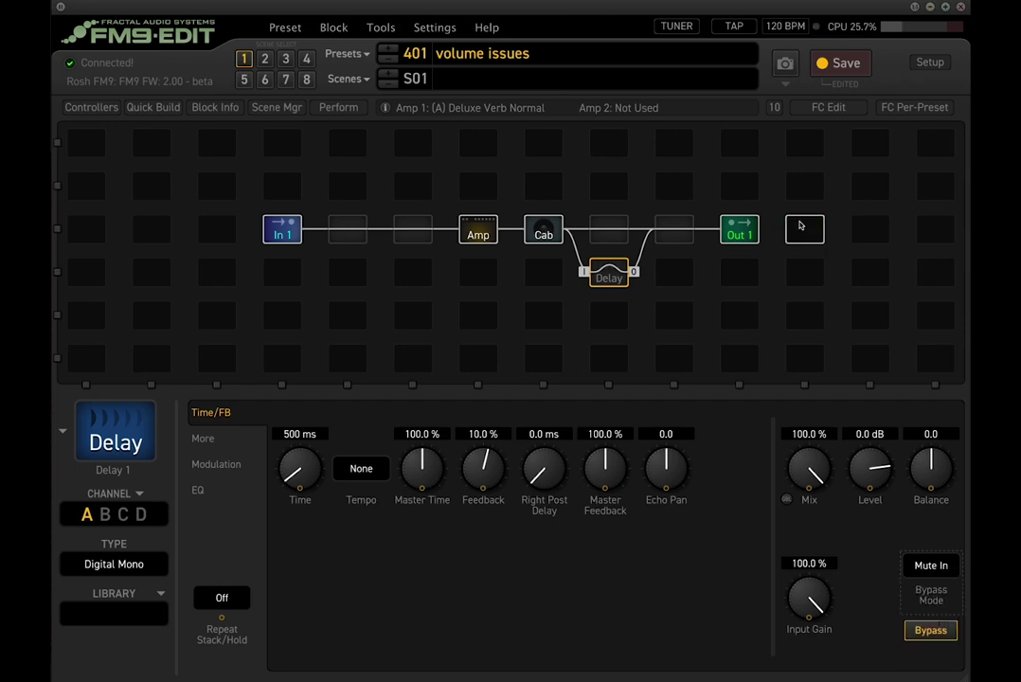
left_click(931, 565)
left_click(933, 629)
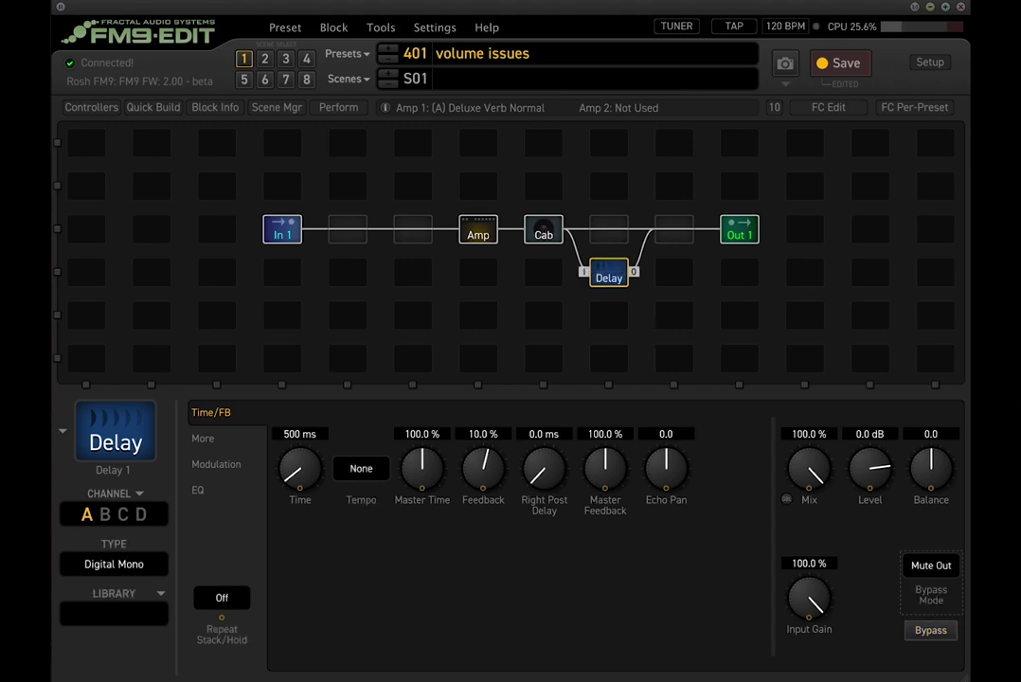
Change Delay 1's type to Dual Delay and set Time R to 375 ms.
left_click(122, 563)
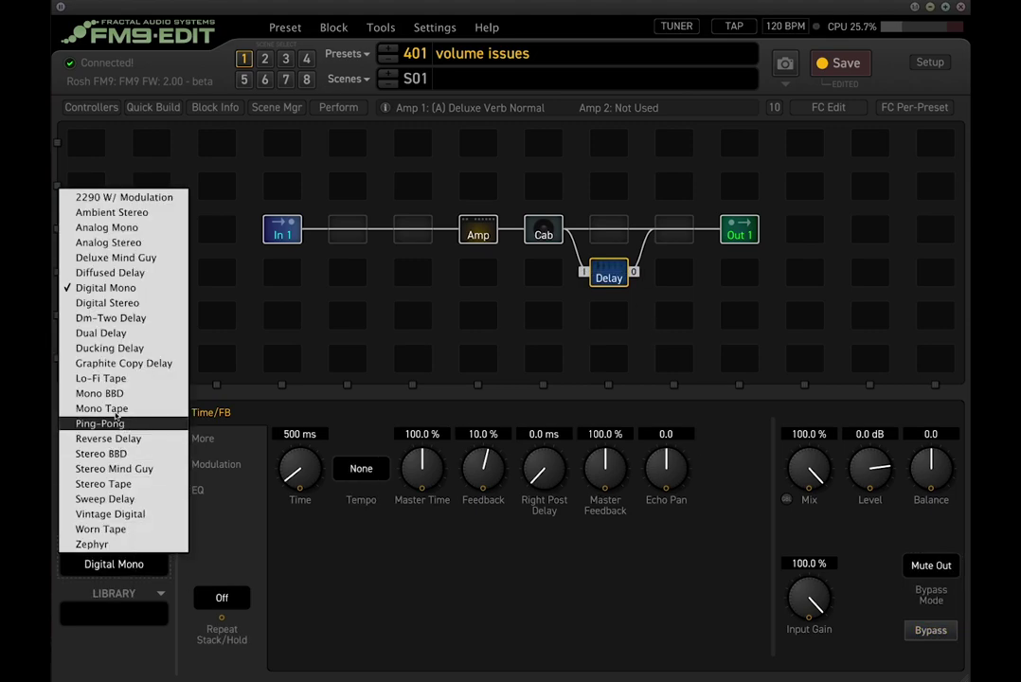
left_click(114, 332)
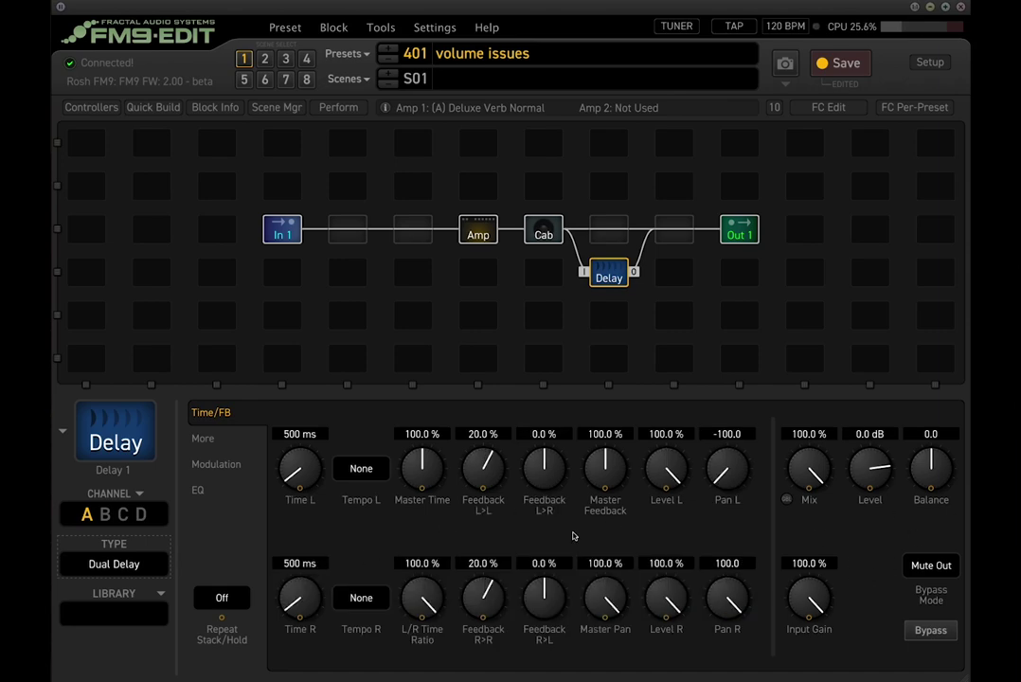
double_click(312, 563)
type("375")
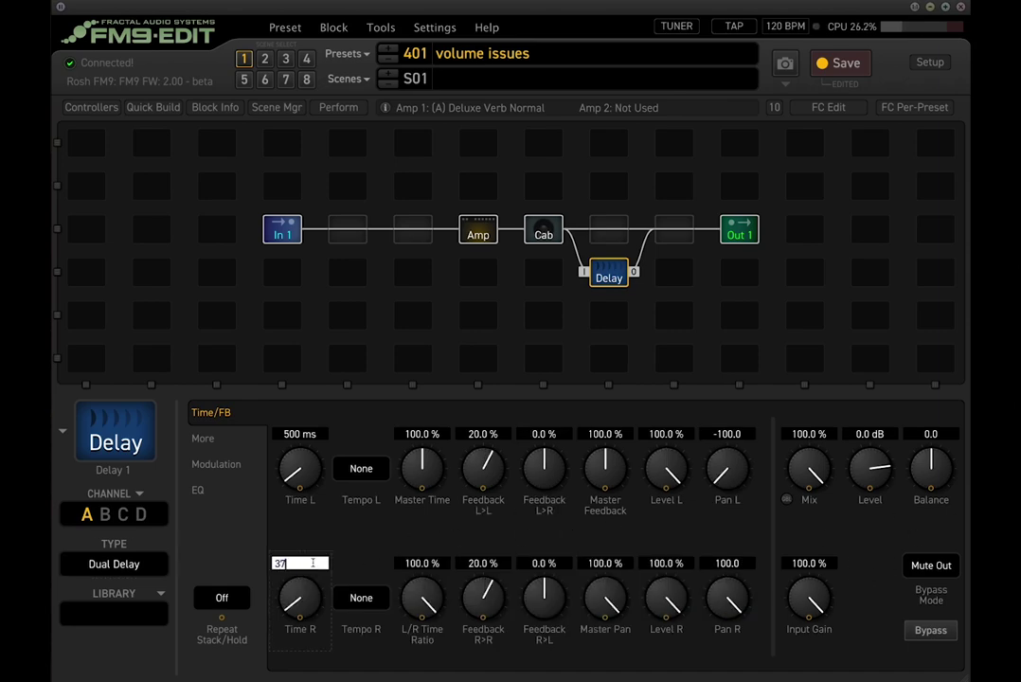
key("Return")
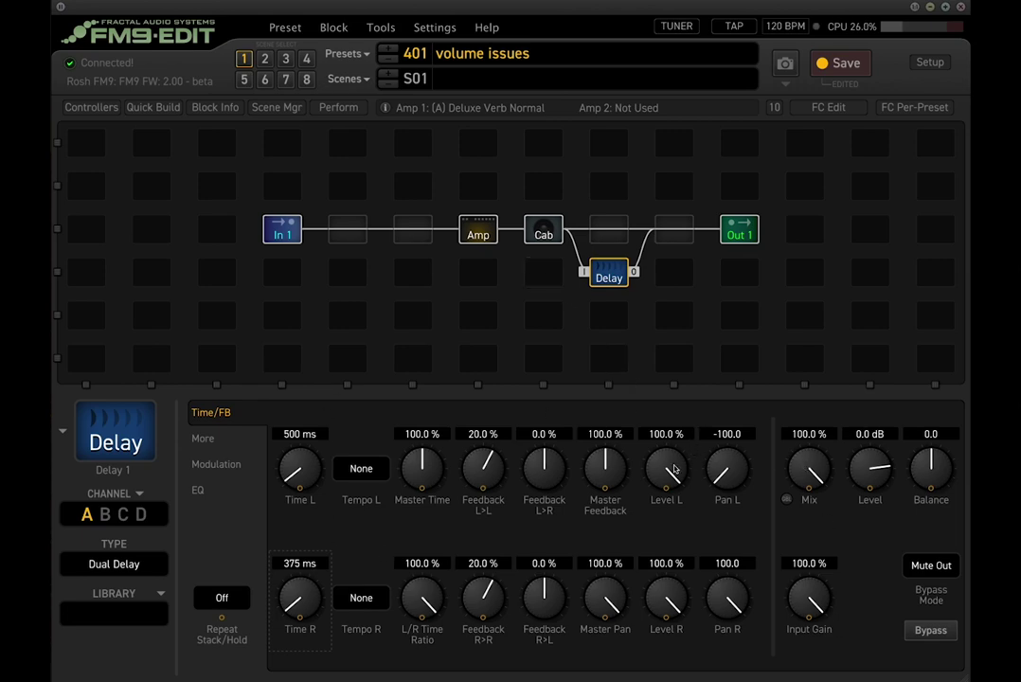
Vary Delay 1's Level down and up to hear its effect on the repeats, and return it to 0 dB.
left_click(944, 574)
left_click(877, 539)
left_click_drag(800, 448, 813, 474)
left_click_drag(871, 450, 868, 502)
scroll(869, 502, "down", 5)
scroll(869, 504, "down", 4)
left_click_drag(868, 505, 868, 379)
left_click(871, 435)
type("0")
key("Return")
Bypass Delay 1 and set its Bypass Mode to Mute In.
key("b")
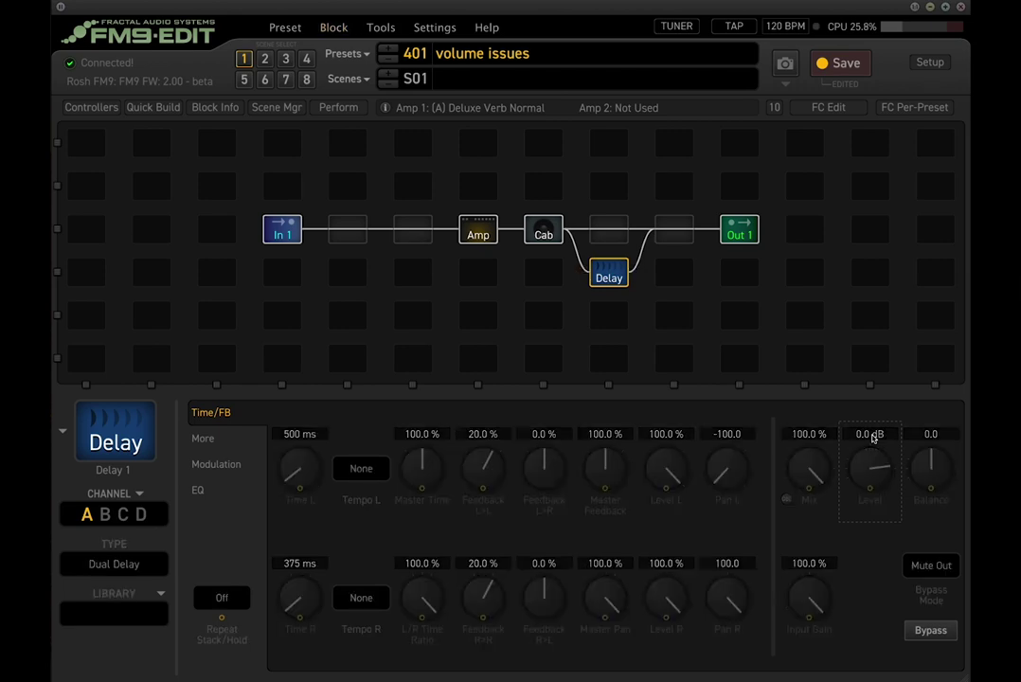
left_click(949, 568)
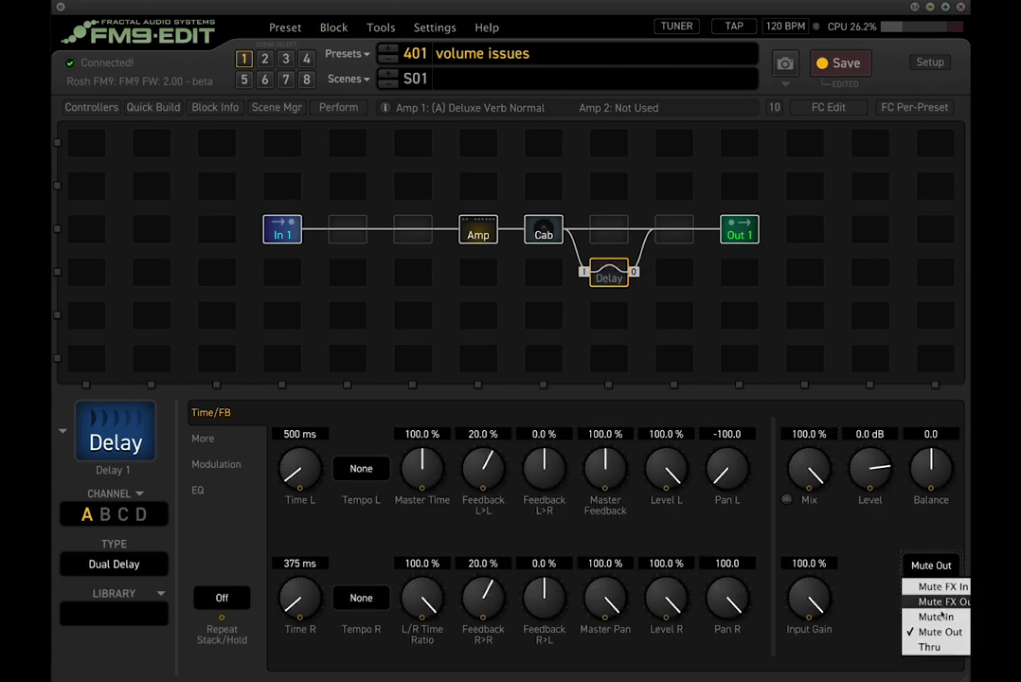
left_click(934, 615)
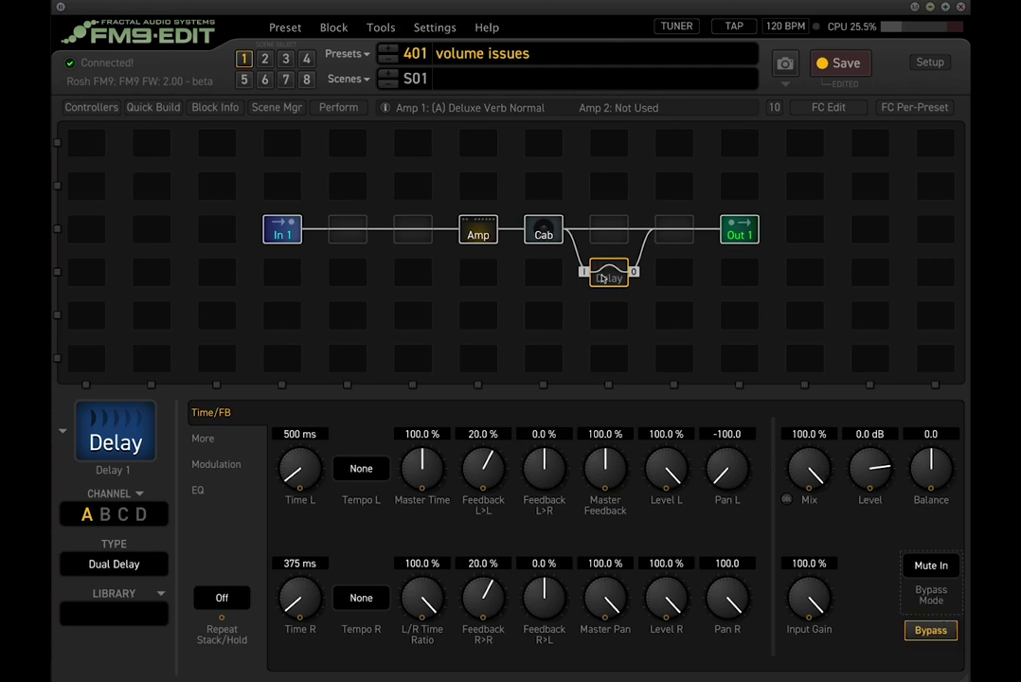
Engage Delay 1, bypass it and engage it again to test the spillover in parallel.
key("b")
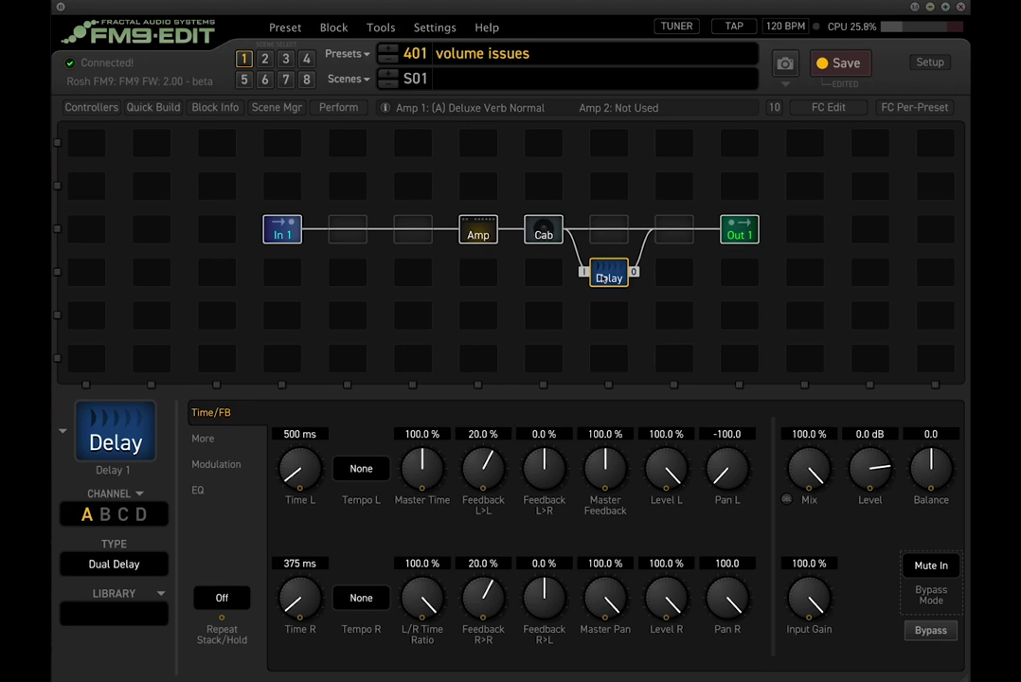
left_click(602, 276, "ctrl")
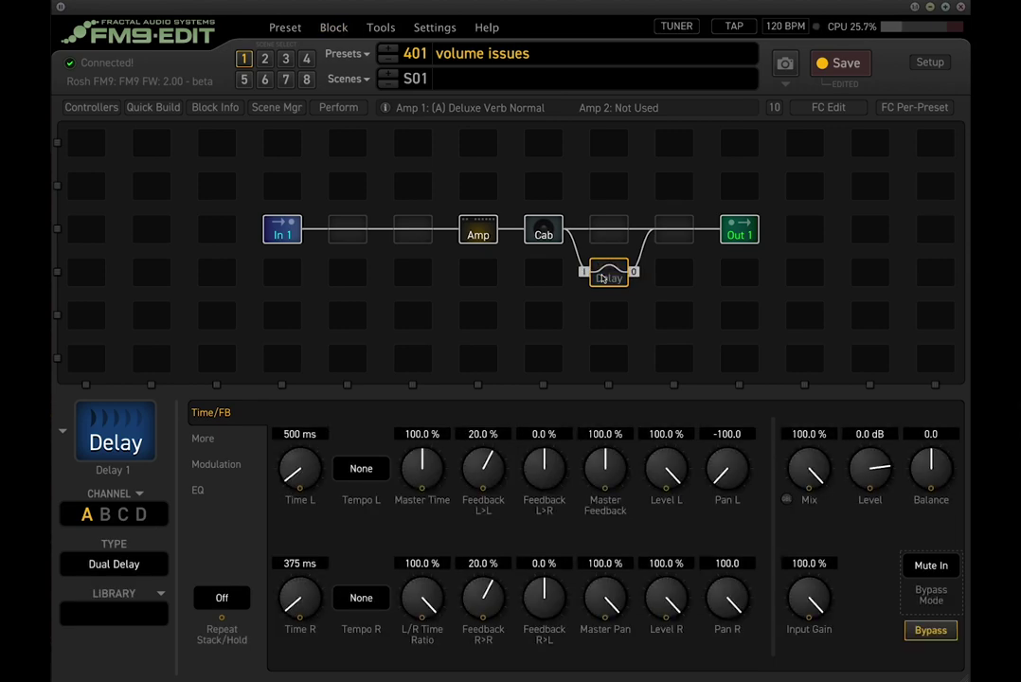
left_click(601, 277, "ctrl")
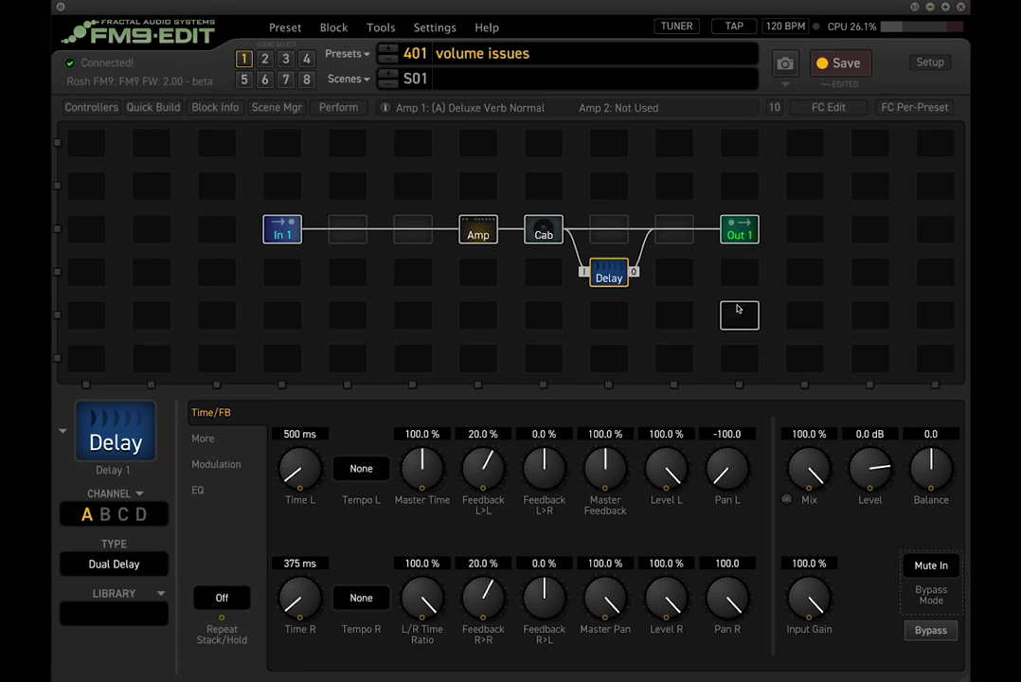
Review the available Bypass Mode options for Delay 1, keeping the current selection.
left_click(934, 570)
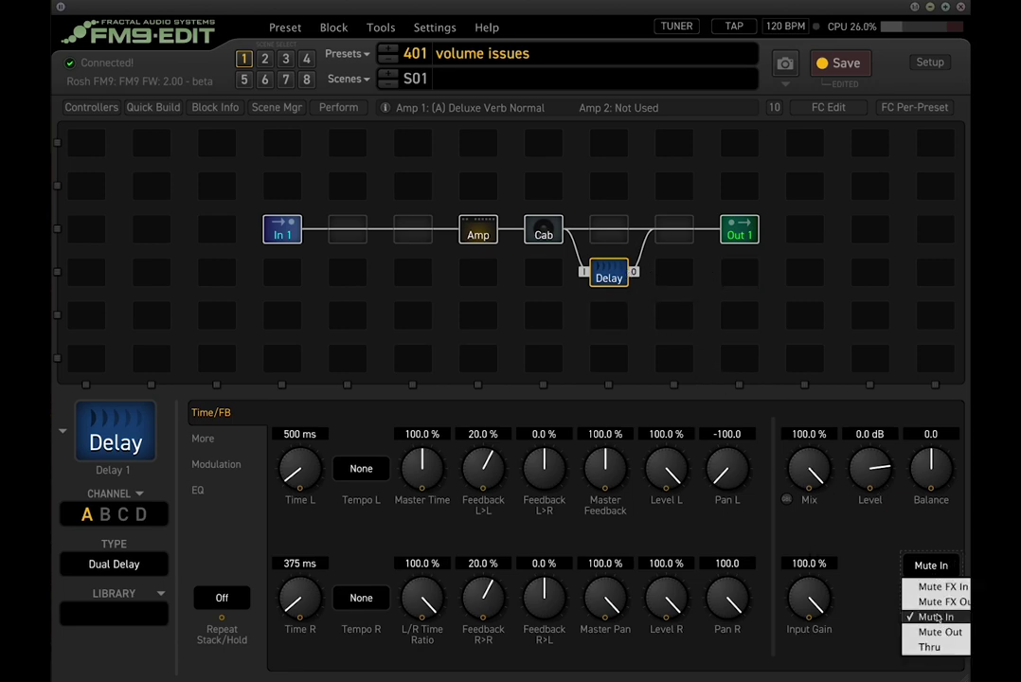
left_click(864, 537)
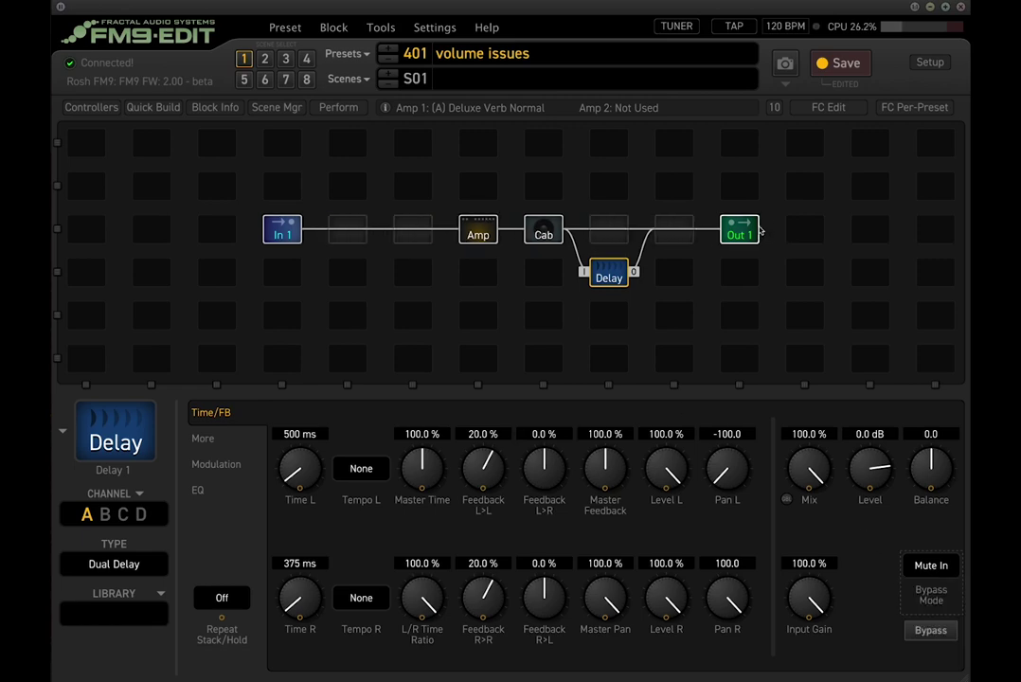
left_click(931, 565)
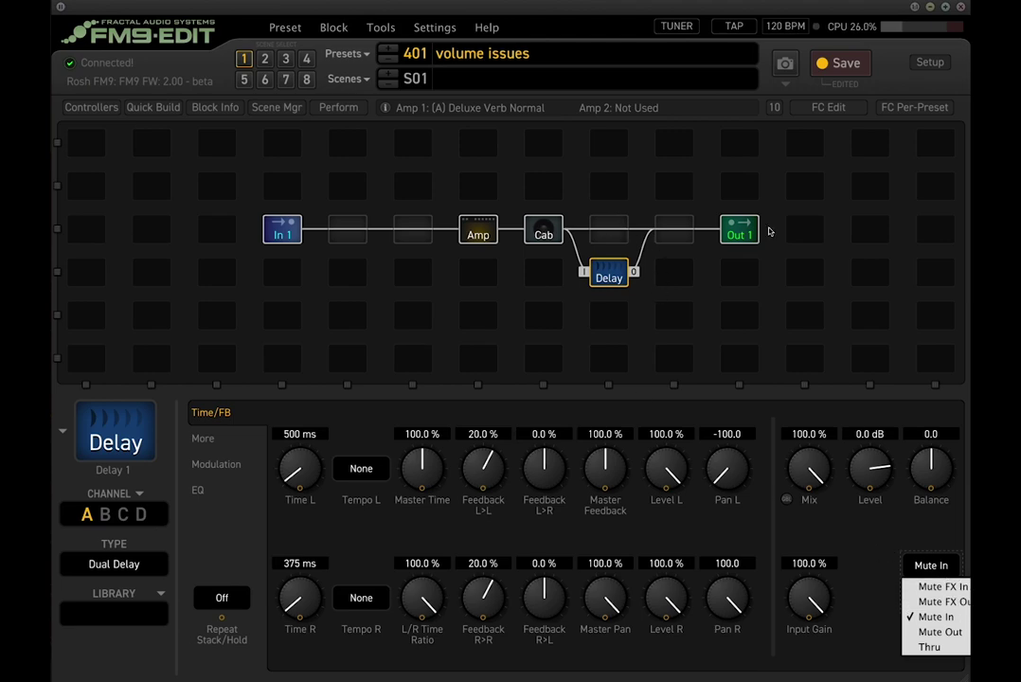
left_click(846, 535)
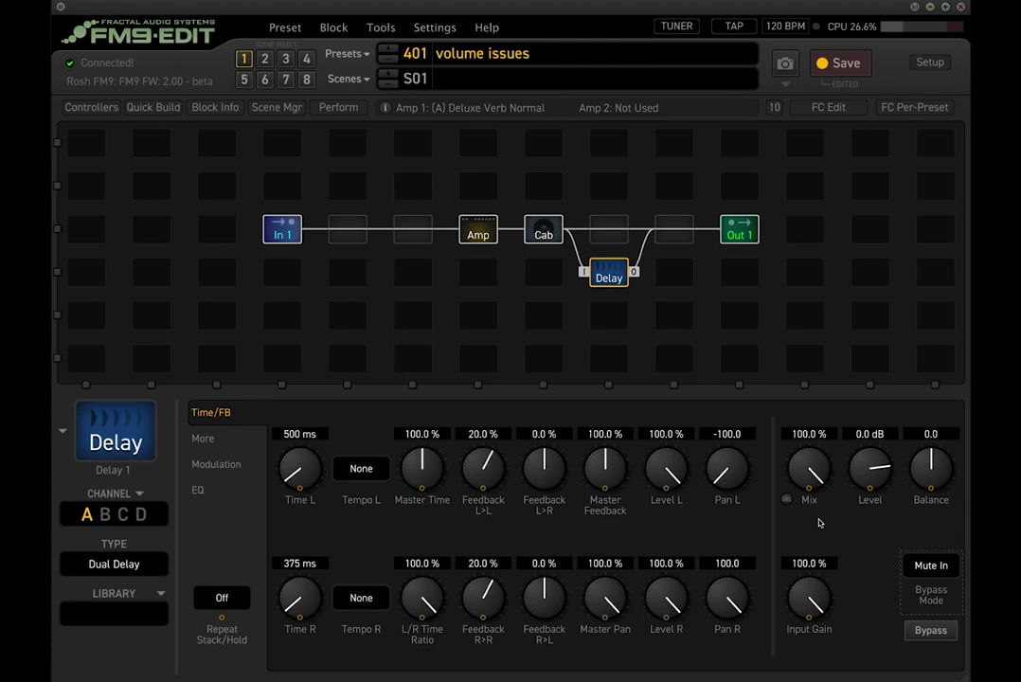
Delete the parallel Delay block from the grid and save the preset.
left_click_drag(533, 230, 609, 263)
left_click(609, 266)
key("Delete")
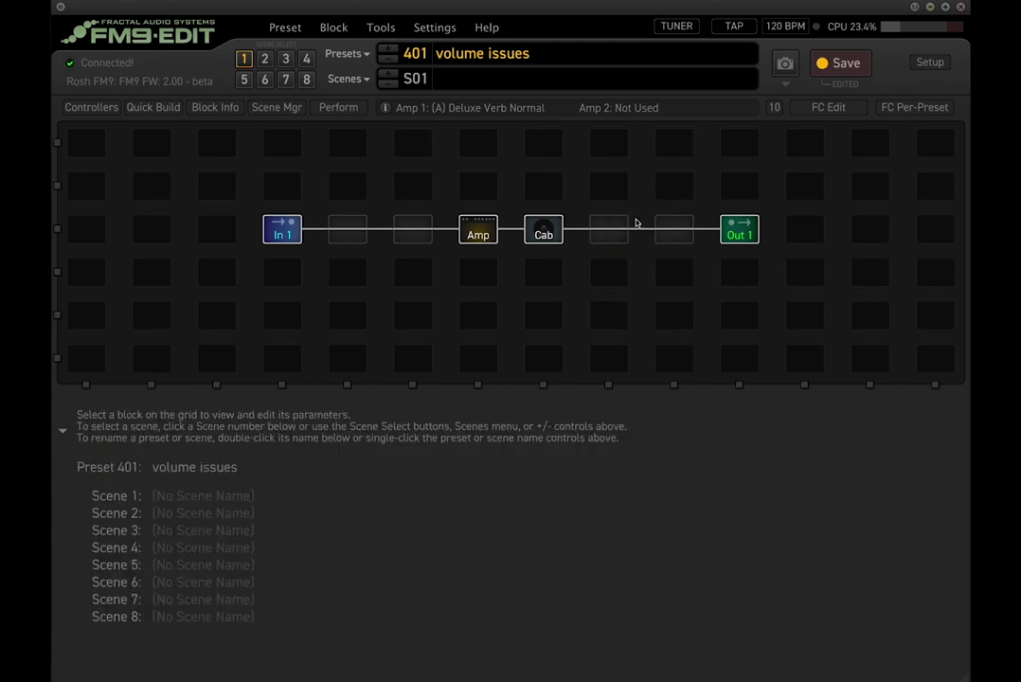
left_click(840, 63)
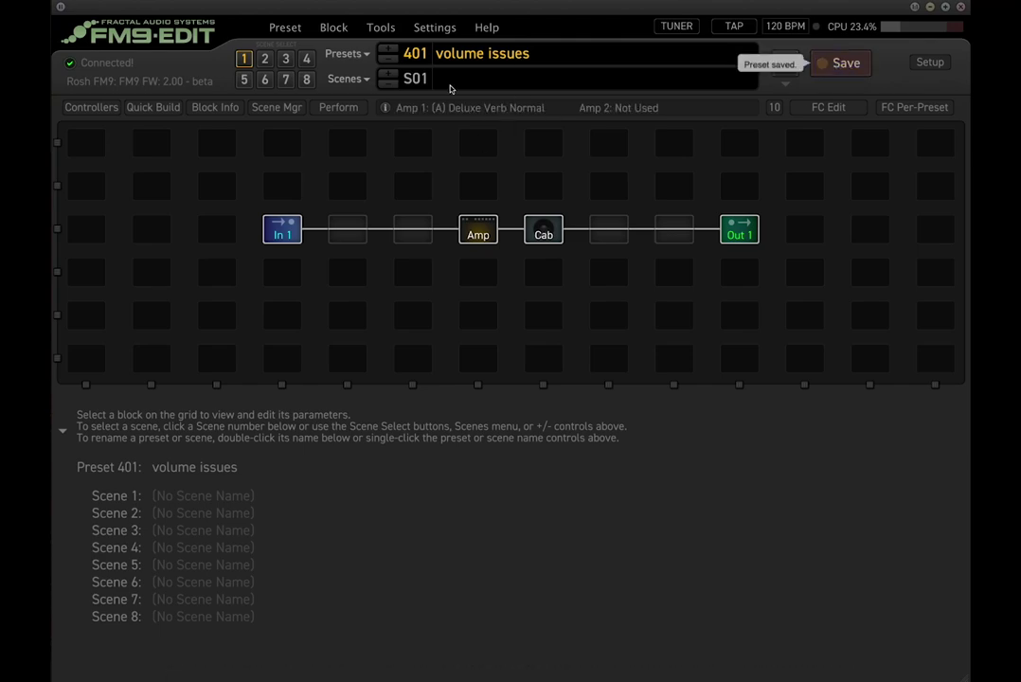
Open the Scene Manager and name scene 1 "Intro".
left_click(348, 78)
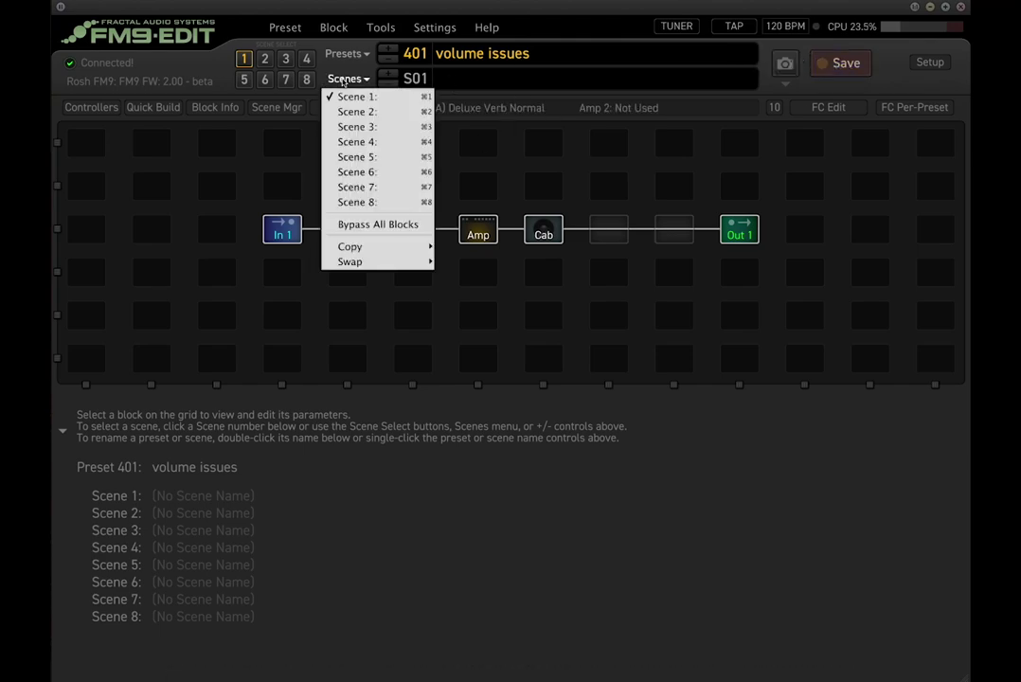
left_click(270, 112)
left_click(270, 112)
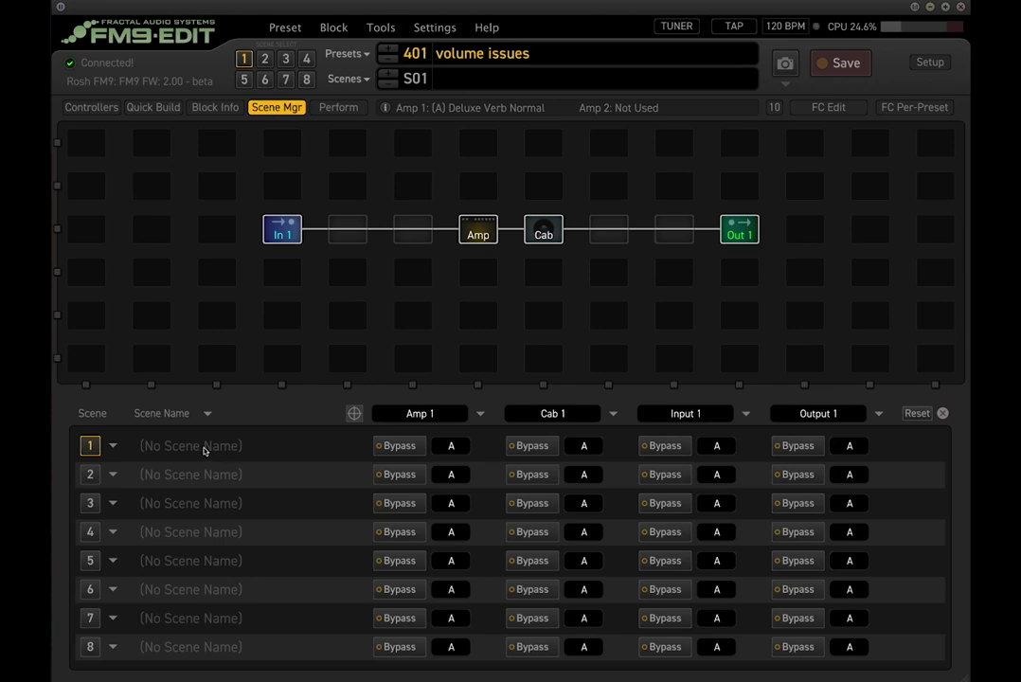
left_click(202, 447)
type("Intro")
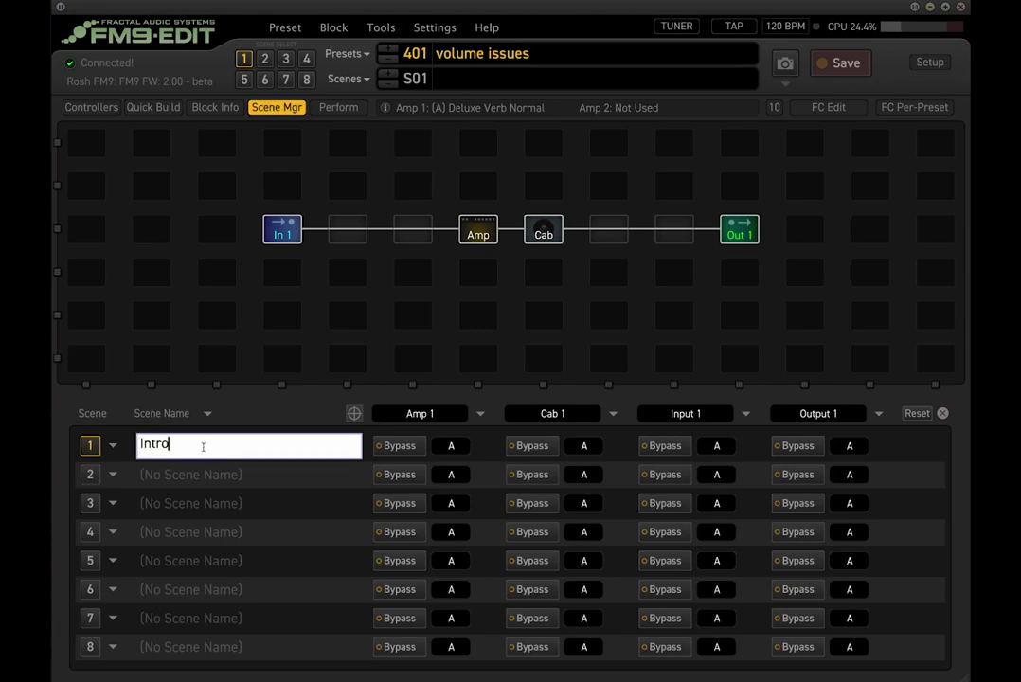
key("Escape")
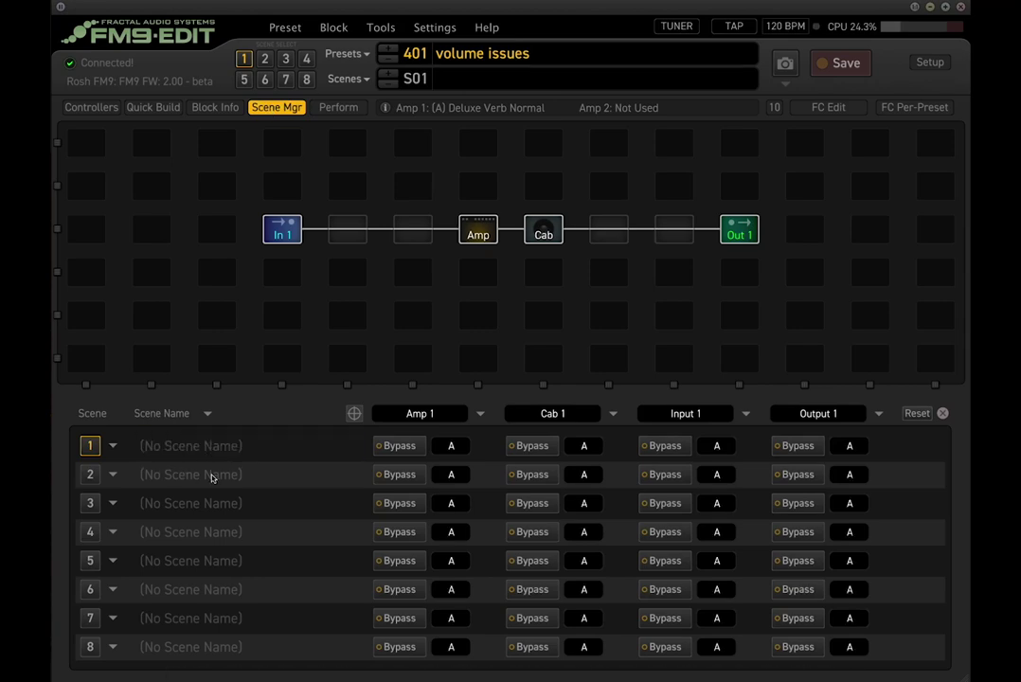
Name scene 2 "Verse" and scene 3 "Chorus".
left_click(211, 475)
type("Verse")
key("Return")
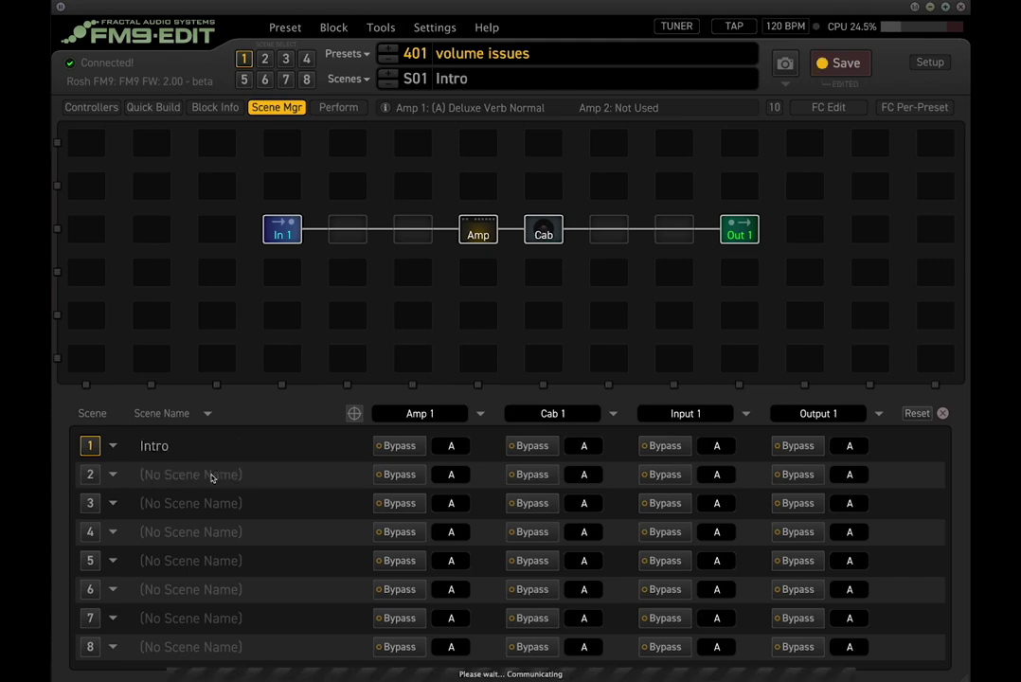
left_click(196, 505)
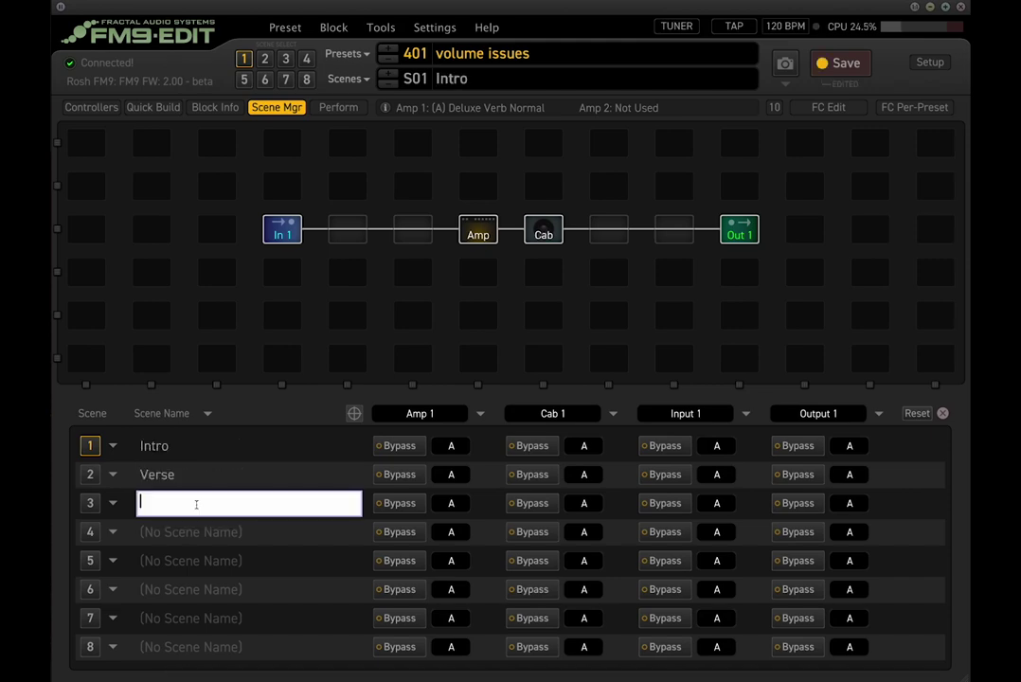
type("Chorus")
key("Return")
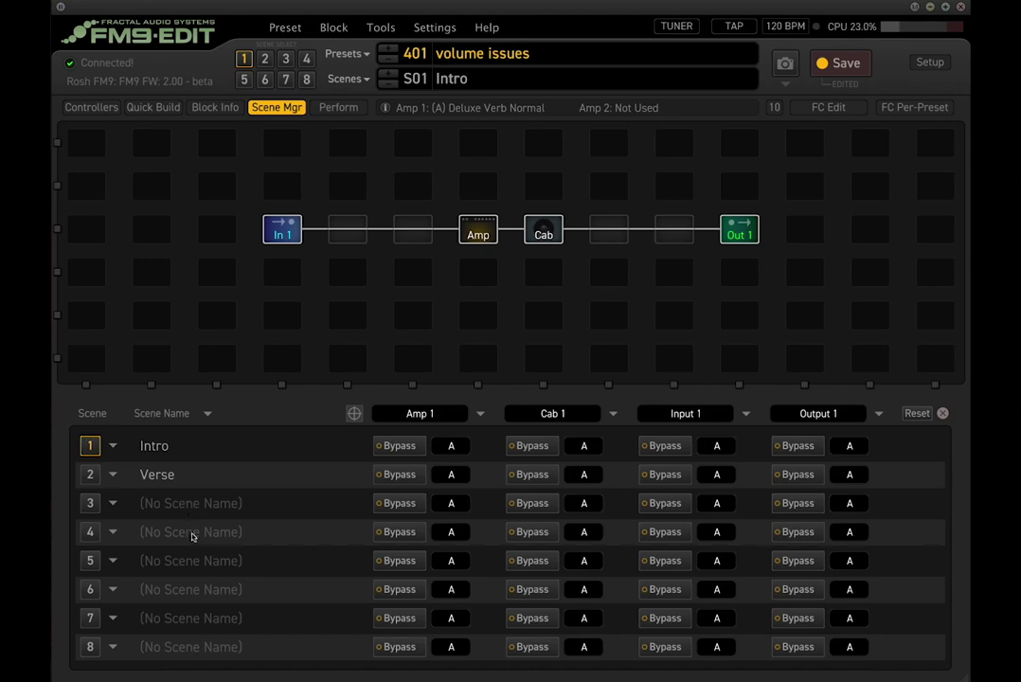
Name scene 4 "Bridge" in the Scene Manager.
left_click(192, 533)
type("Bridge")
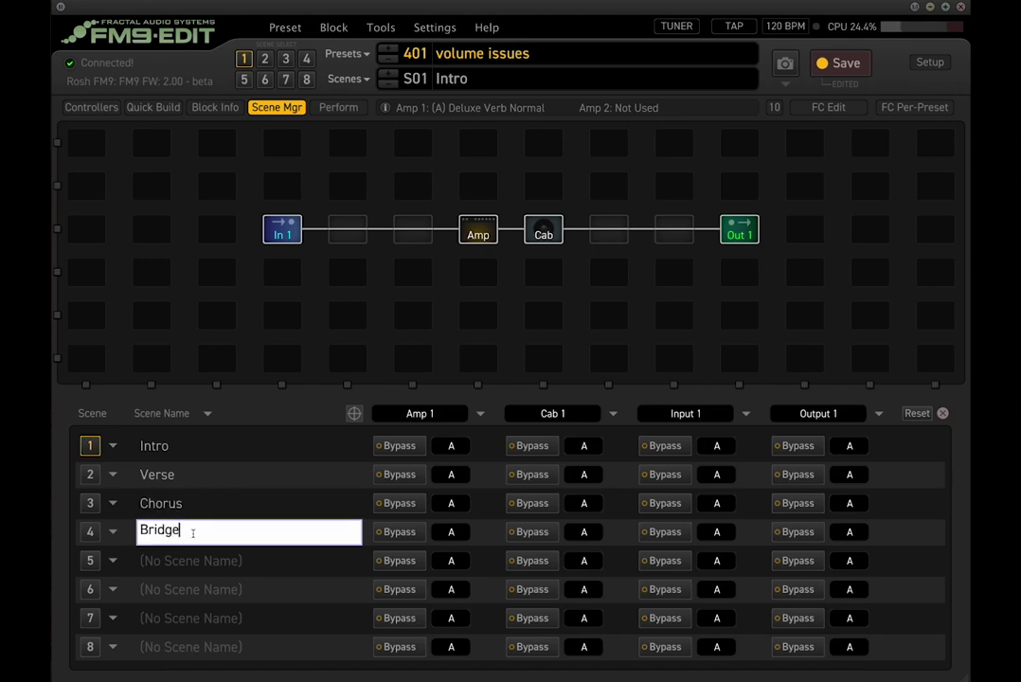
key("Return")
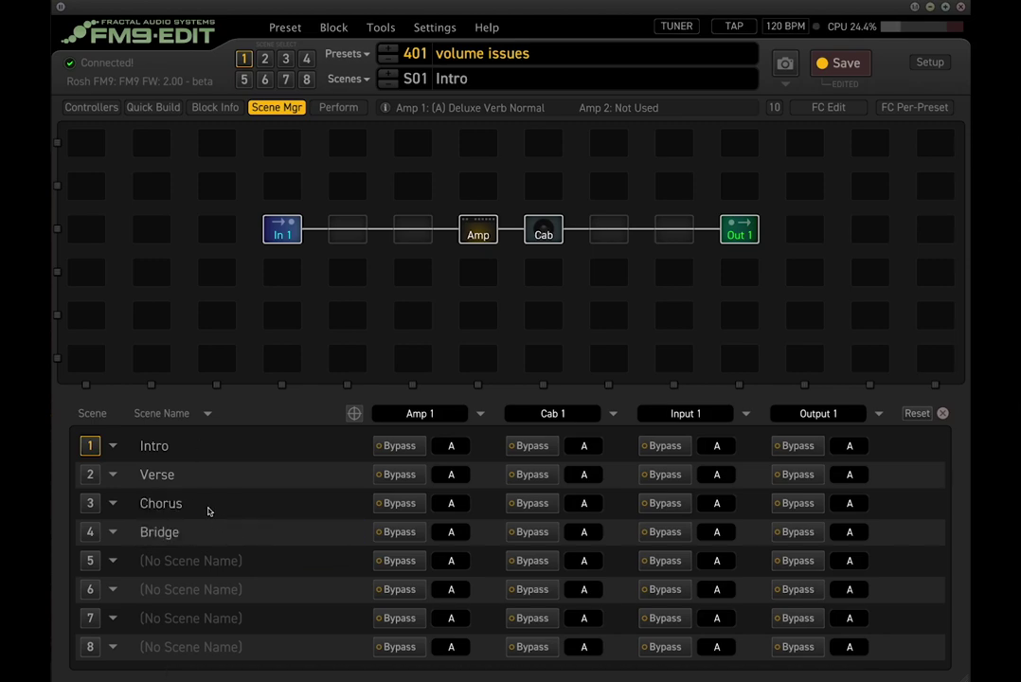
Rename scene 1 as "Intro (Normal)" and scene 2 as "Verse (Quieter)".
left_click(219, 447)
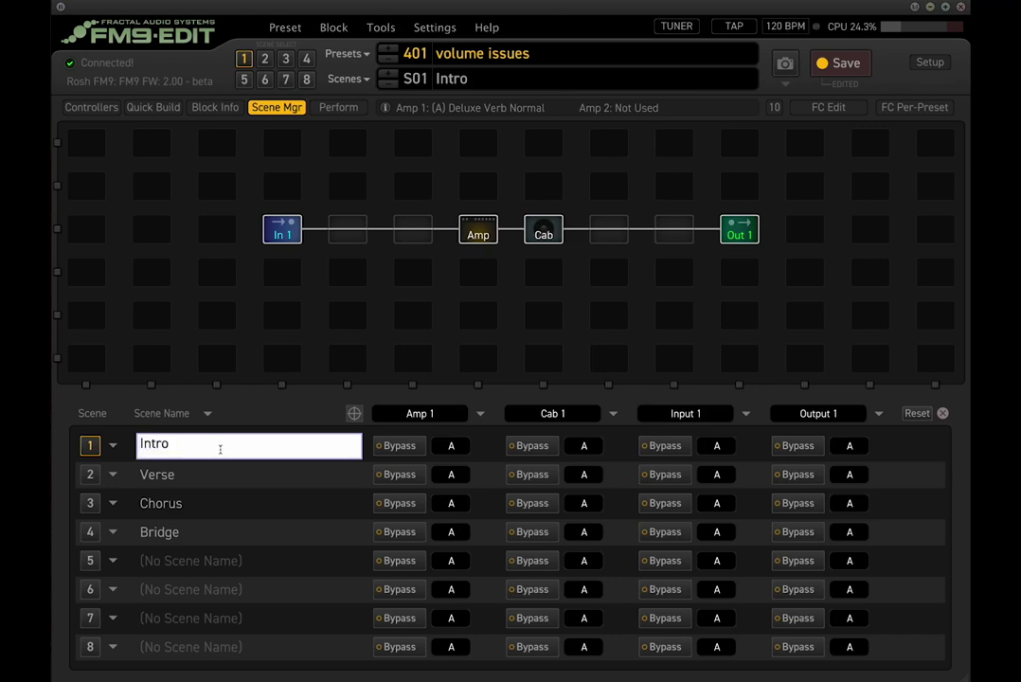
type("(Normal")
key("Return")
left_click(221, 474)
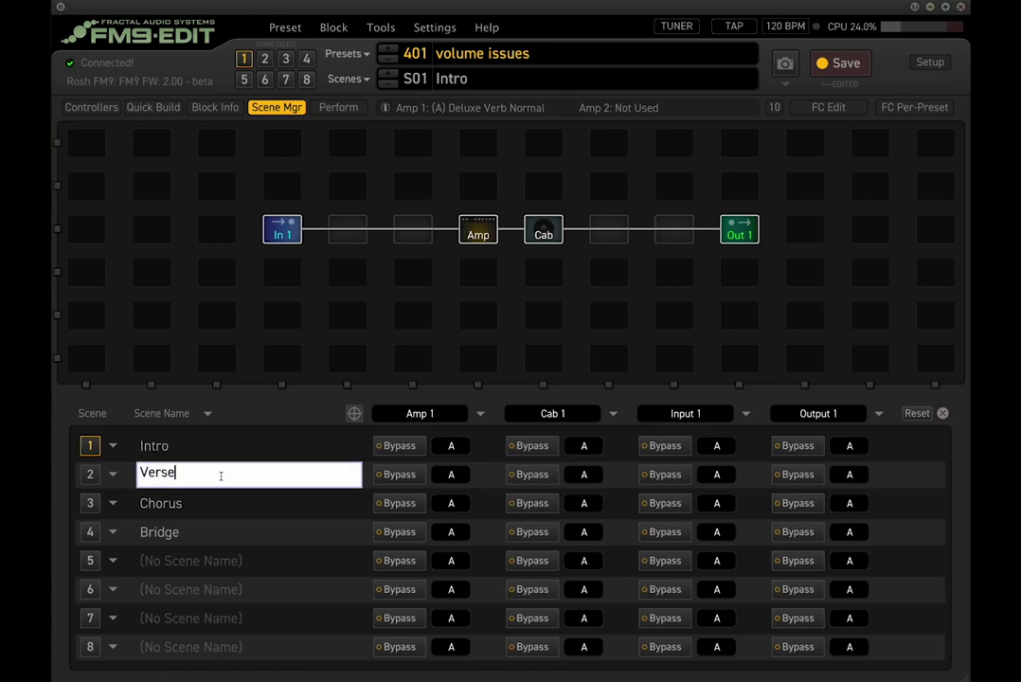
type("(Quieter")
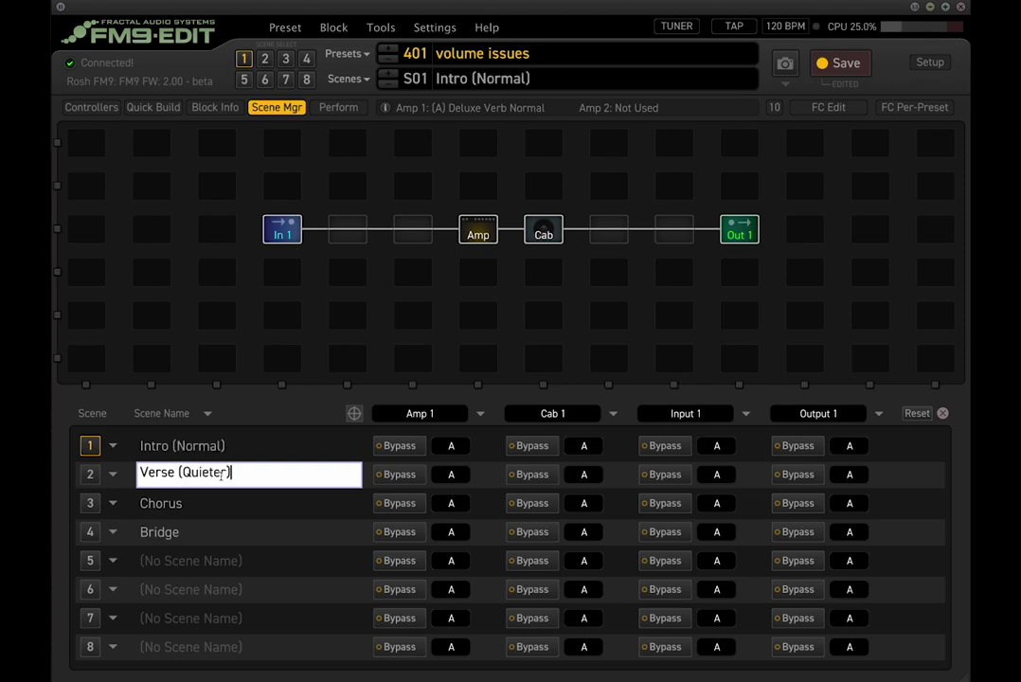
key("Return")
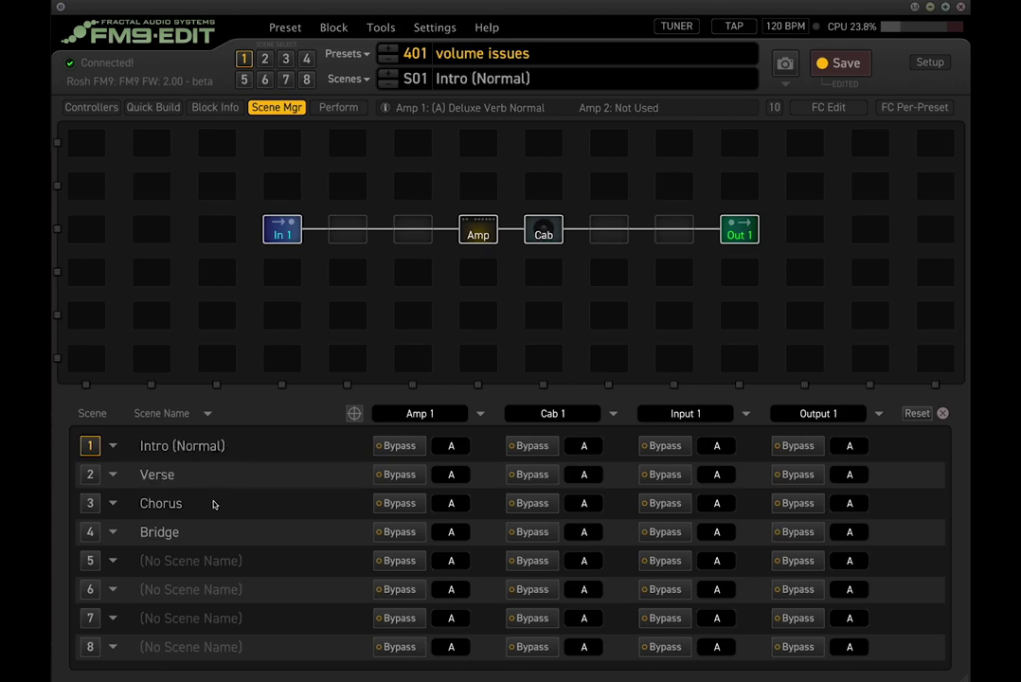
Rename scene 3 as "Chorus (Louder)" and scene 4 as "Bridge (Normal)".
left_click(216, 503)
type("(")
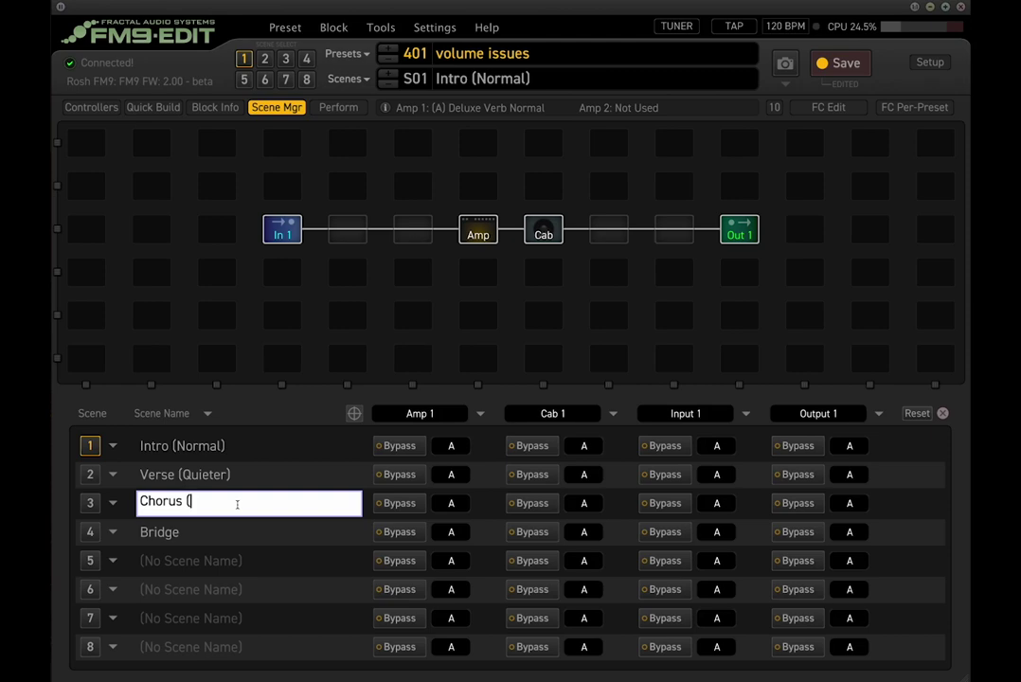
type("Louder)")
key("Return")
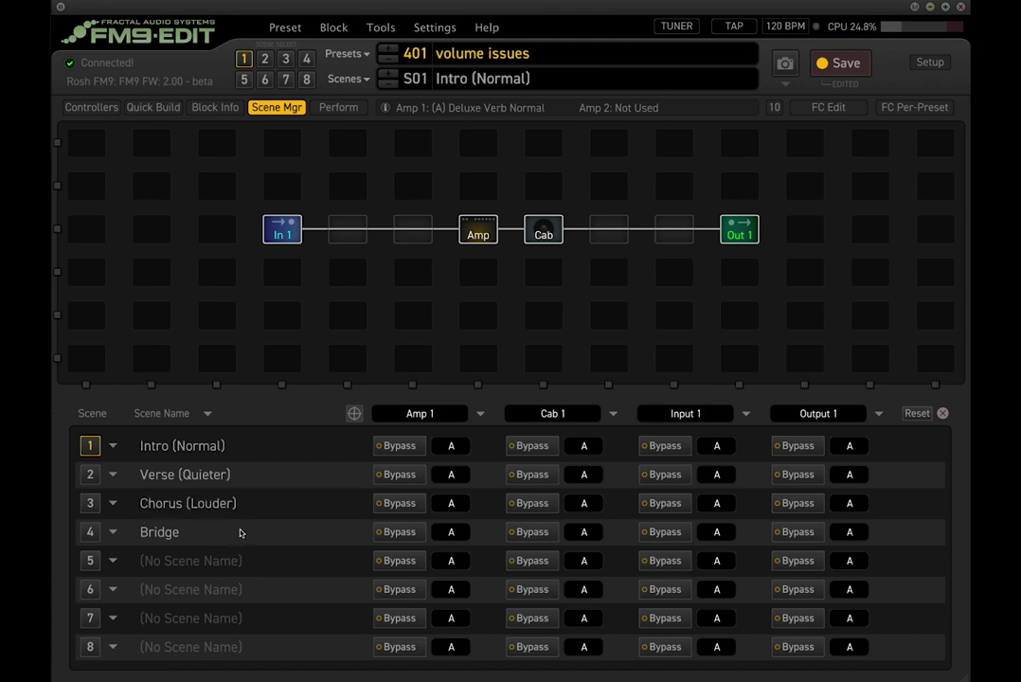
left_click(234, 532)
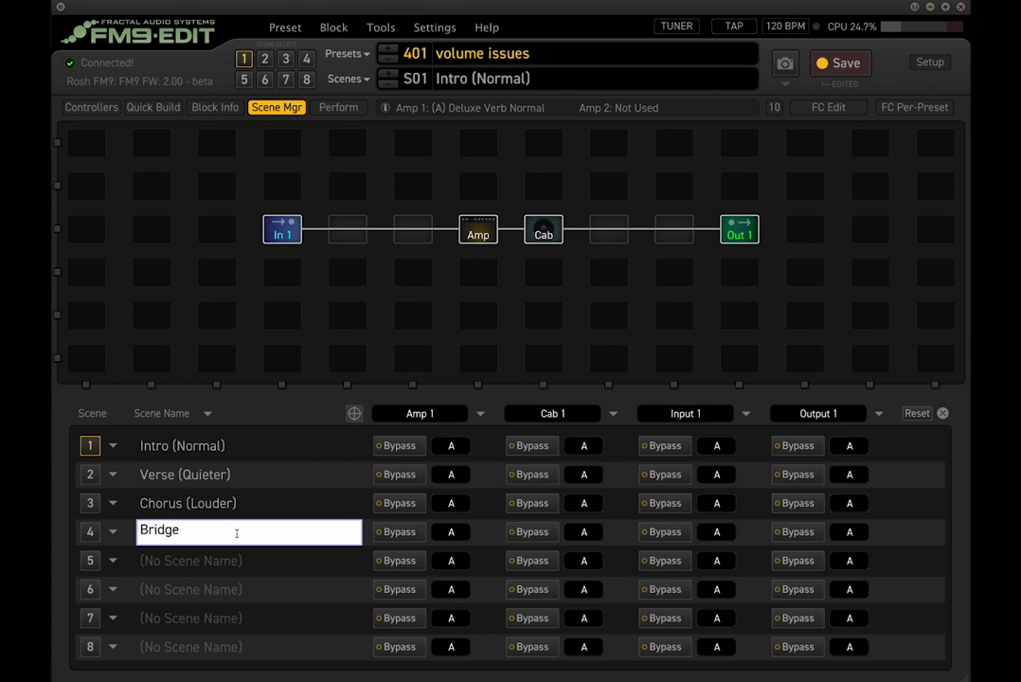
type("(Normal)")
key("Return")
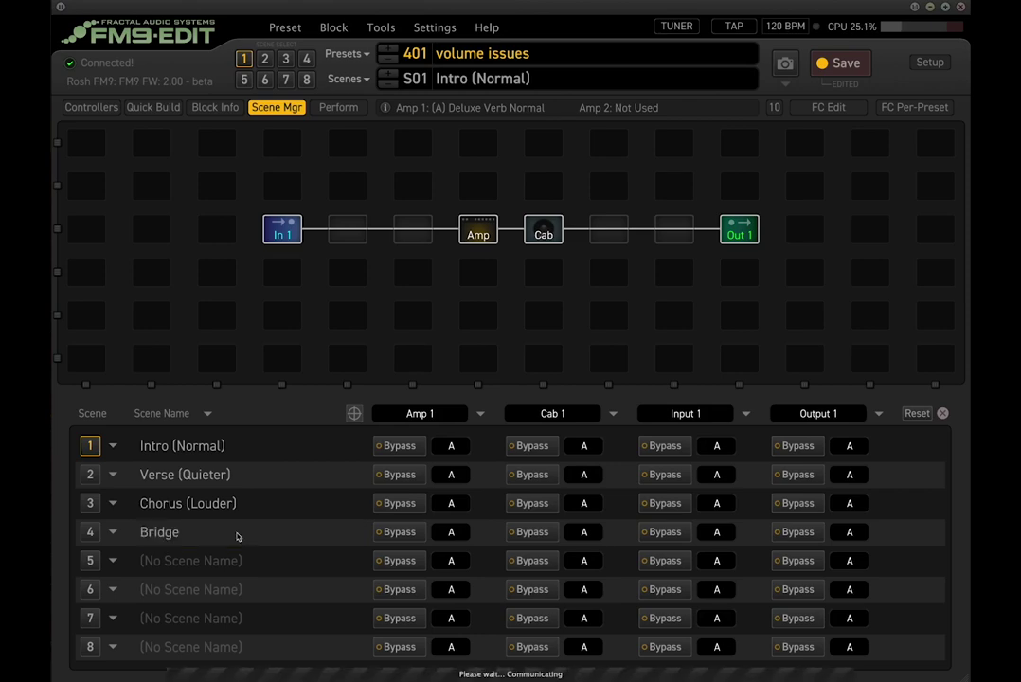
View the Amp block's parameters and check the list of named scenes without switching scene.
left_click(483, 270)
left_click(491, 223)
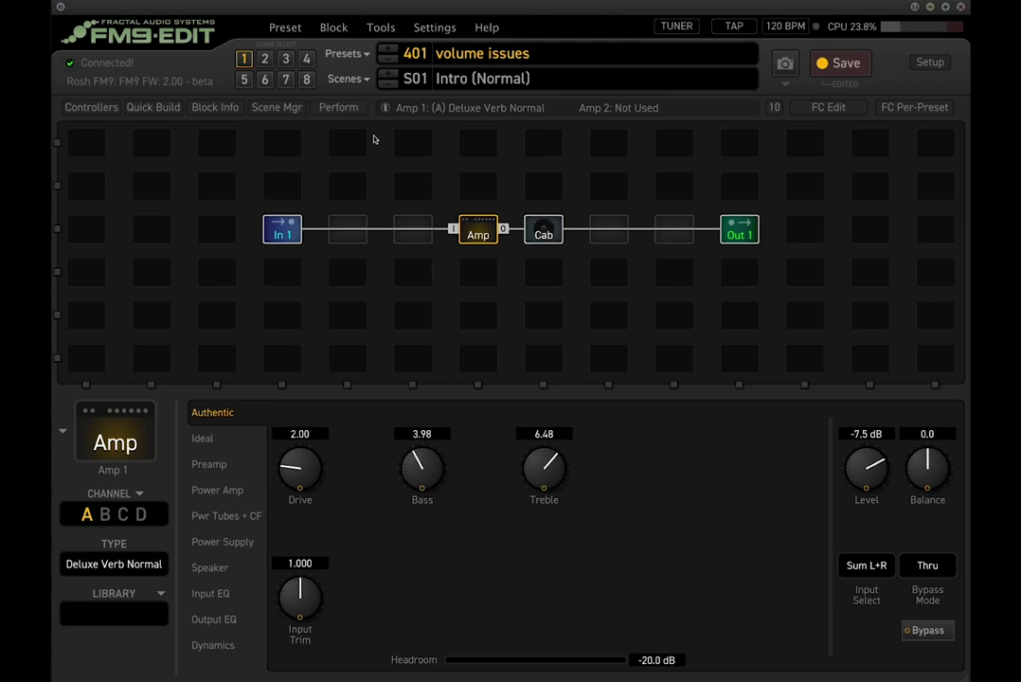
left_click(345, 80)
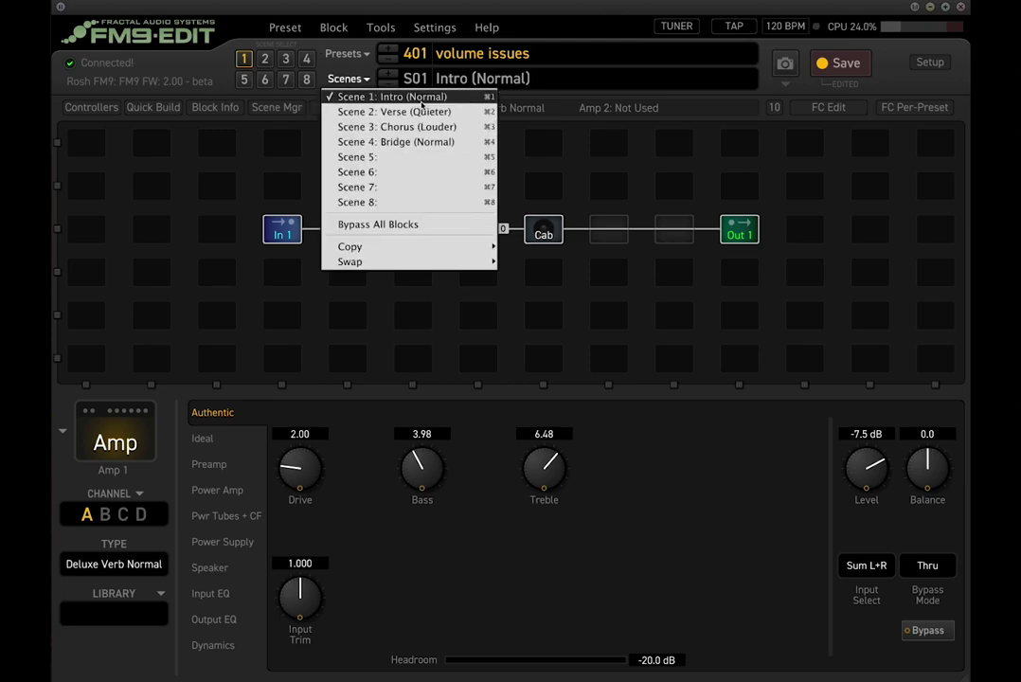
left_click(676, 298)
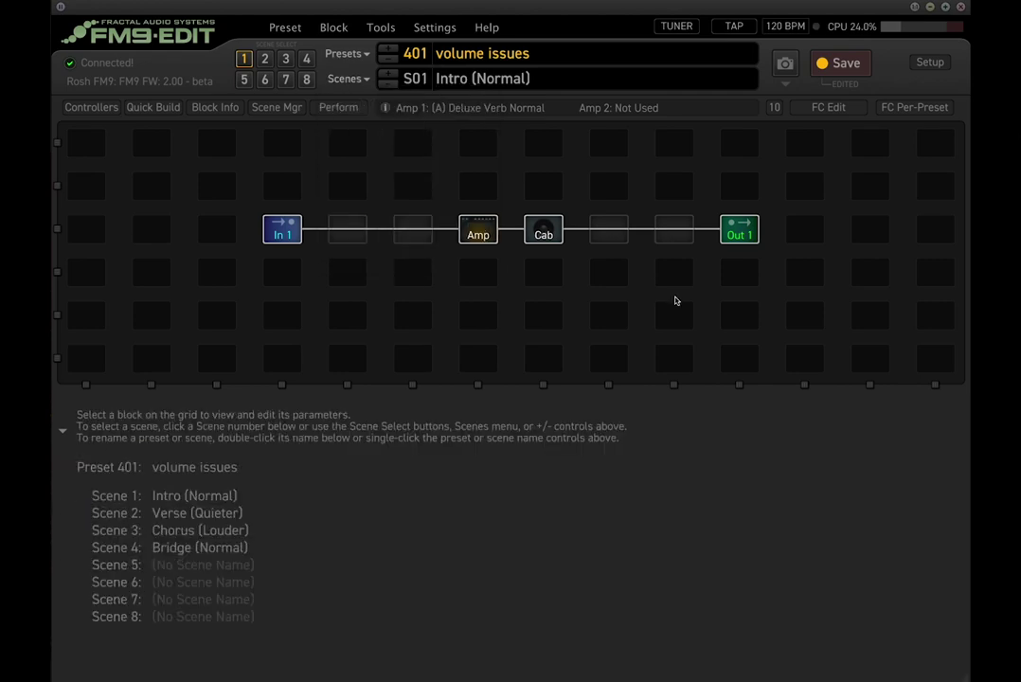
Select the Output 1 block at the end of the signal chain and show its Scene Levels.
left_click(470, 230)
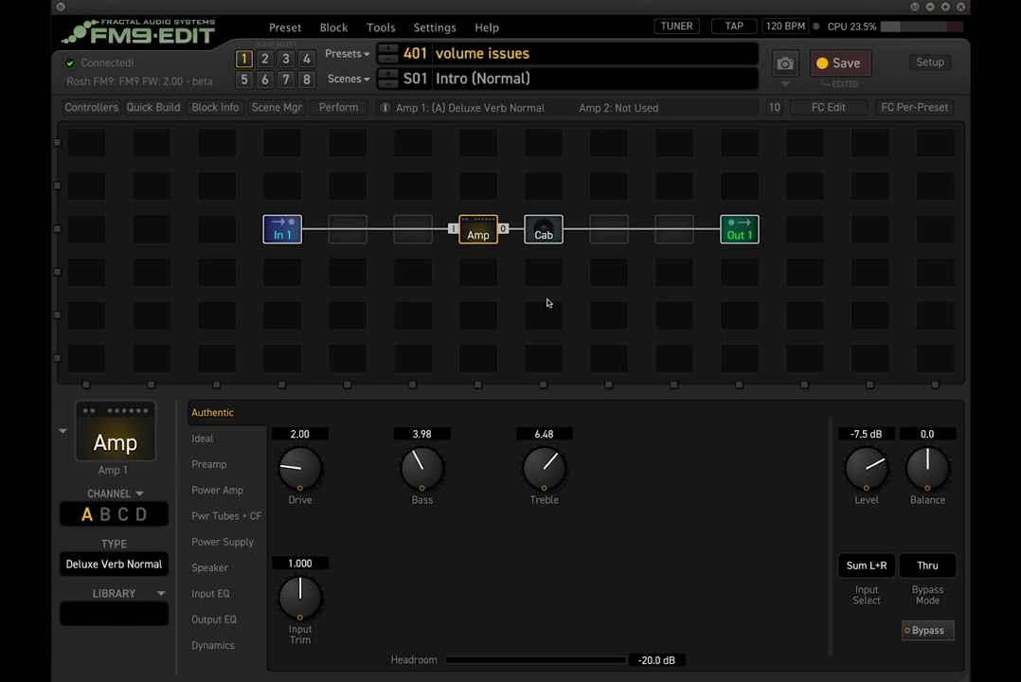
left_click(670, 227)
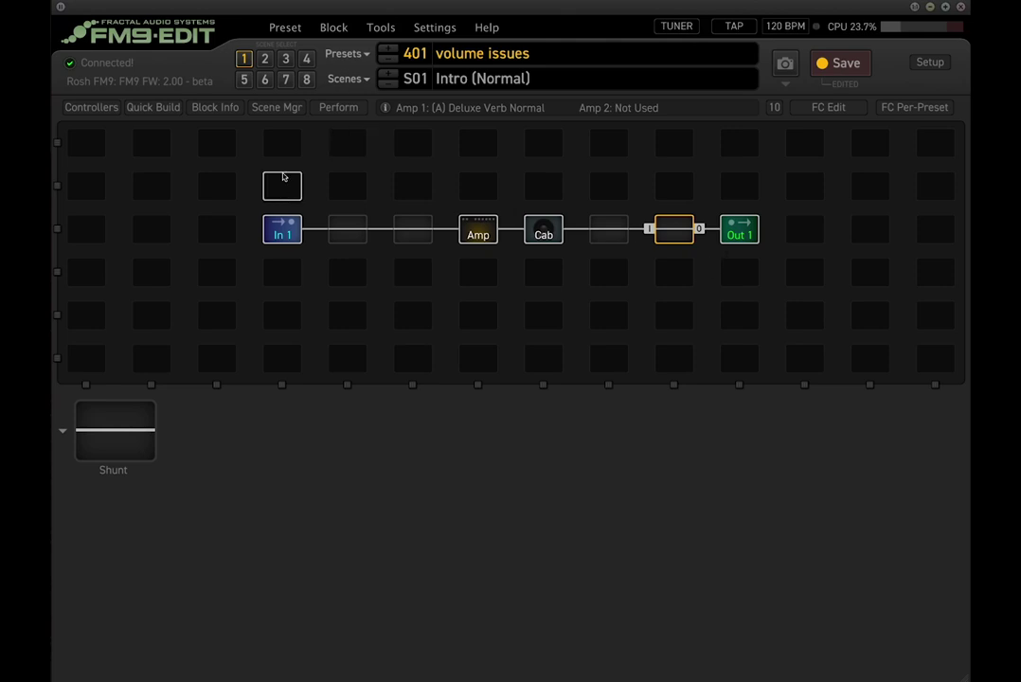
left_click(734, 267)
left_click(750, 239)
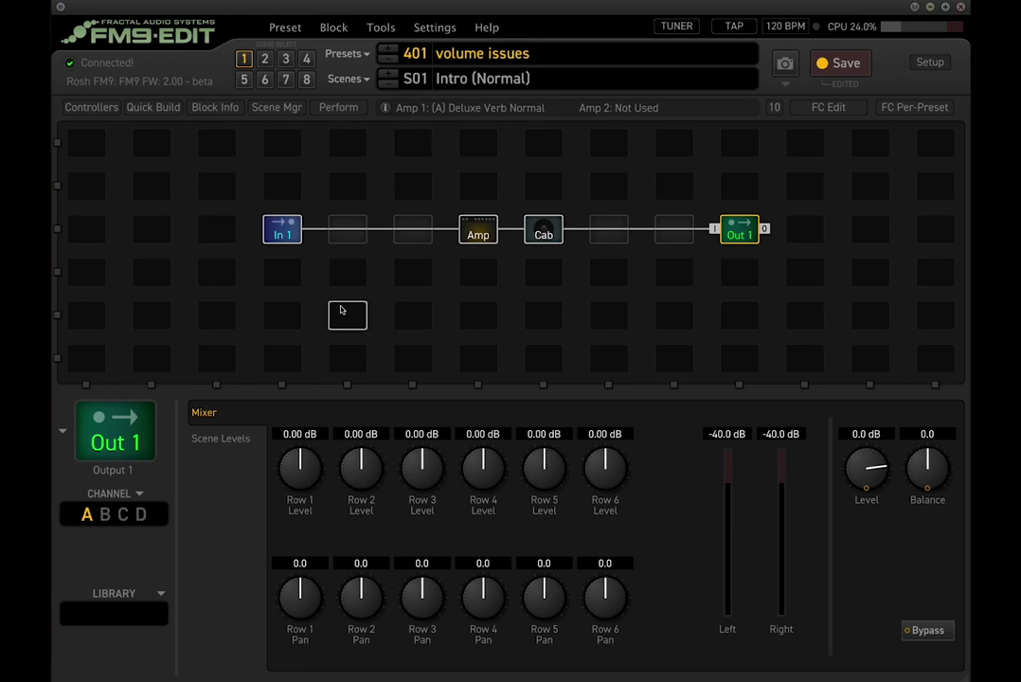
left_click(231, 440)
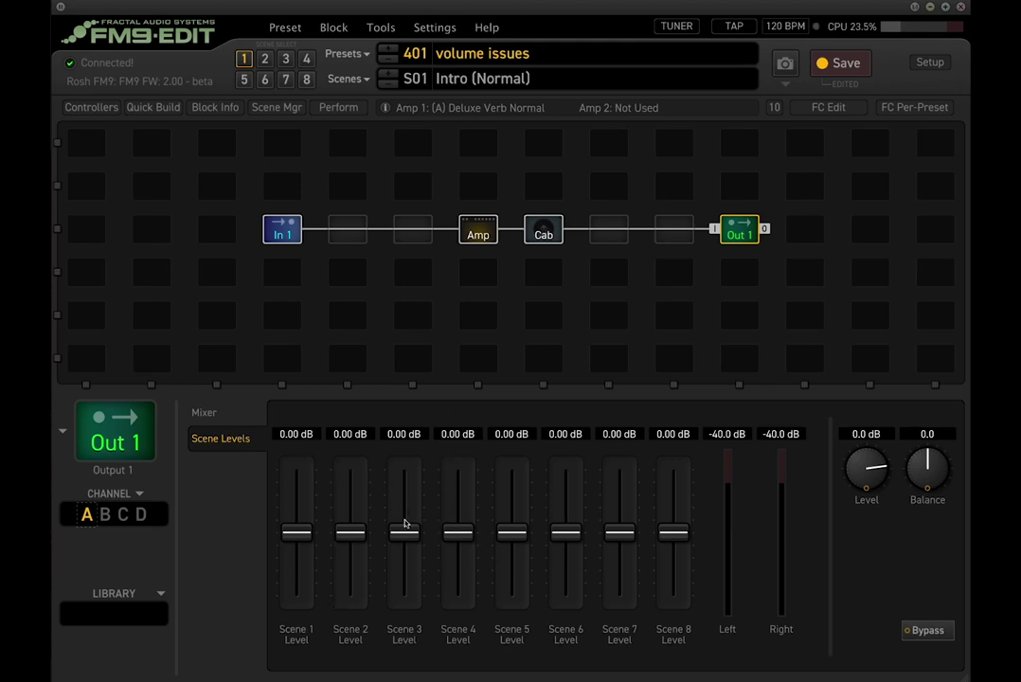
Try lowering the Scene 3 level on Output 1, and reset it to 0 dB.
left_click_drag(412, 535, 421, 583)
double_click(406, 433)
type("0")
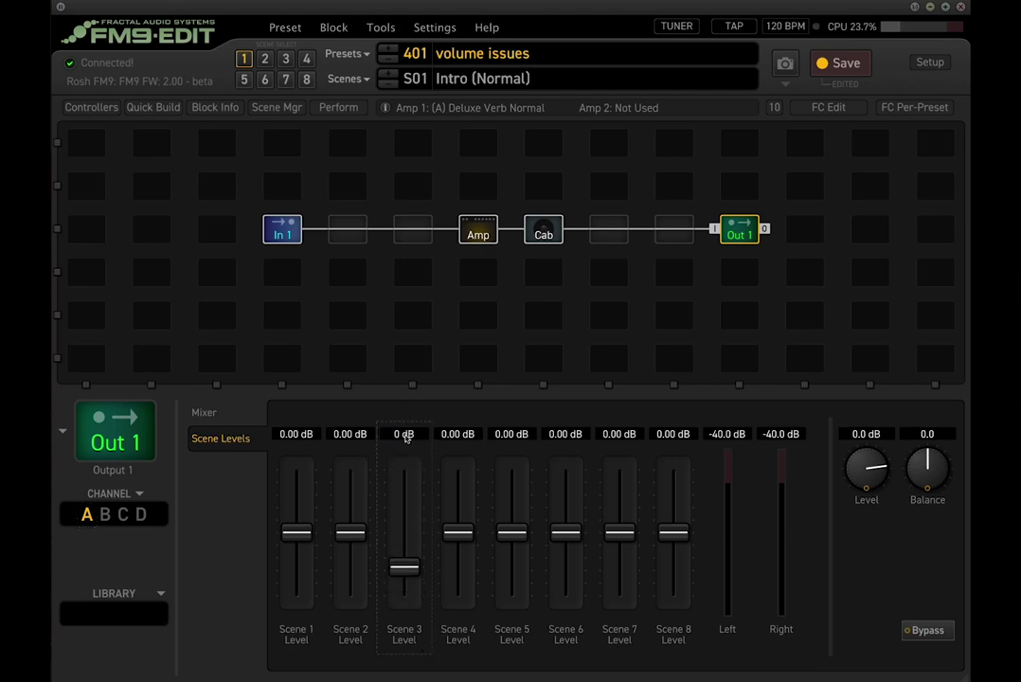
key("Return")
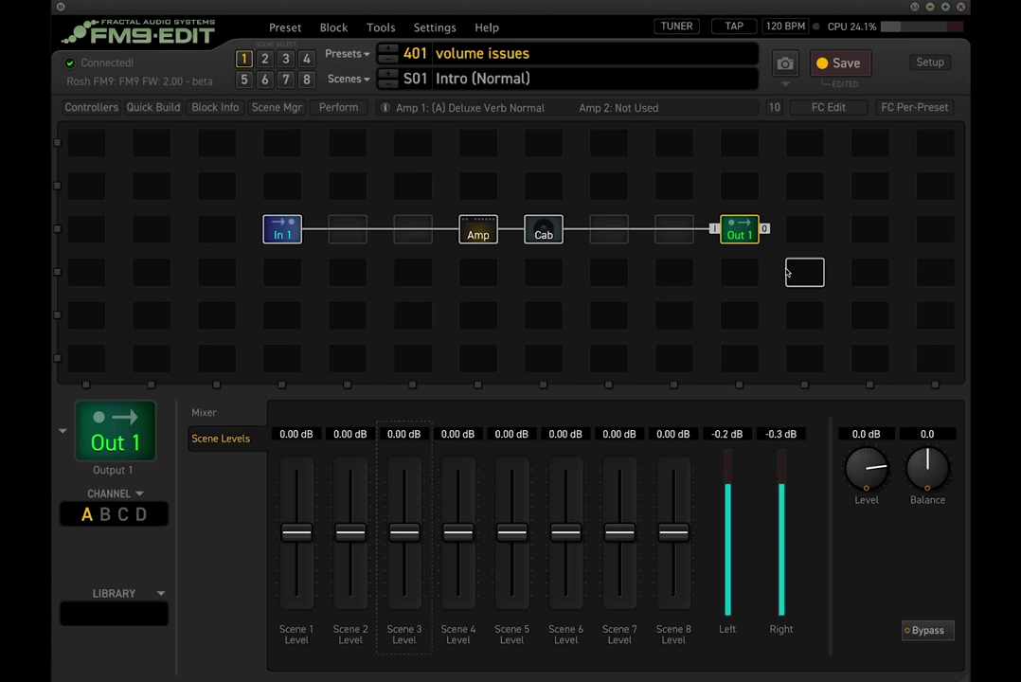
Switch to scene 2, set its output level to -3 dB, and compare it with scene 1.
left_click(264, 58)
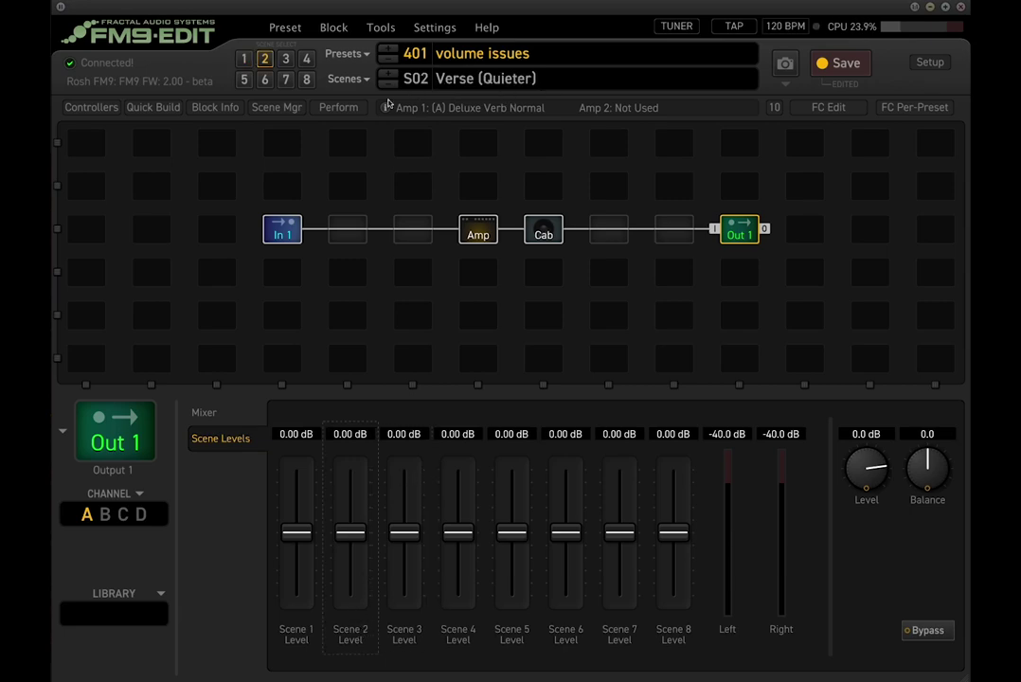
left_click_drag(349, 534, 349, 541)
left_click(349, 433)
type("-3")
key("Return")
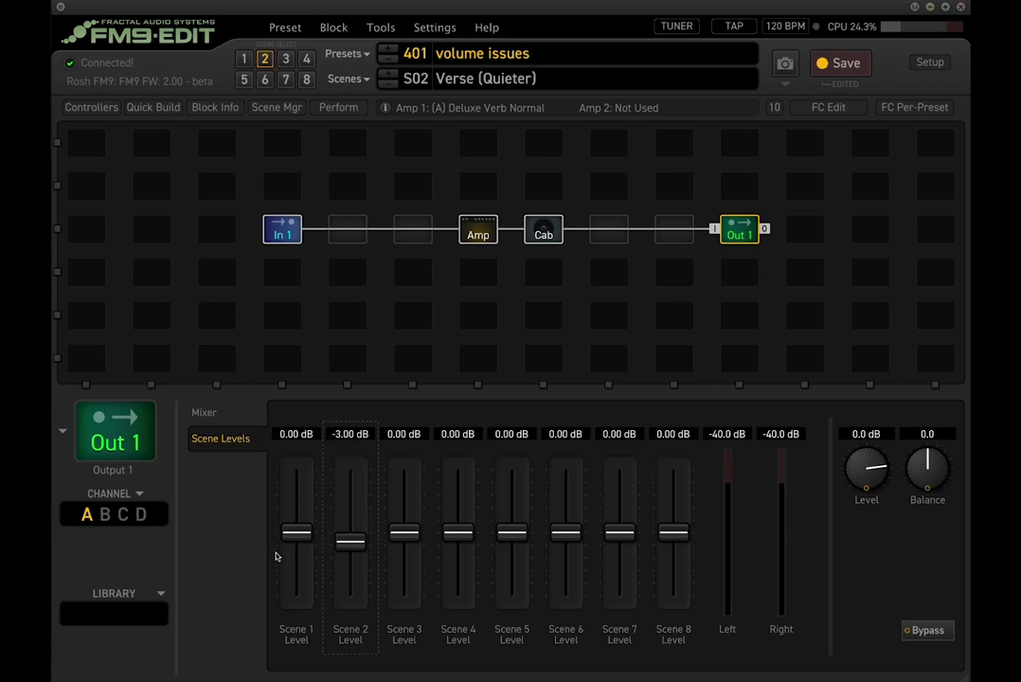
left_click(243, 58)
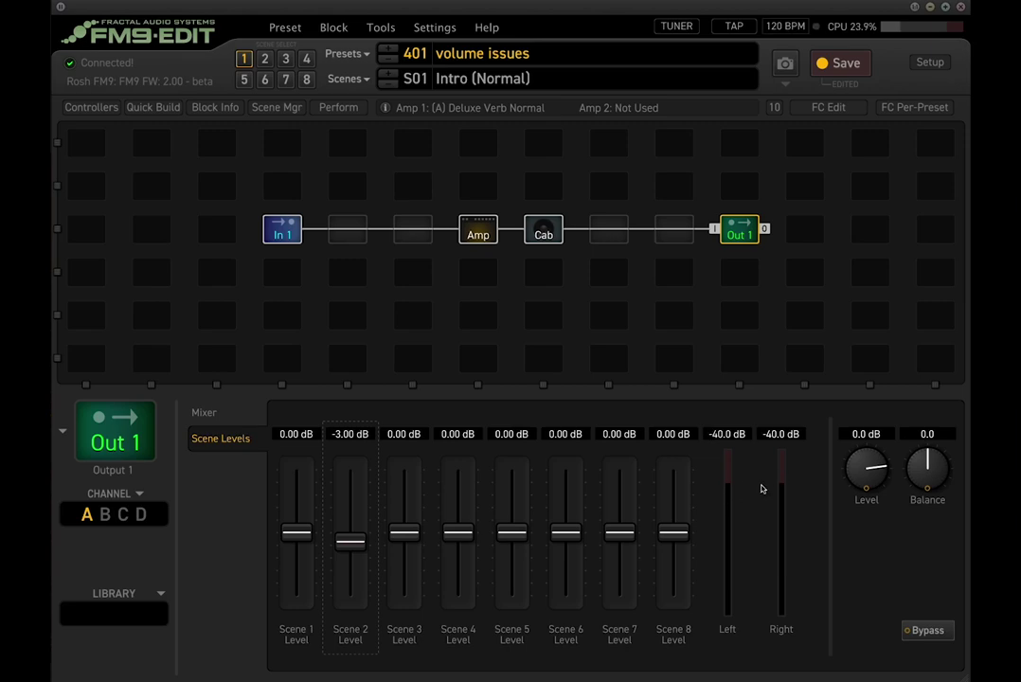
left_click(264, 59)
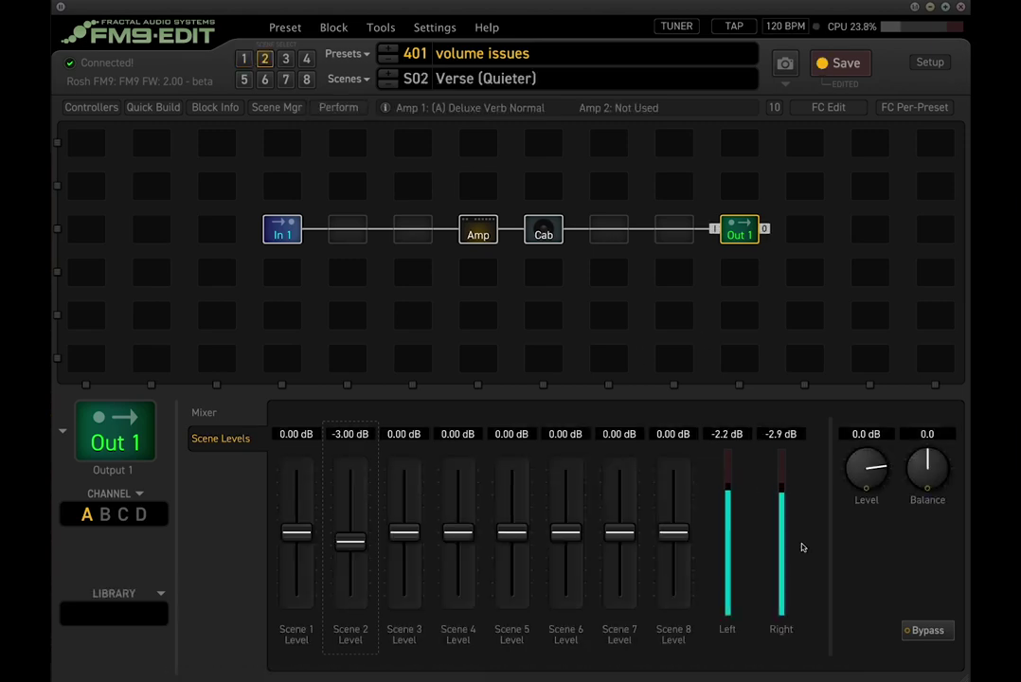
Set the Scene 2 level on Output 1 to -5 dB and recall scene 1 for comparison.
left_click(353, 546)
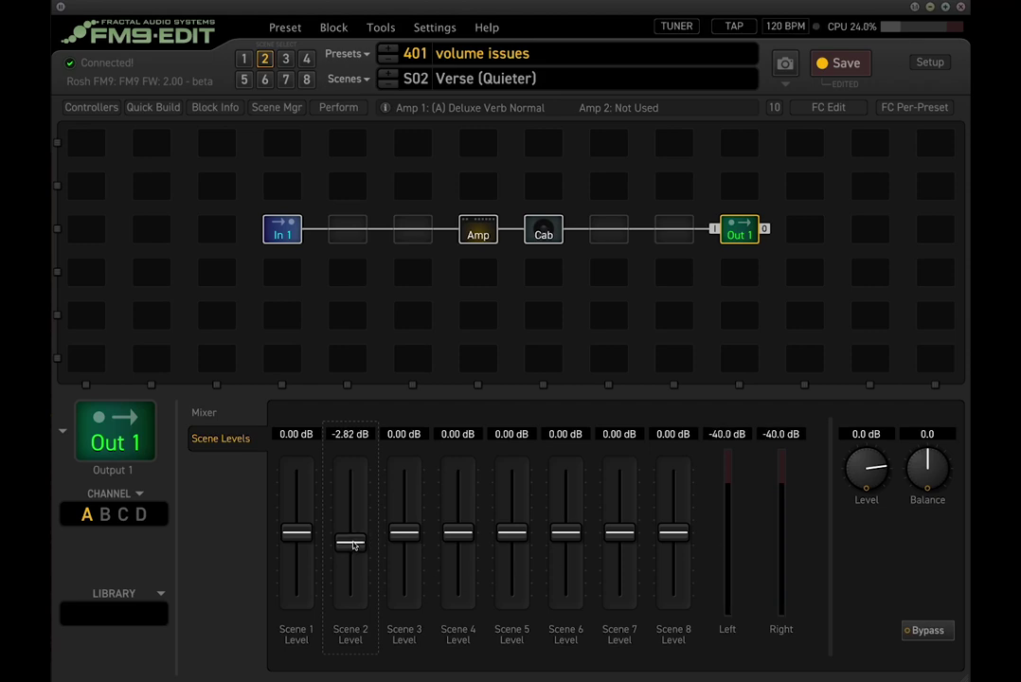
double_click(356, 436)
type("-5")
key("Return")
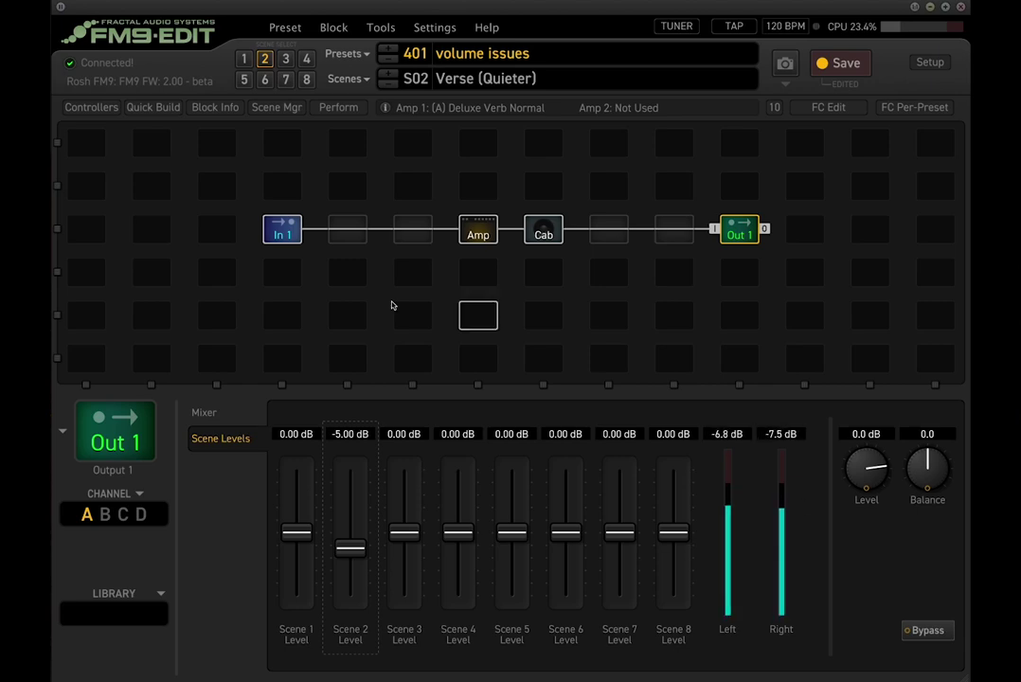
left_click(247, 59)
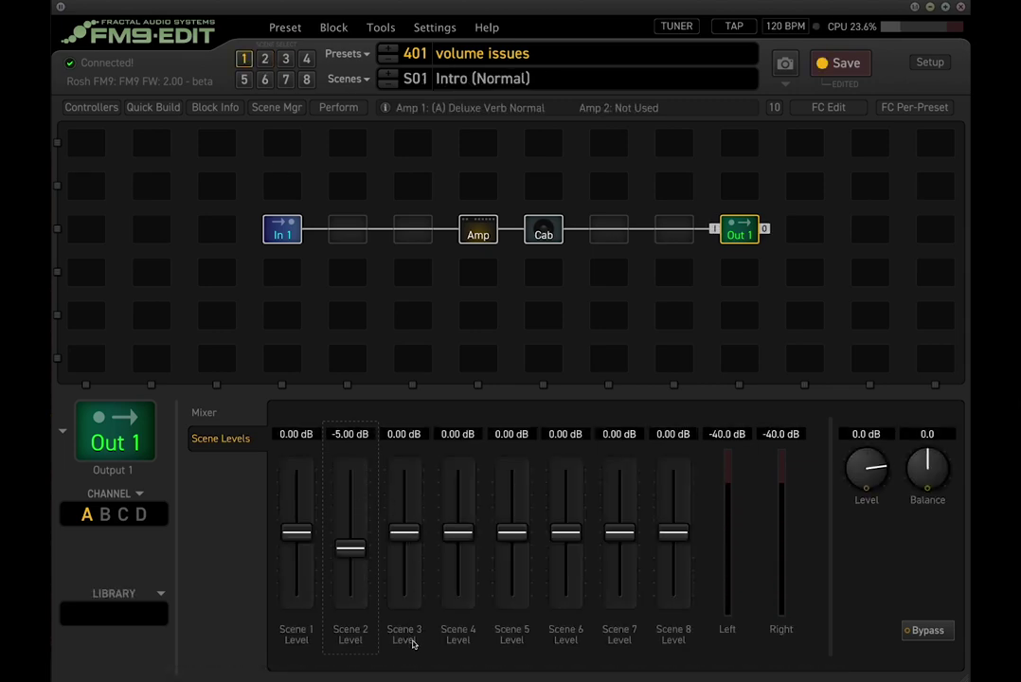
Set the Scene 3 level on Output 1 to 5 dB for the louder chorus.
left_click(346, 78)
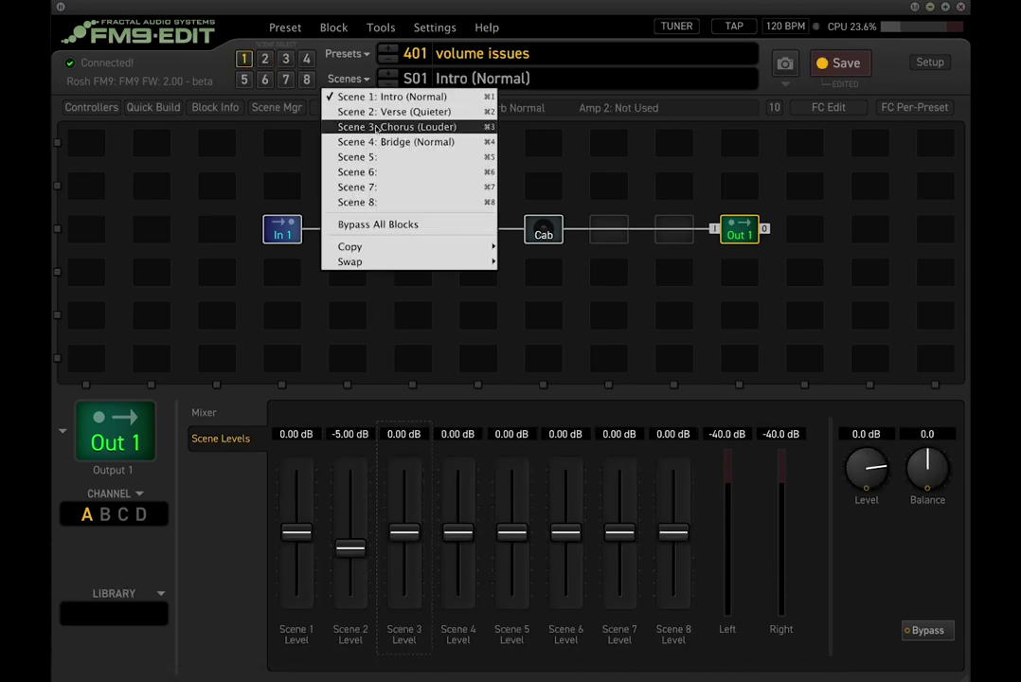
left_click(387, 458)
double_click(404, 433)
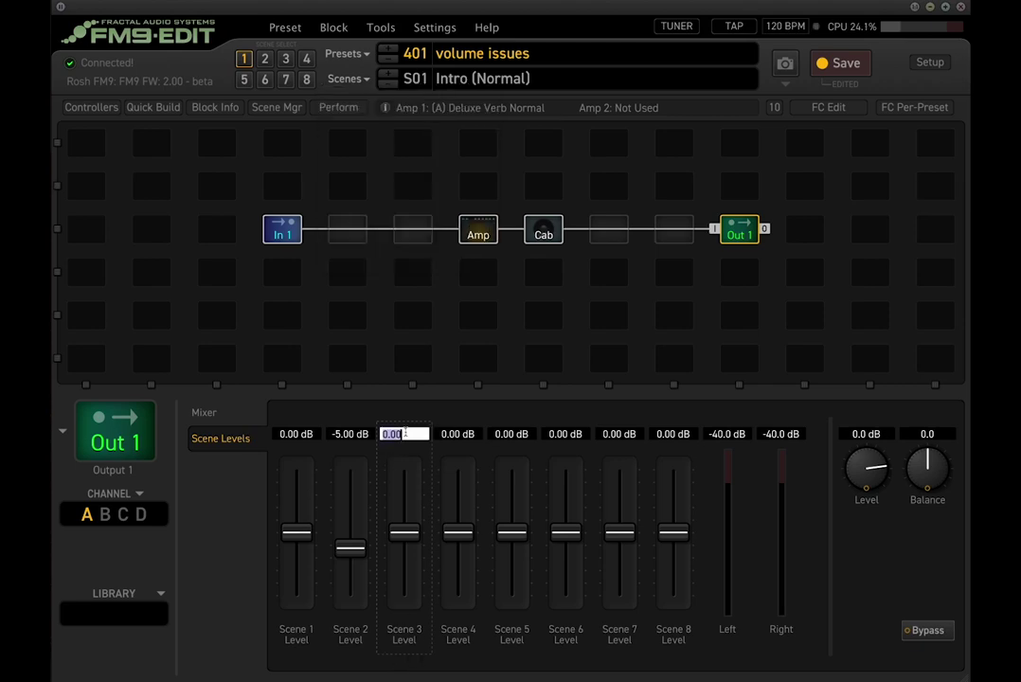
type("5")
key("Return")
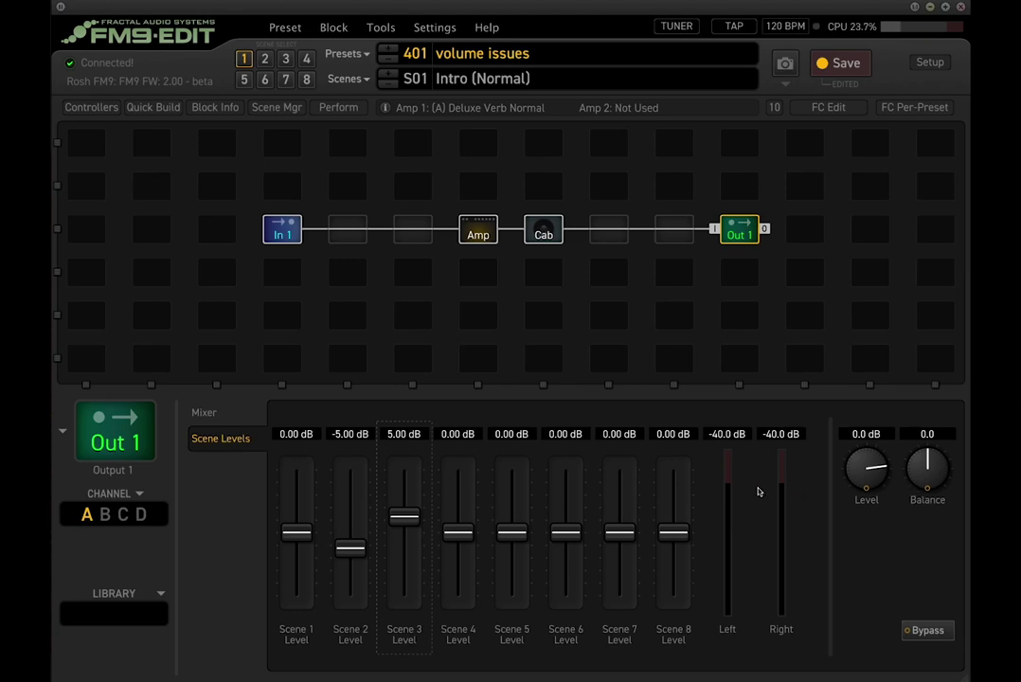
Recall scene 2 and scene 3 to compare their volumes, and bring the Output 1 scene levels back into view.
left_click(262, 59)
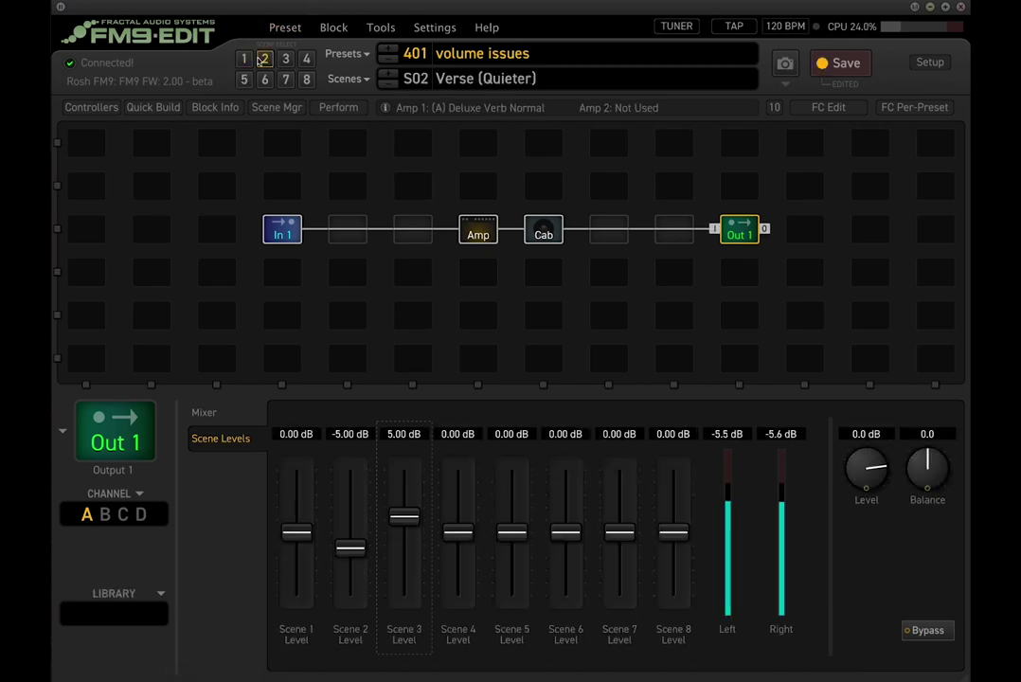
left_click(285, 59)
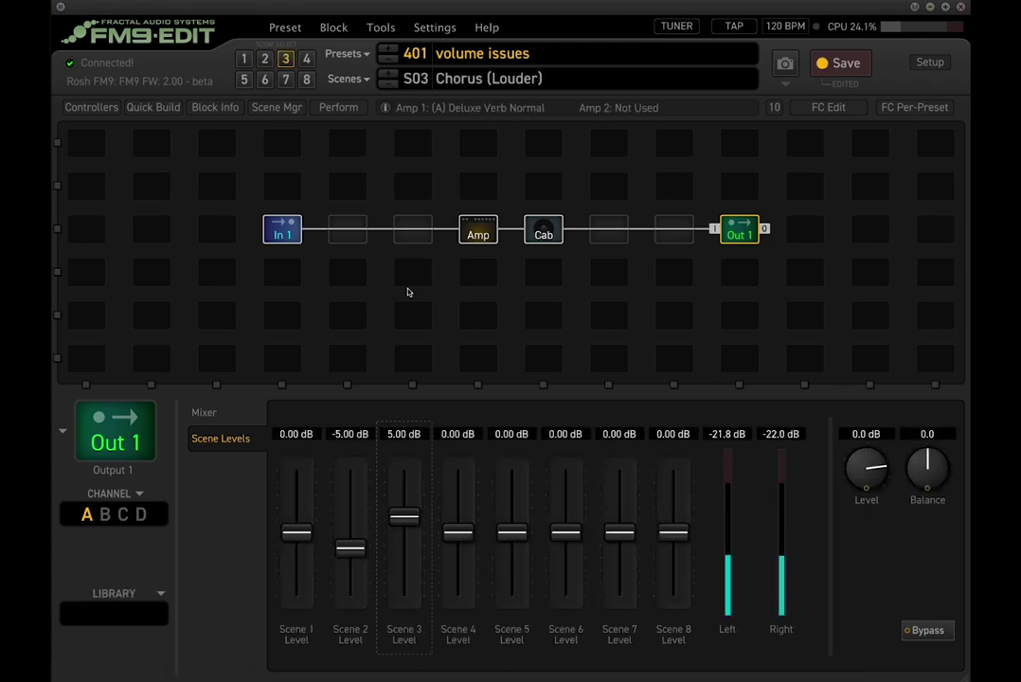
left_click(606, 233)
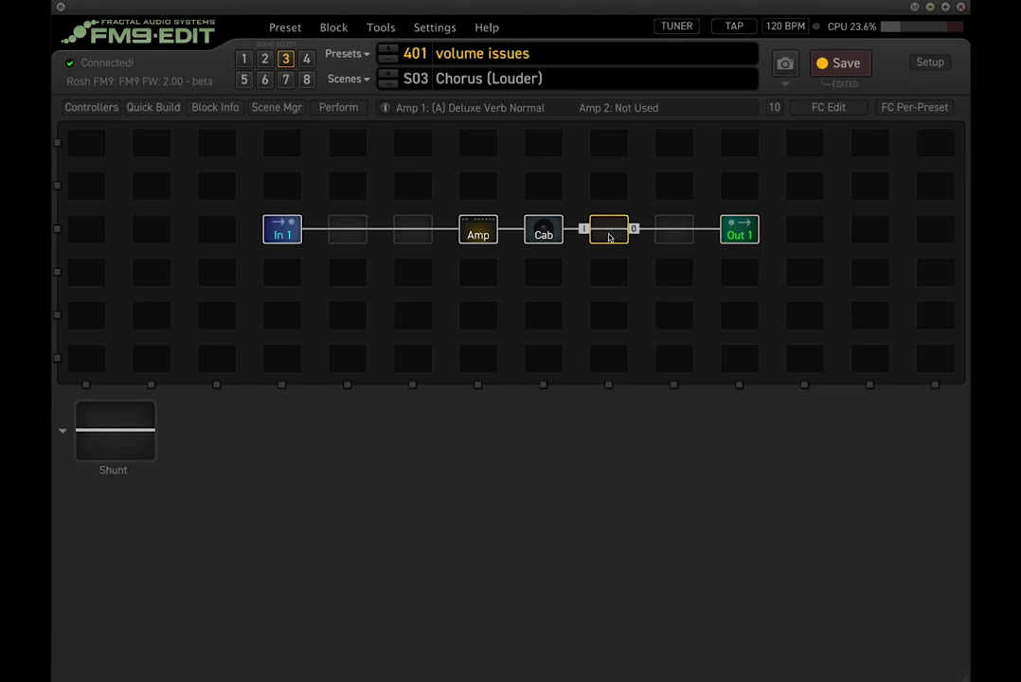
left_click(743, 241)
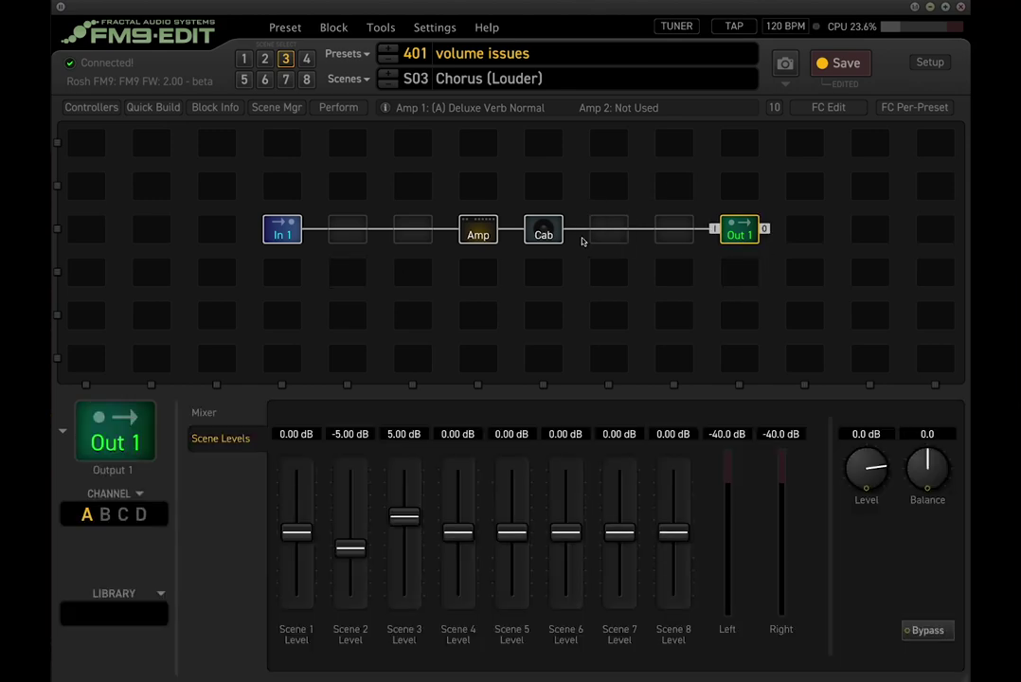
Adjust the Output 1 scene levels to about -1.7 dB for scene 2 and about 3.7 dB for scene 3.
left_click_drag(416, 539, 408, 527)
left_click_drag(350, 547, 406, 527)
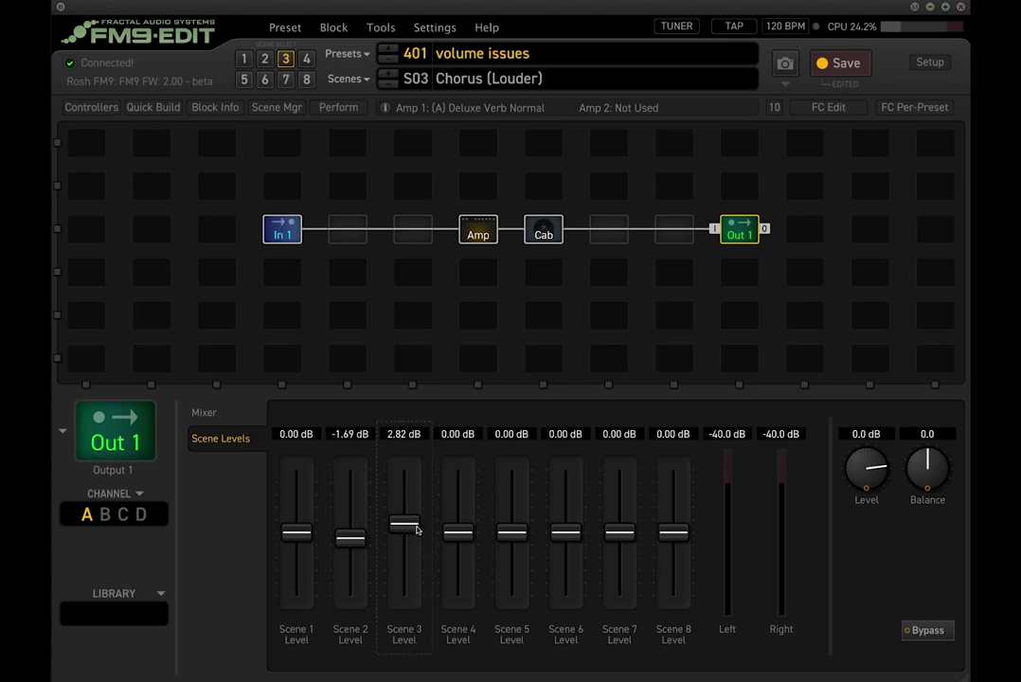
mouse_move(417, 531)
left_mouse_down()
mouse_move(409, 541)
mouse_move(398, 523)
left_mouse_up()
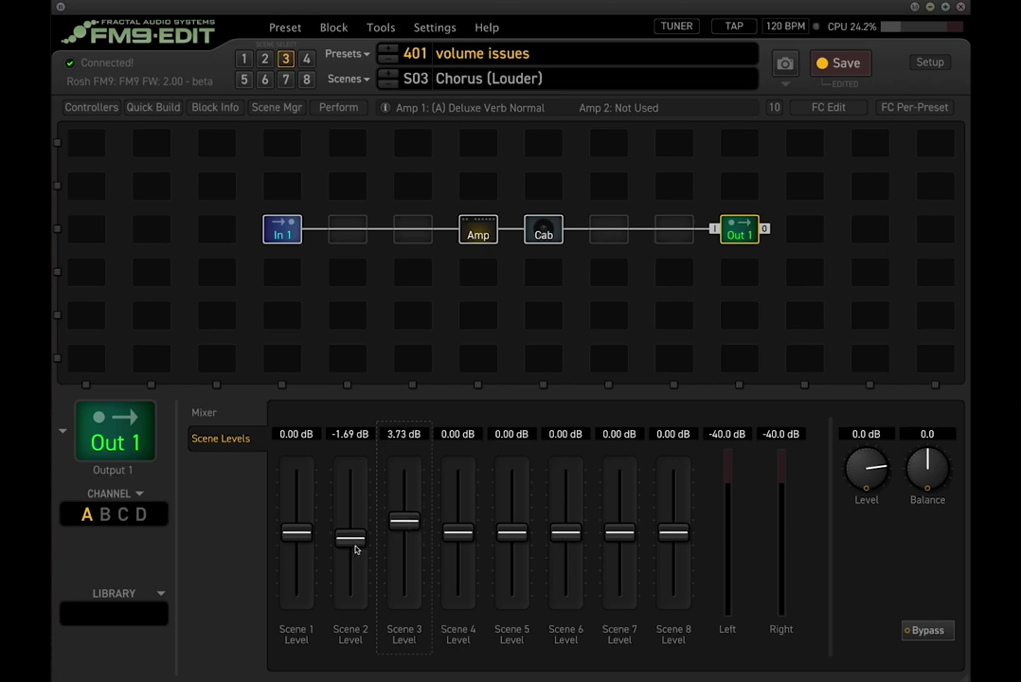
Lower the Scene 2 level on Output 1 to about -4.4 dB and review the list of scene names.
left_click(355, 549)
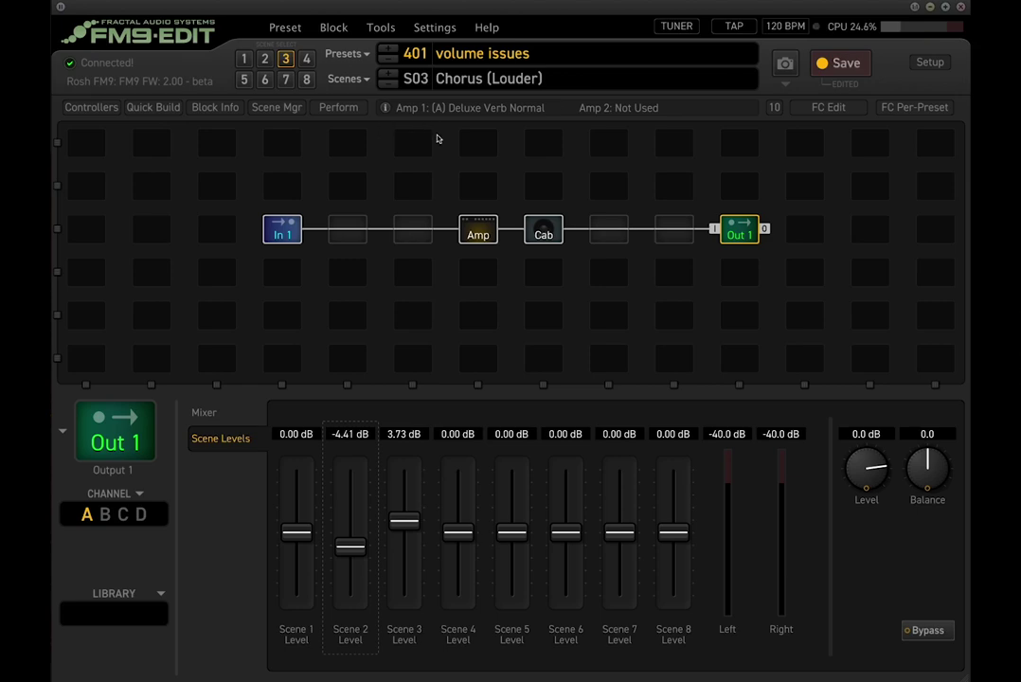
left_click(346, 79)
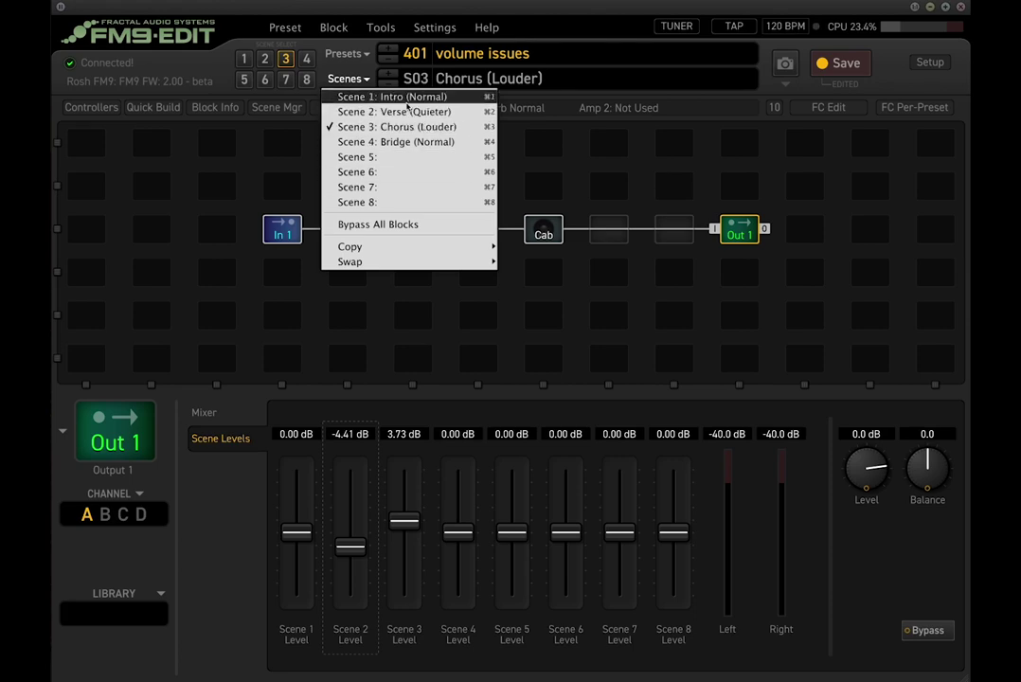
left_click(434, 406)
Reset the Scene 2 and Scene 3 levels on Output 1 to 0 dB.
left_click(343, 436)
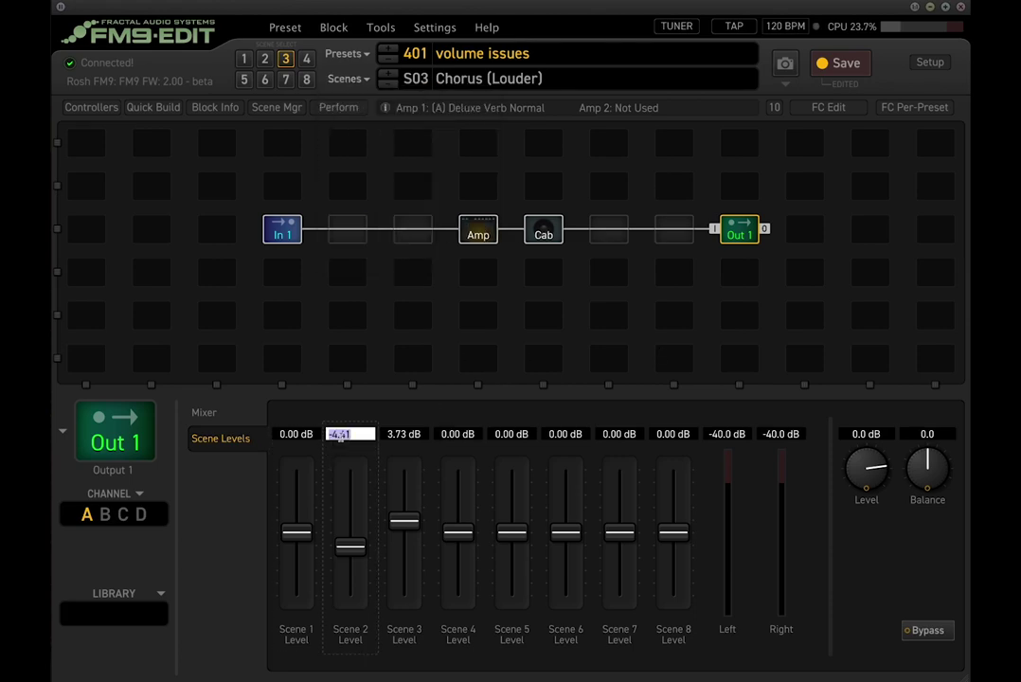
type("0")
key("Return")
left_click(401, 433)
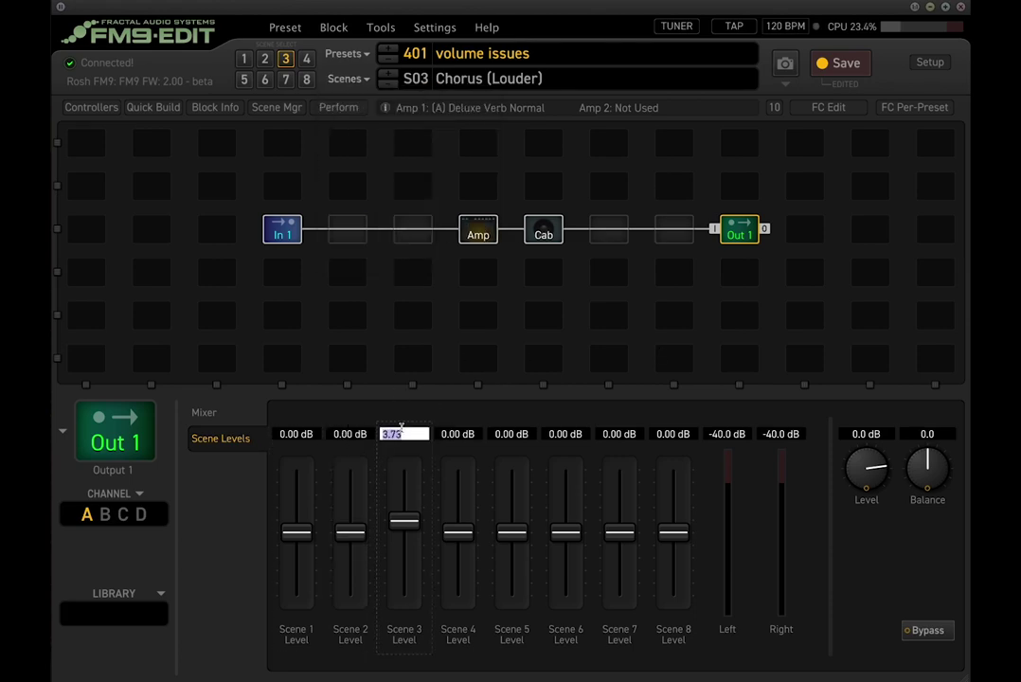
type("0")
key("Return")
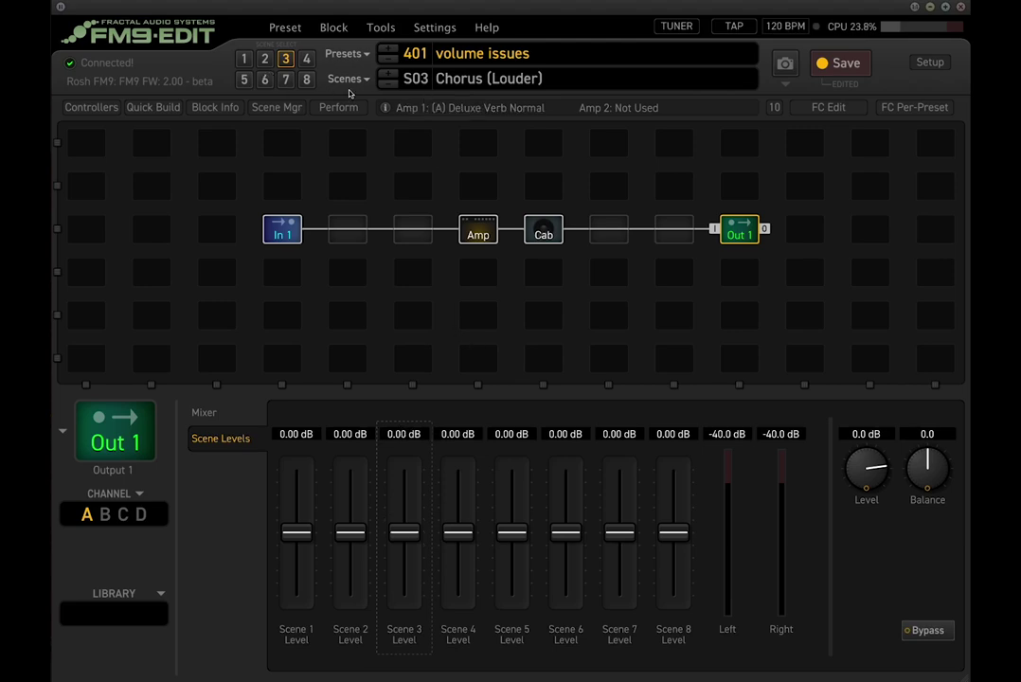
Rename scene 1 as Clean and scene 2 as Crunch in the scene manager.
left_click(277, 107)
double_click(236, 454)
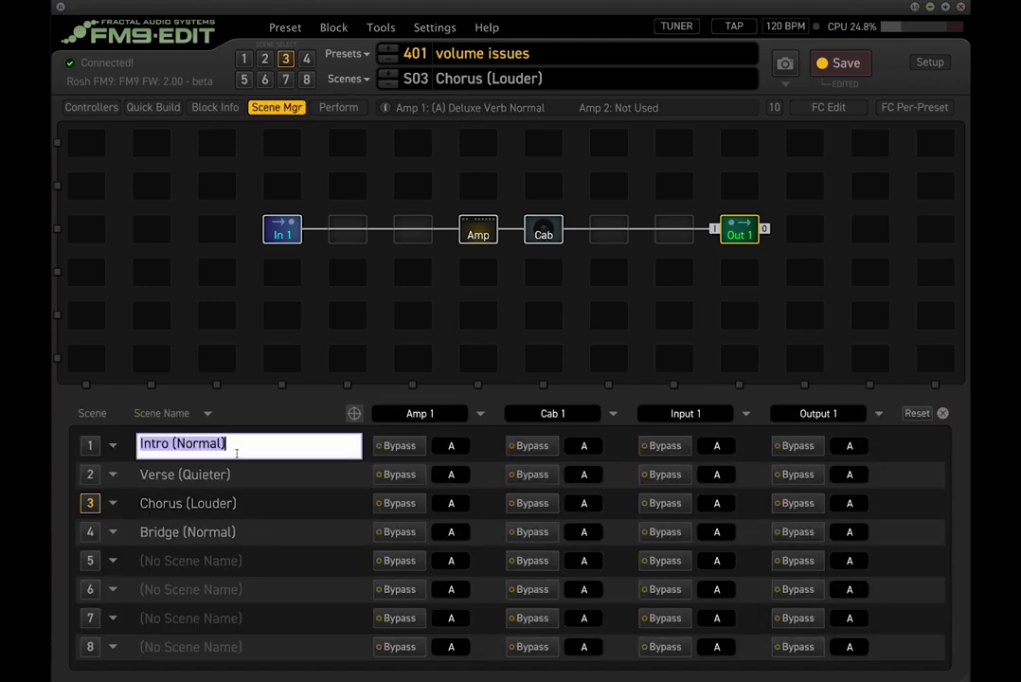
type("Clea")
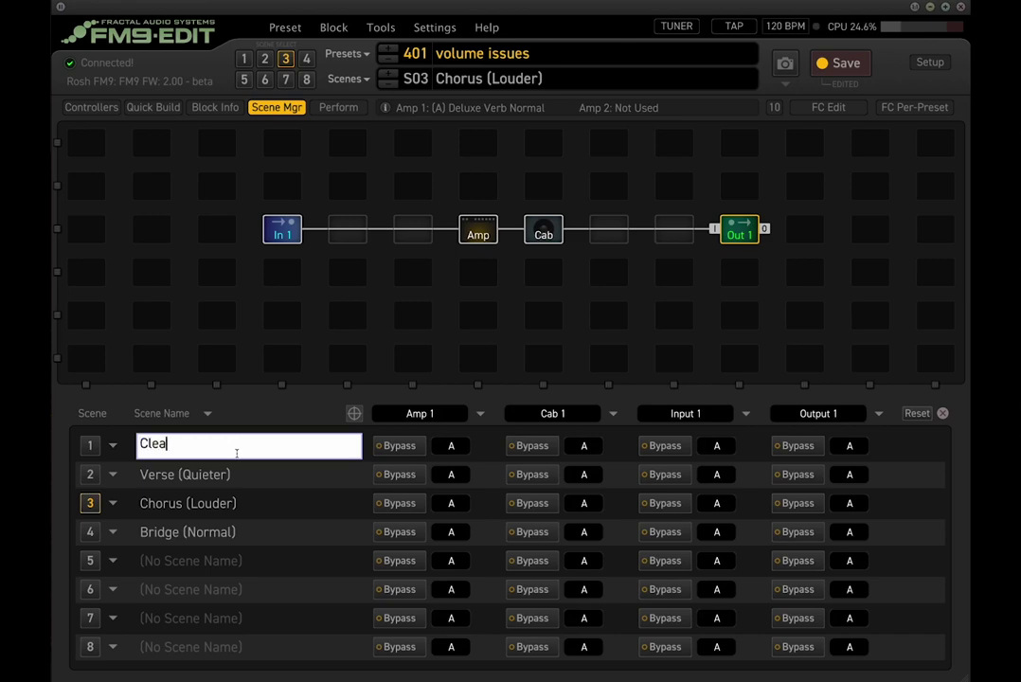
key("Escape")
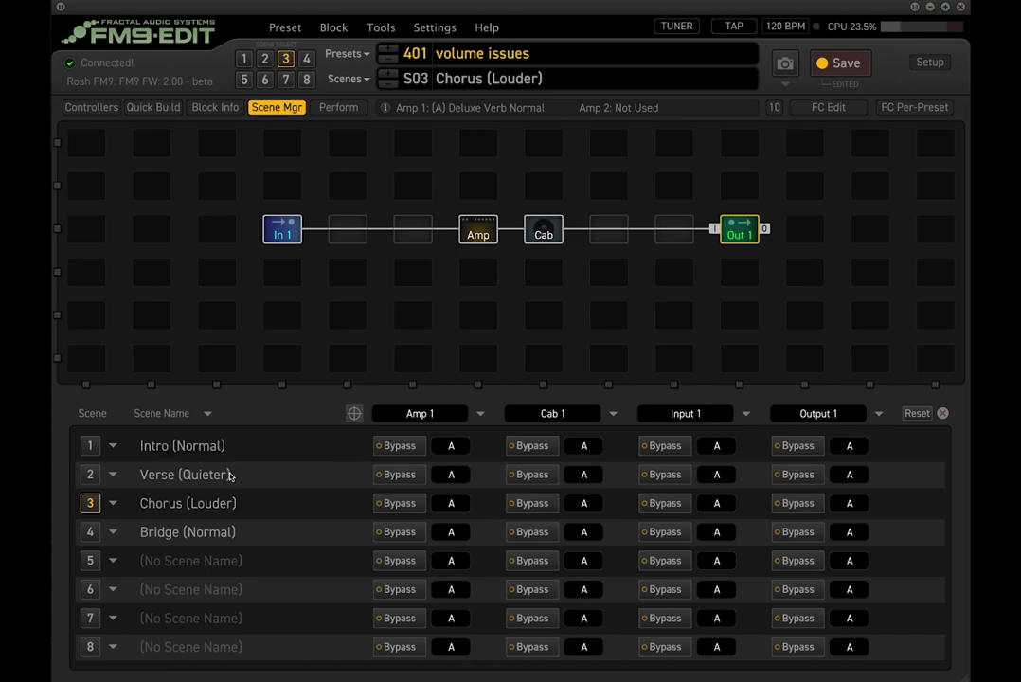
double_click(236, 475)
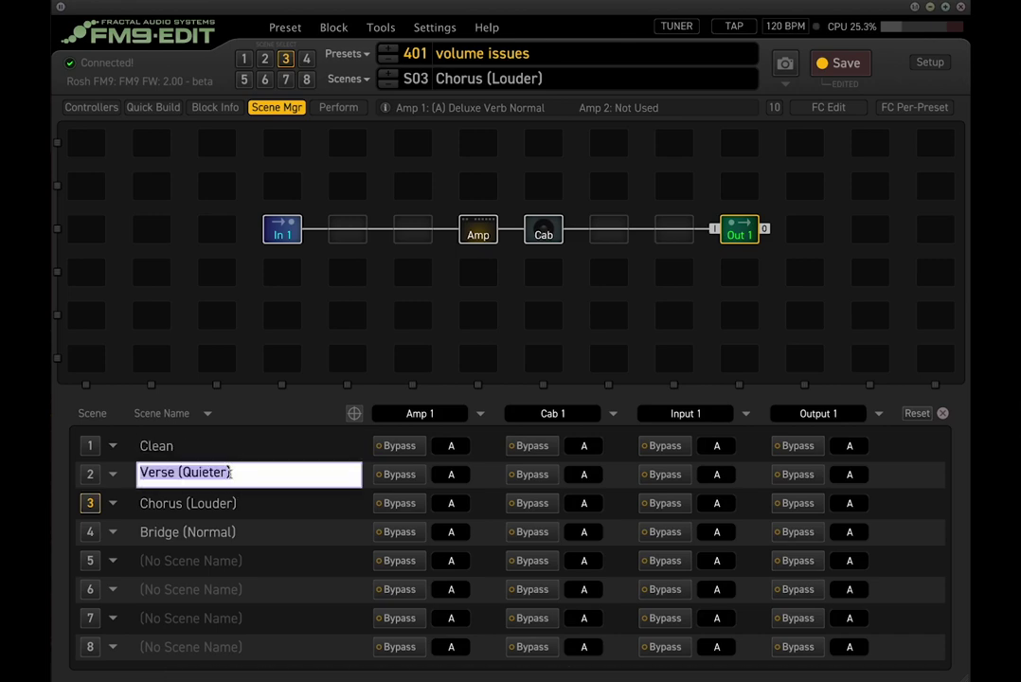
type("Crunc")
key("Escape")
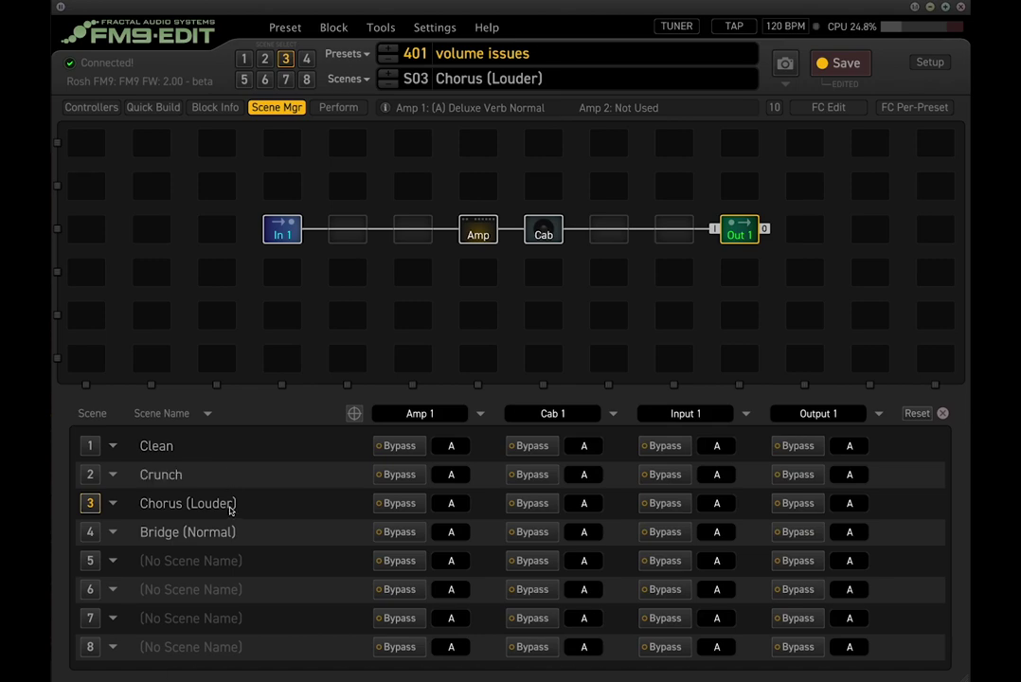
Rename scene 3 as Rhythm and scene 4 as Lead.
double_click(228, 504)
type("Rhy")
key("Escape")
double_click(207, 533)
type("Le")
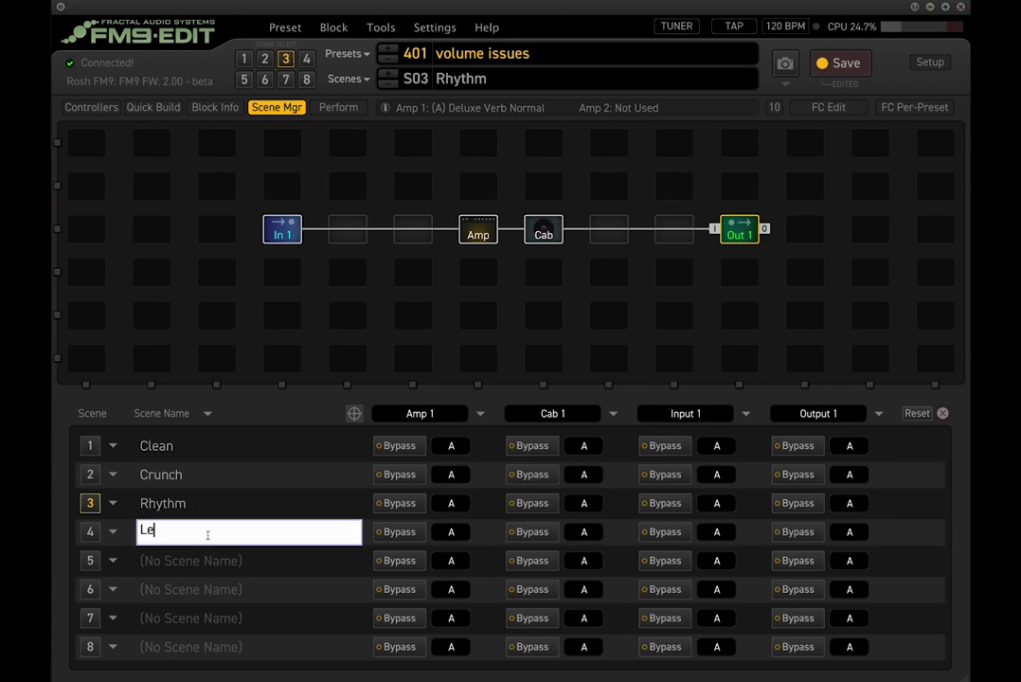
type("ad")
key("Return")
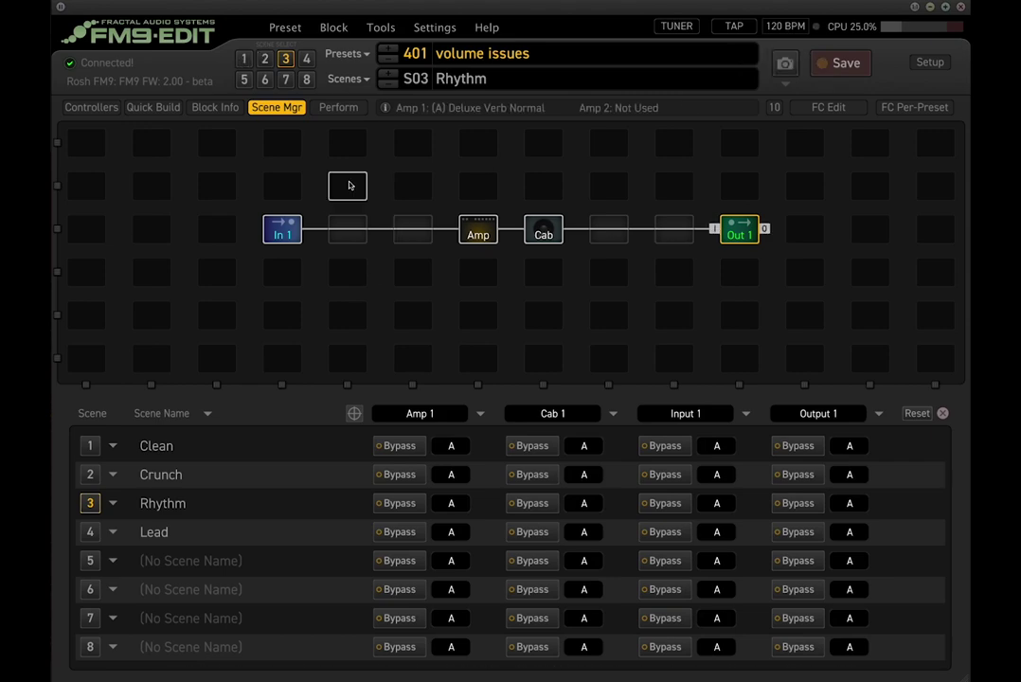
With the Clean scene active, insert a Drive block in the empty grid slot directly before the Amp block.
left_click(421, 226)
right_click(422, 226)
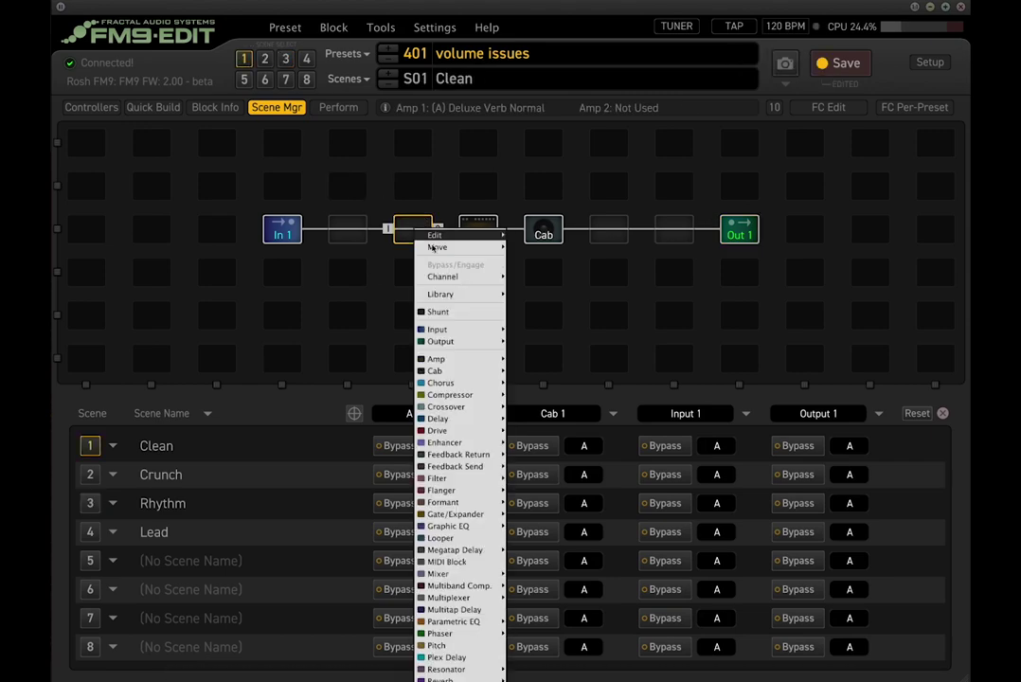
left_click(530, 408)
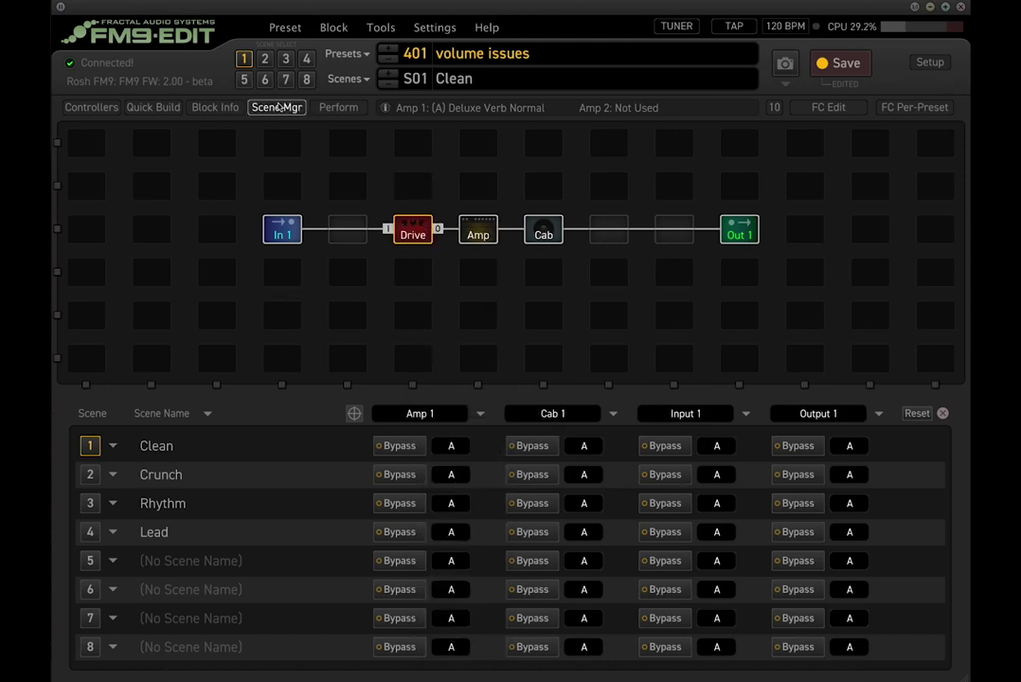
Set the Drive block to T808 Mod with its drive at about 1, and bypass it in the Clean scene.
left_click(118, 564)
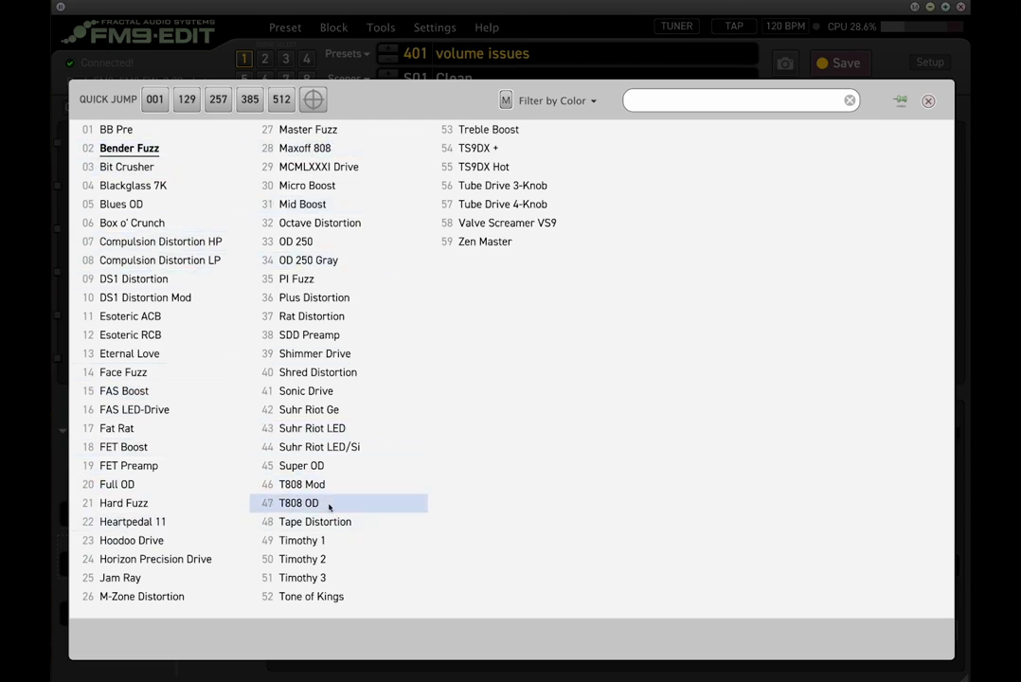
left_click(397, 484)
left_click_drag(294, 459, 314, 663)
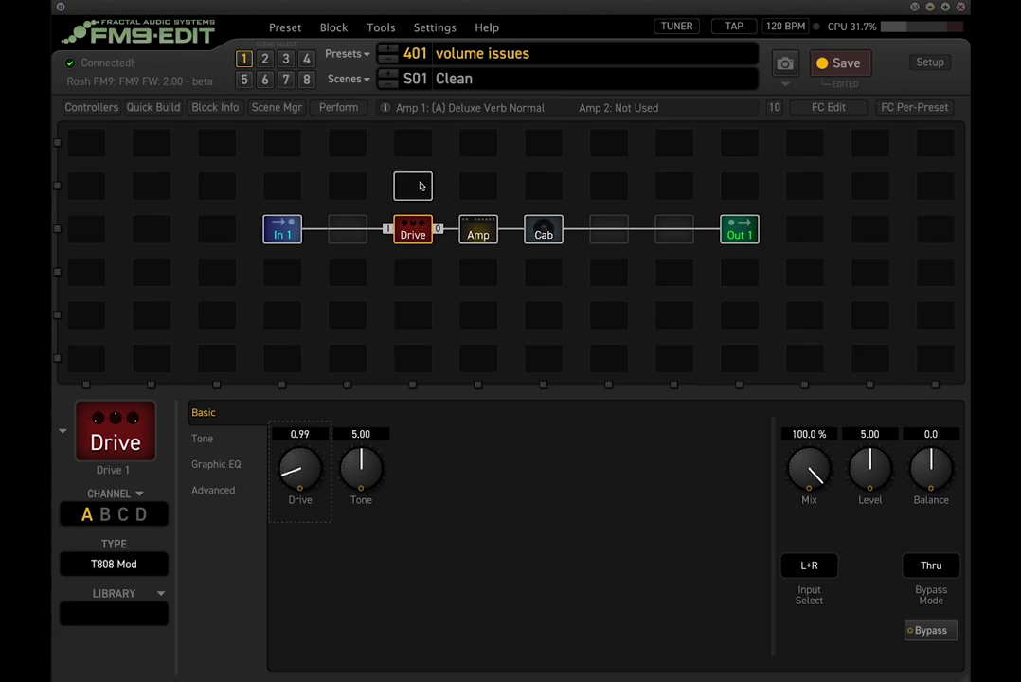
left_click(413, 231, "ctrl")
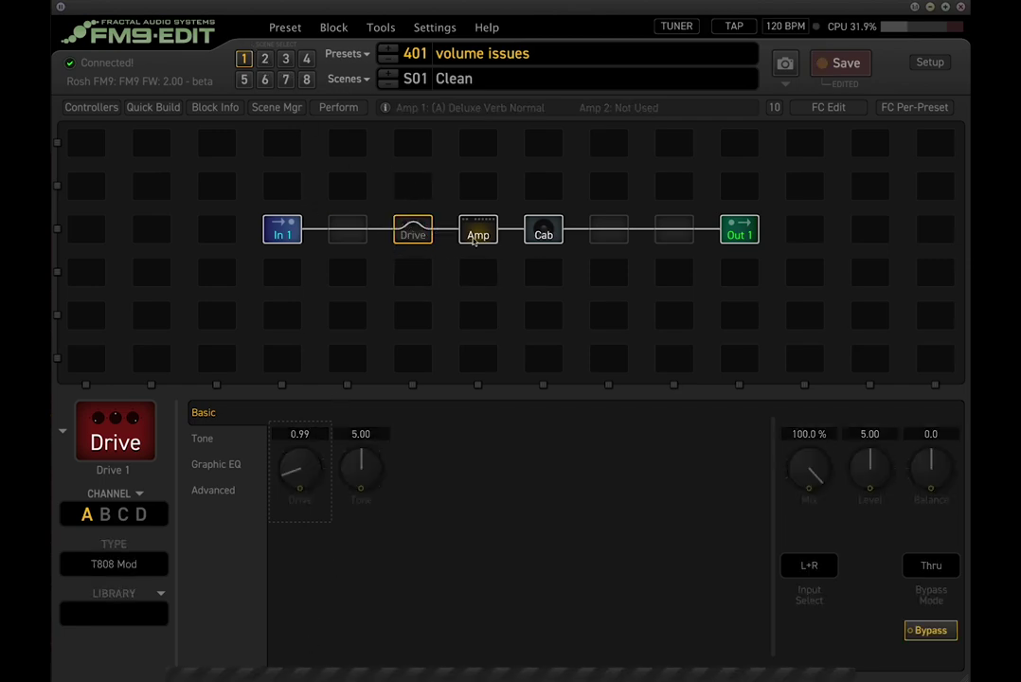
left_click(267, 60)
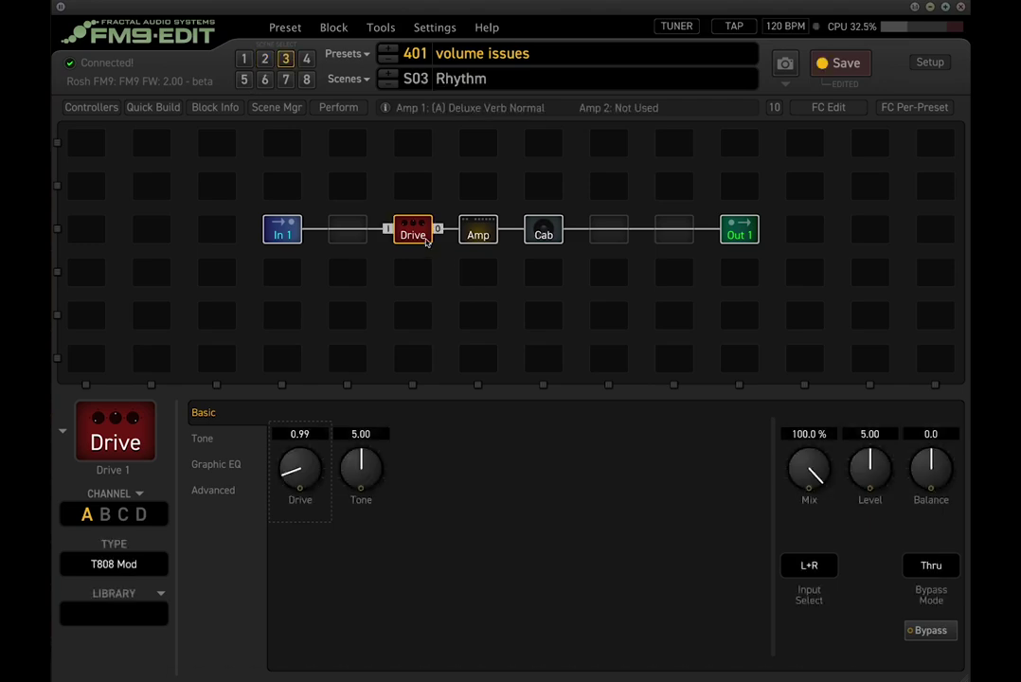
Try the BB Pre type on Drive channel A with gain at about 0.8, and return the type to T808 Mod.
left_click(126, 572)
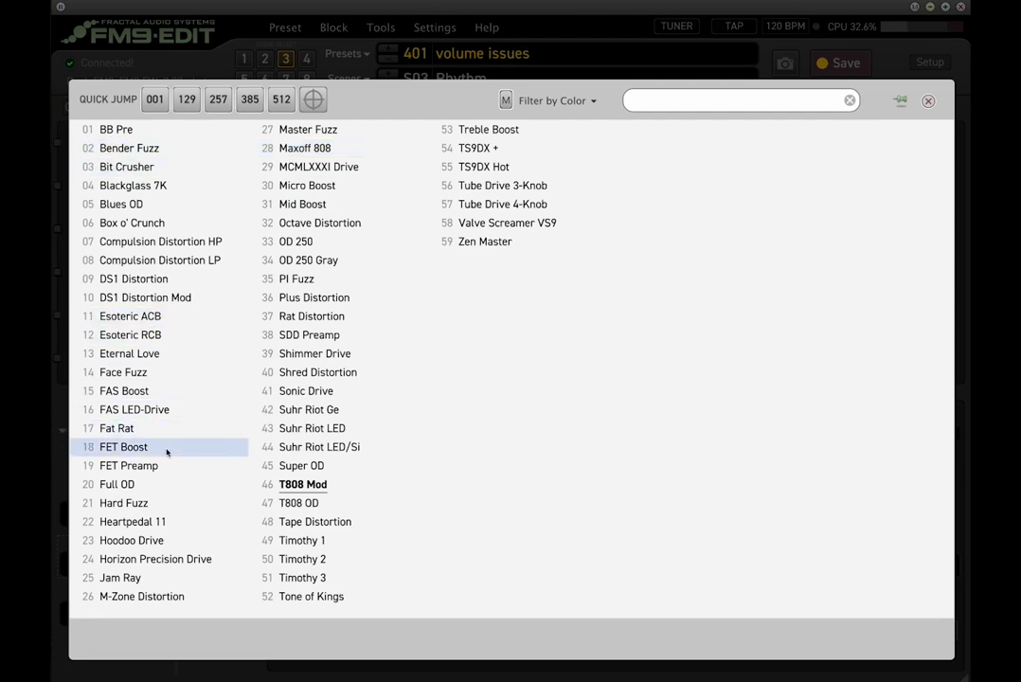
left_click(193, 131)
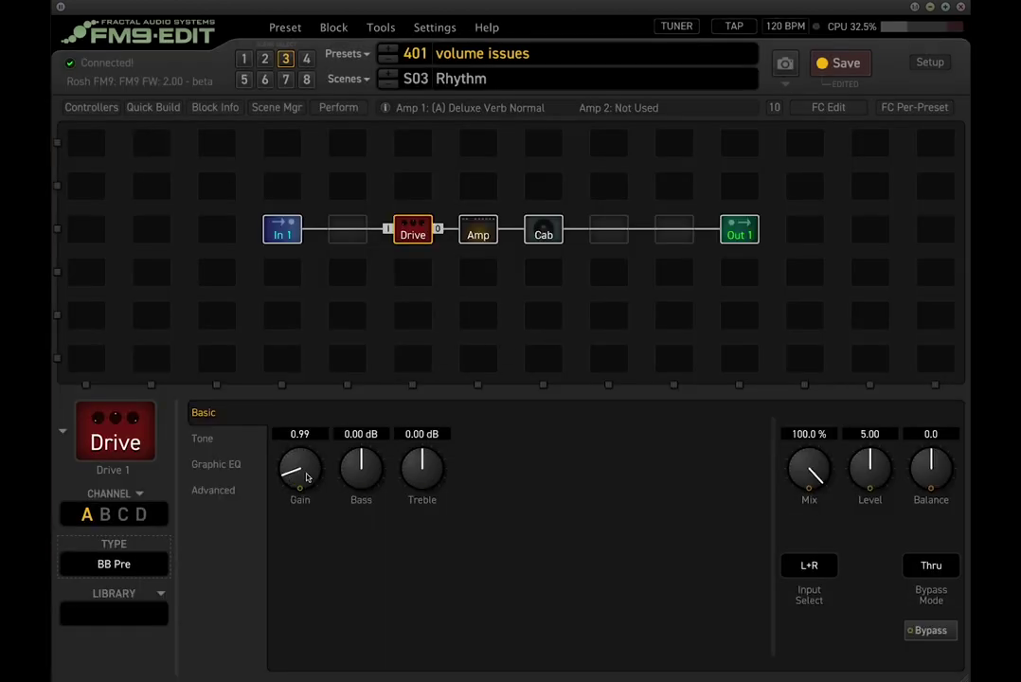
left_click_drag(306, 477, 130, 505)
left_click(131, 560)
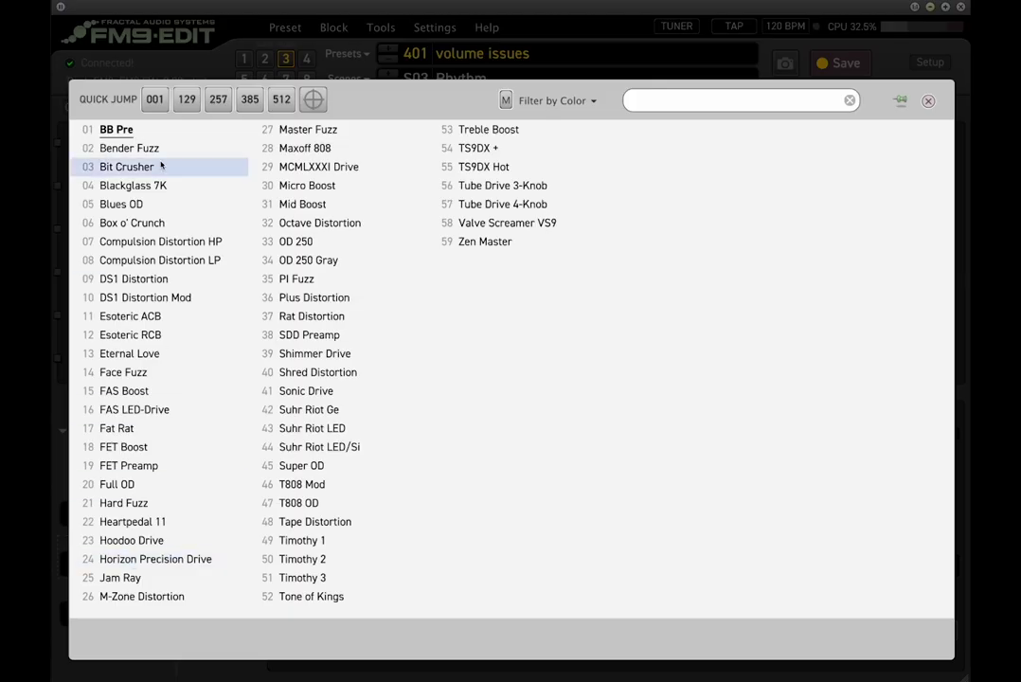
left_click(322, 485)
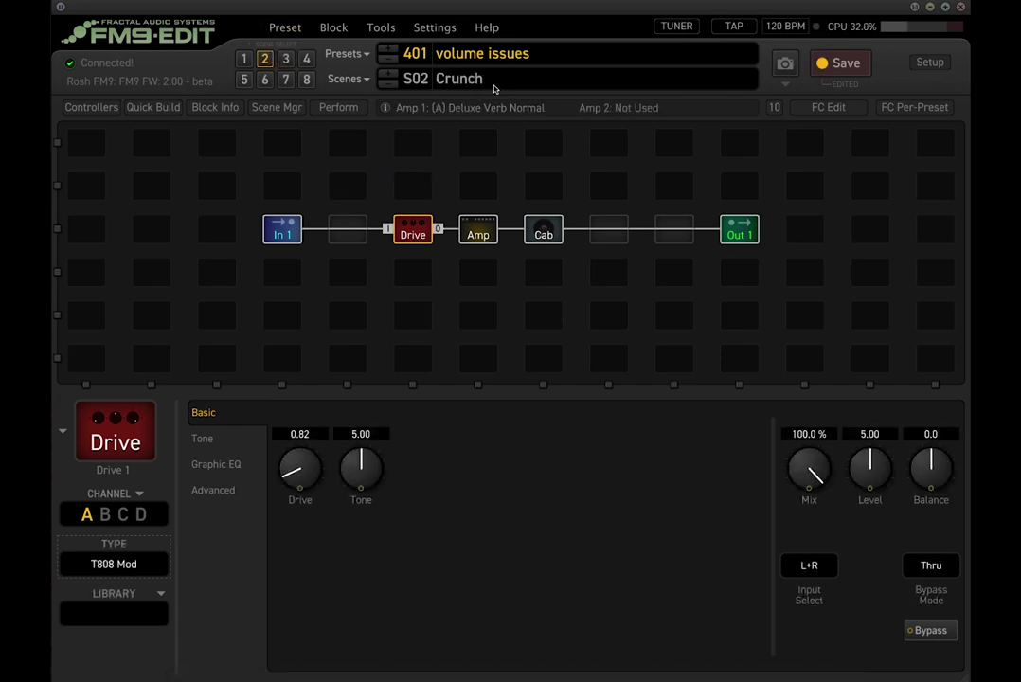
Assign the BB Pre type to Drive channel B for the Rhythm scene, and recall the other scenes to check the block.
left_click(116, 568)
left_click(132, 131)
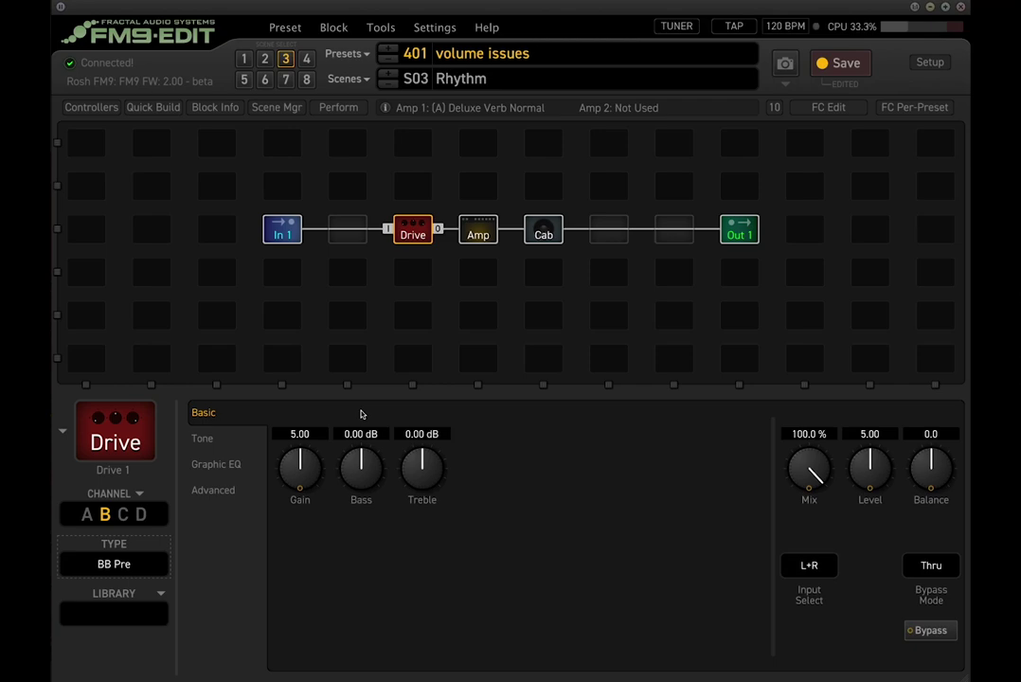
left_click(308, 58)
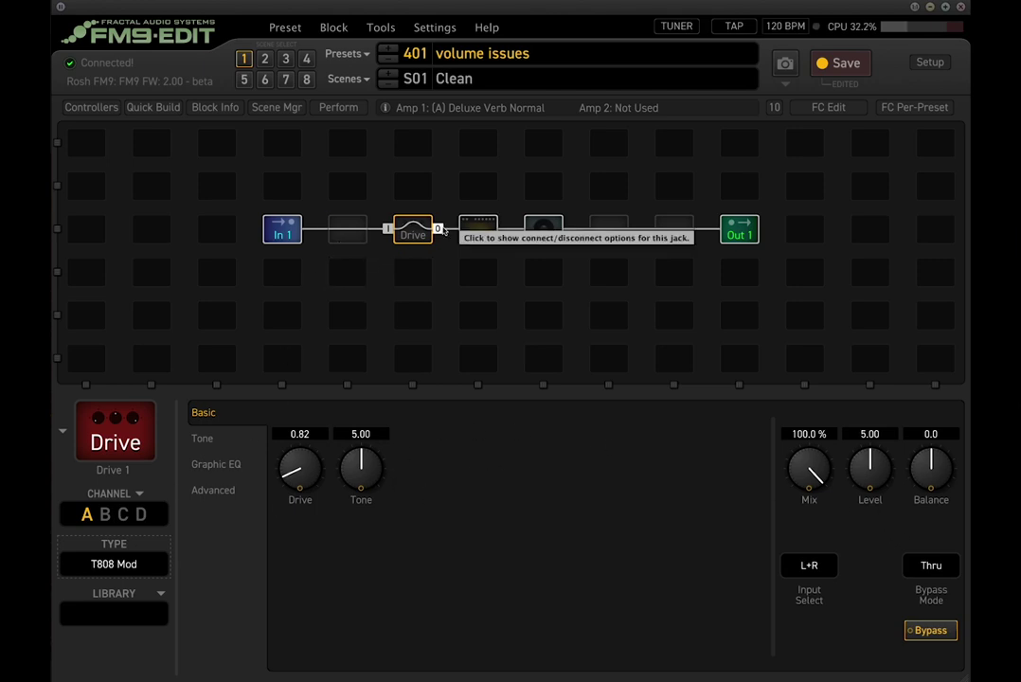
left_click(264, 59)
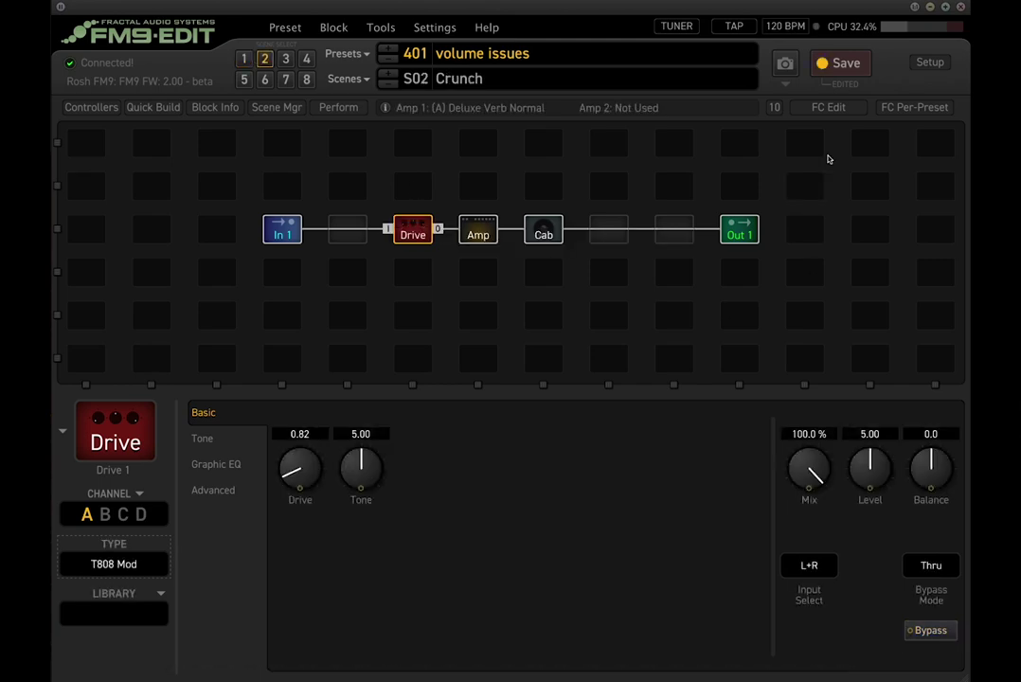
Lower the Scene 2 level on Output 1 to about -0.8 dB, comparing the Crunch scene with Clean.
left_click(738, 232)
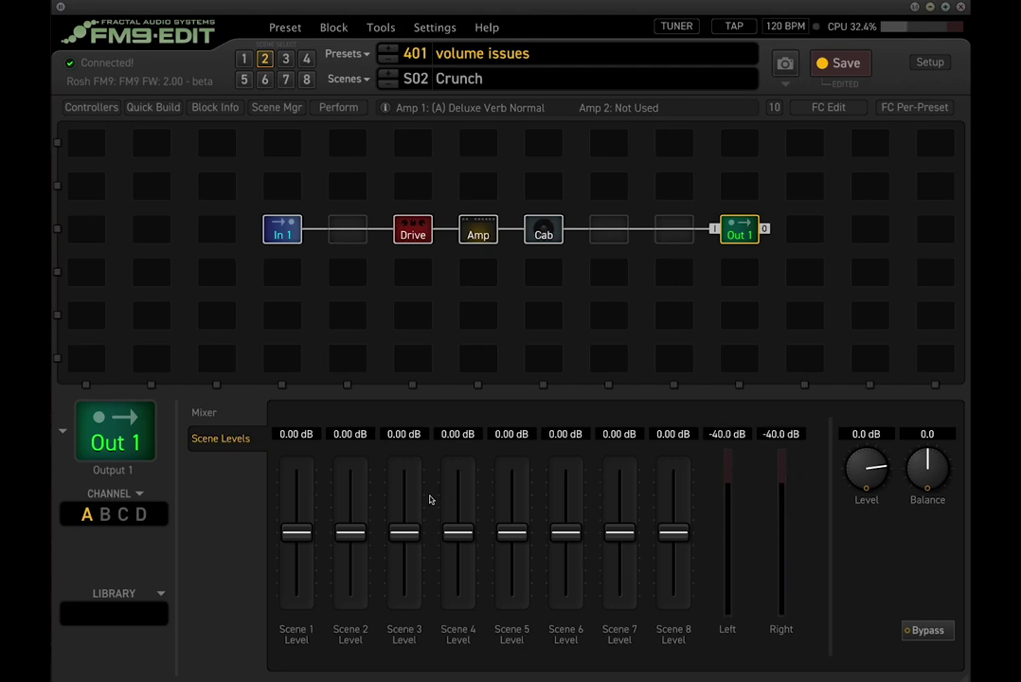
scroll(349, 536, "down", 5)
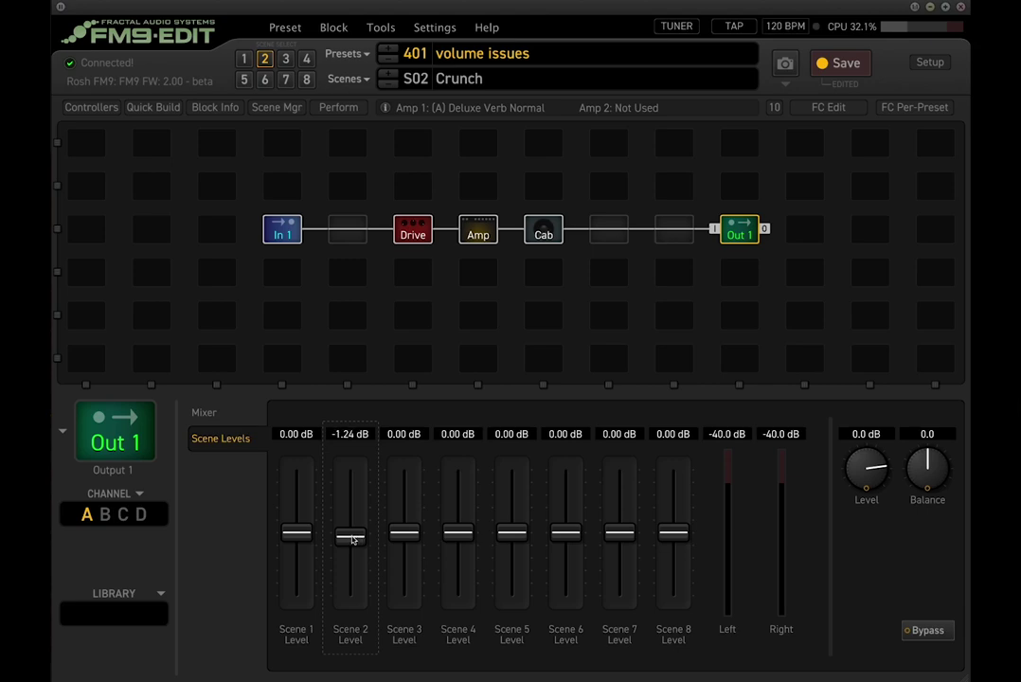
scroll(350, 538, "down", 1)
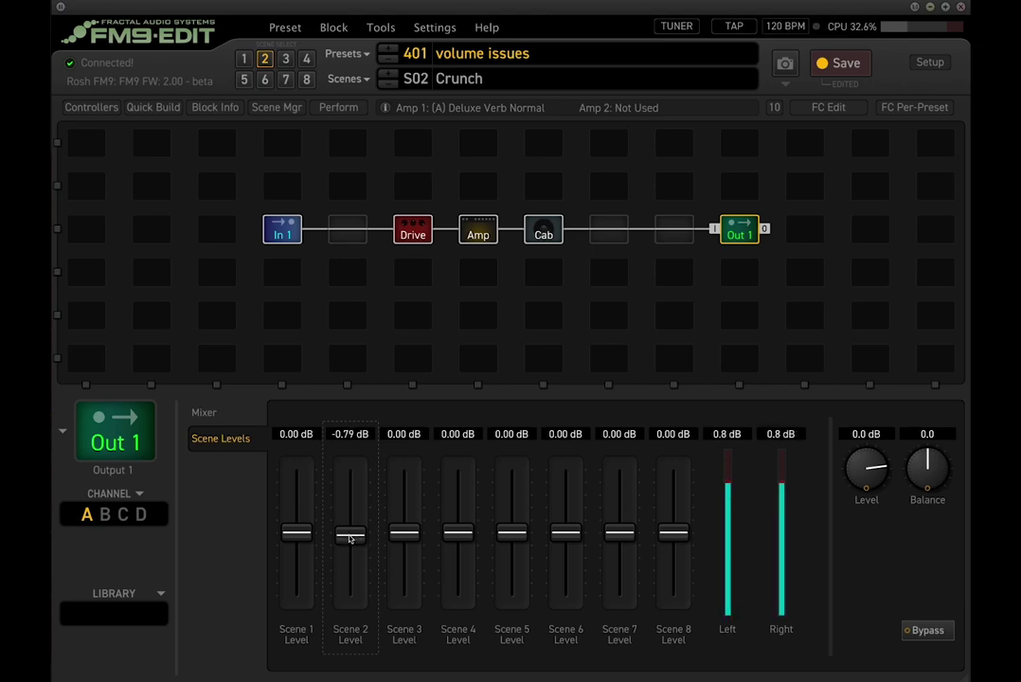
left_click(242, 60)
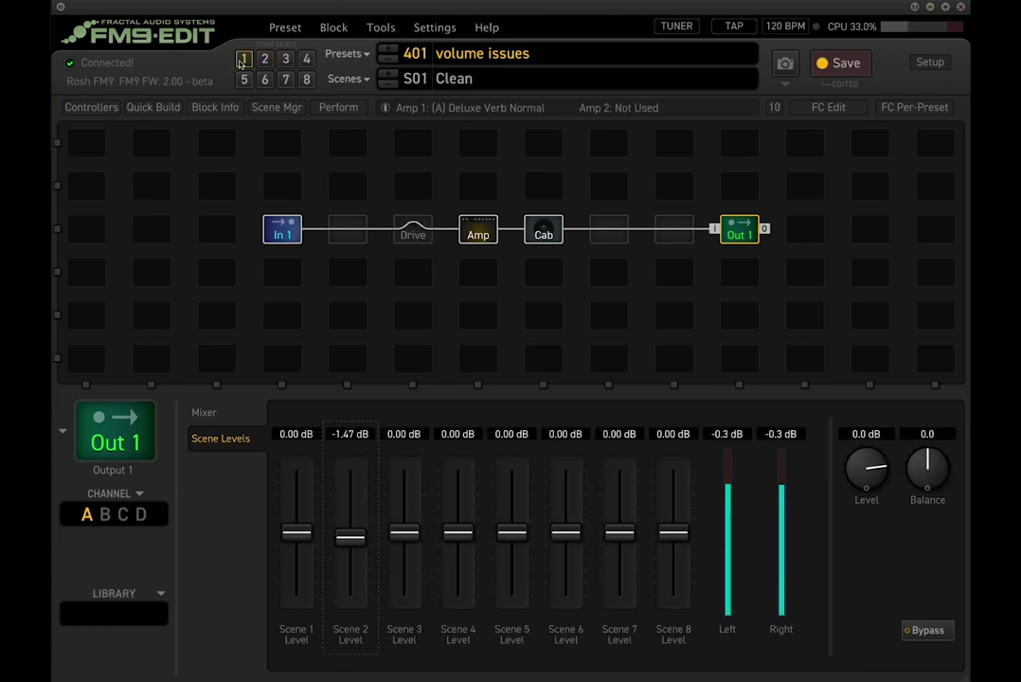
left_click(263, 58)
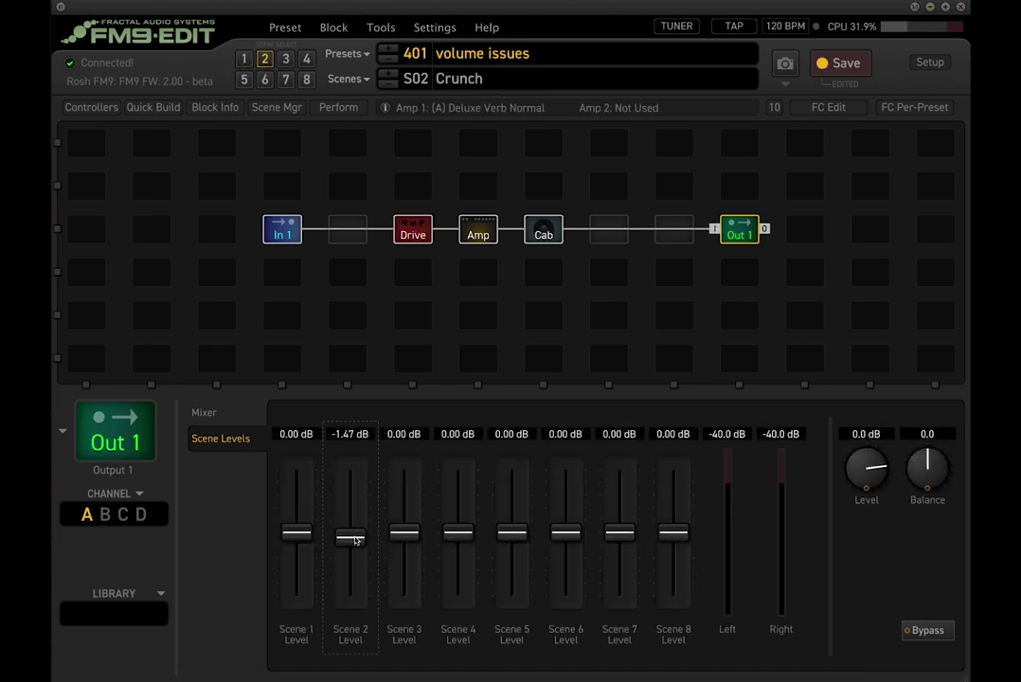
left_click_drag(355, 539, 356, 538)
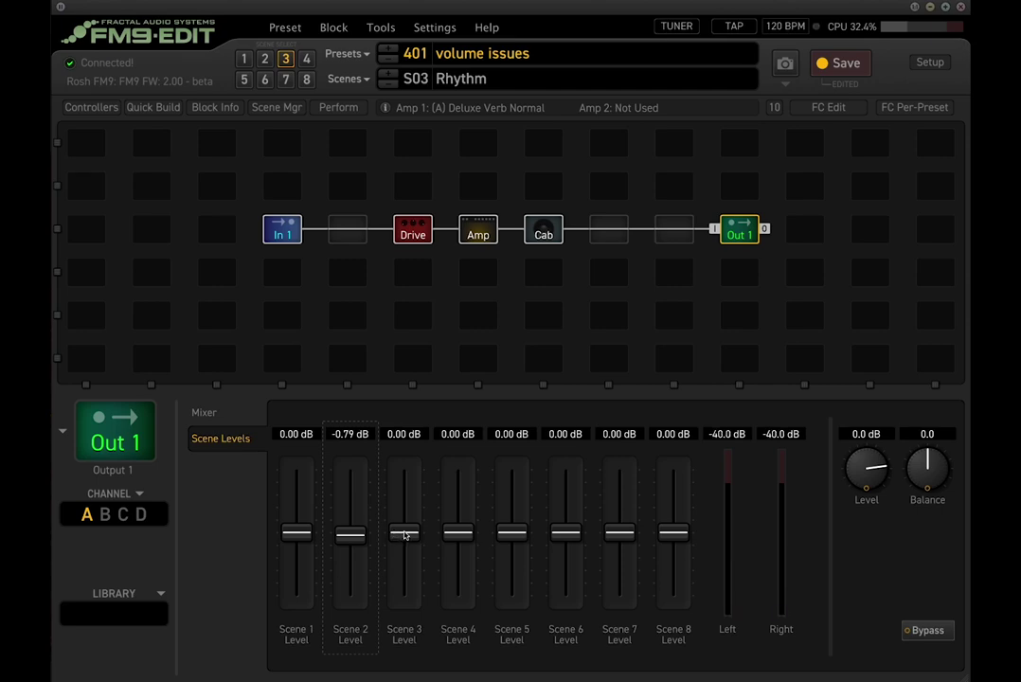
Lower the Scene 3 level on Output 1 to about -0.9 dB, and set the Scene 4 level to 3 dB for the Lead scene.
left_click_drag(404, 535, 407, 536)
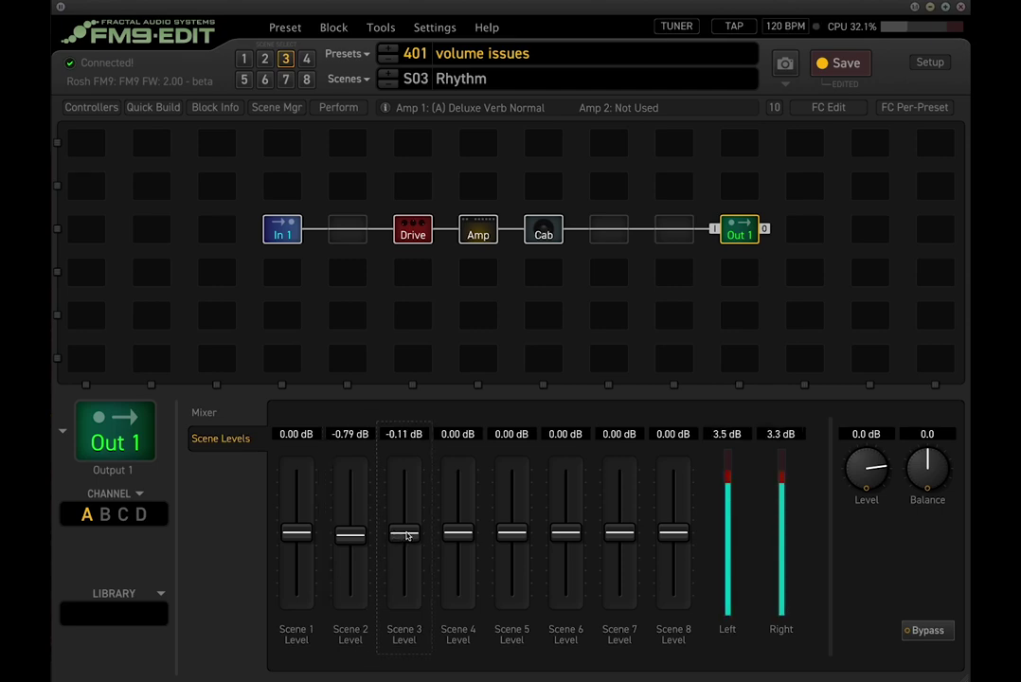
scroll(407, 536, "down", 1)
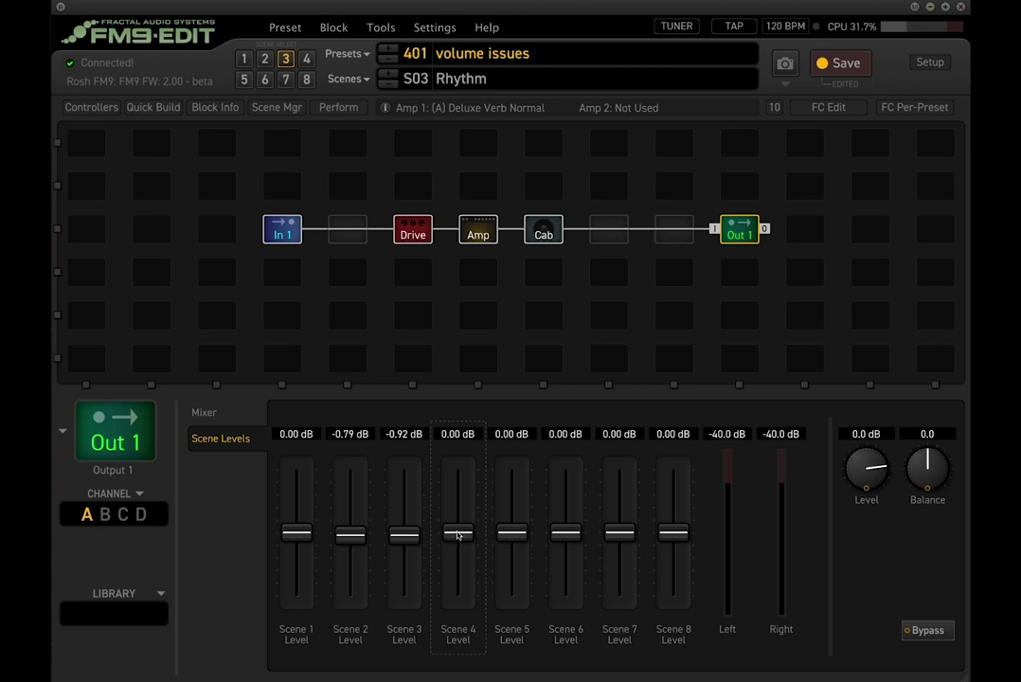
double_click(452, 438)
type("3")
key("Return")
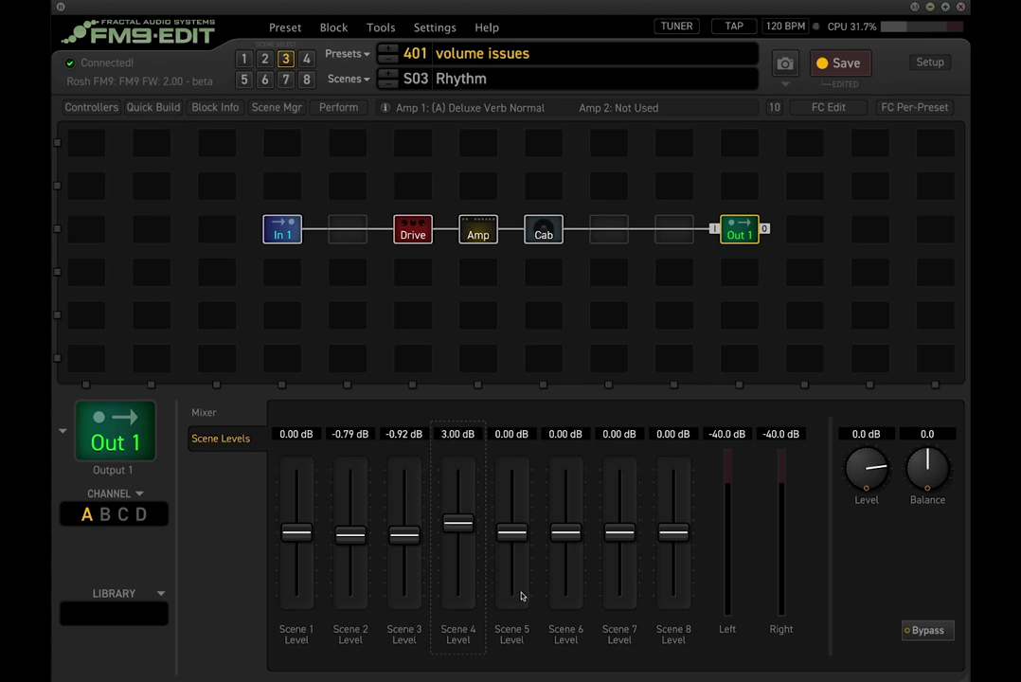
left_click(308, 60)
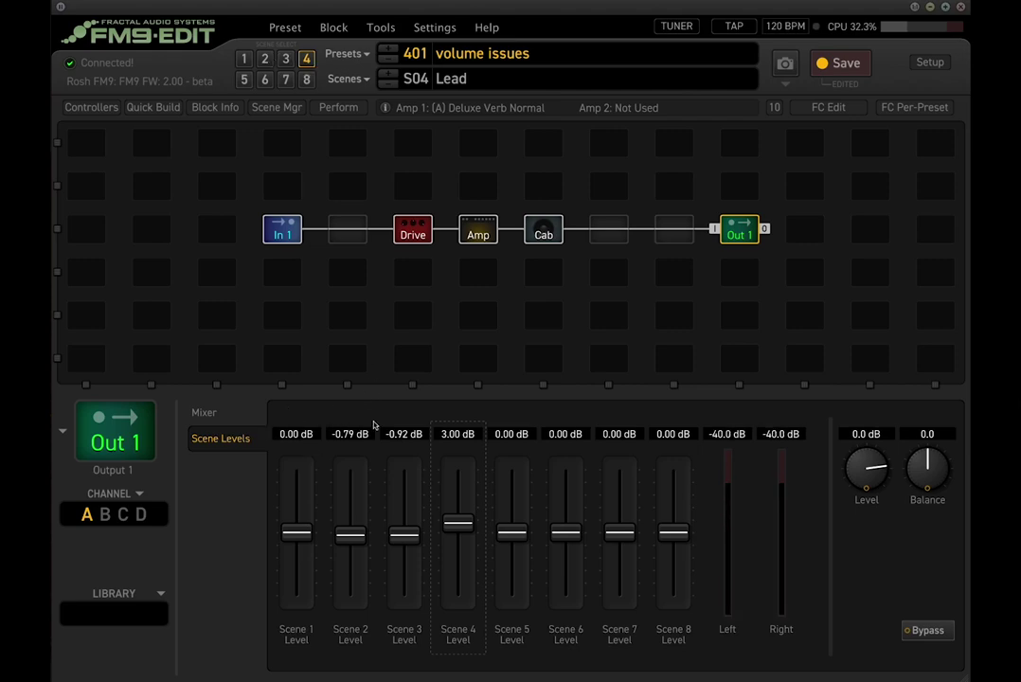
Review the list of scene names and bring up the row level and pan mixer of Output 1.
left_click(344, 79)
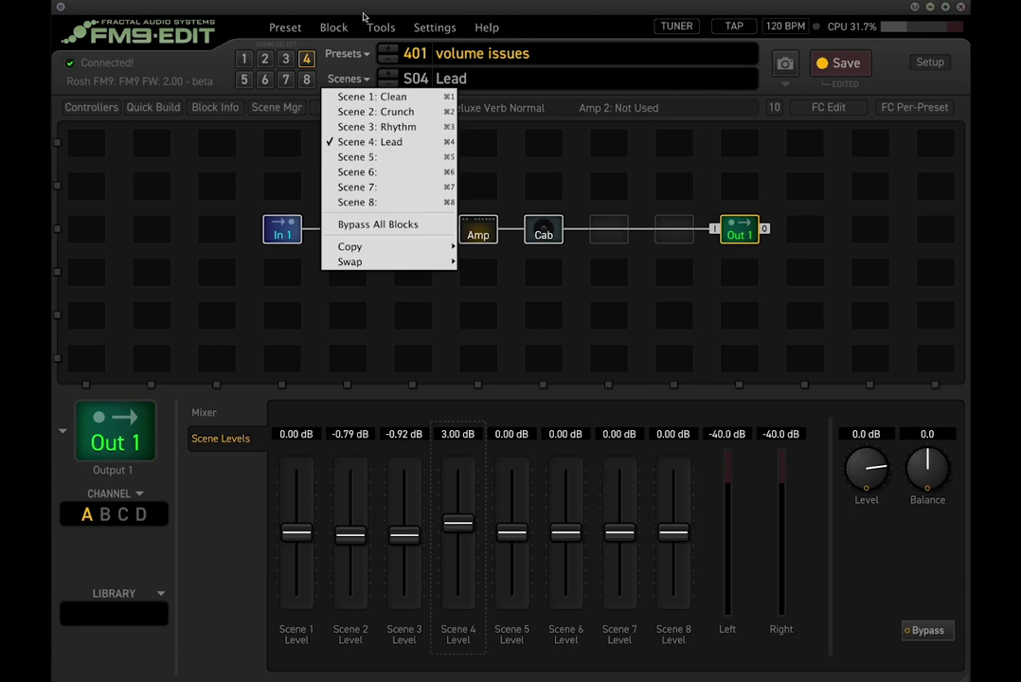
left_click(308, 11)
left_click(211, 413)
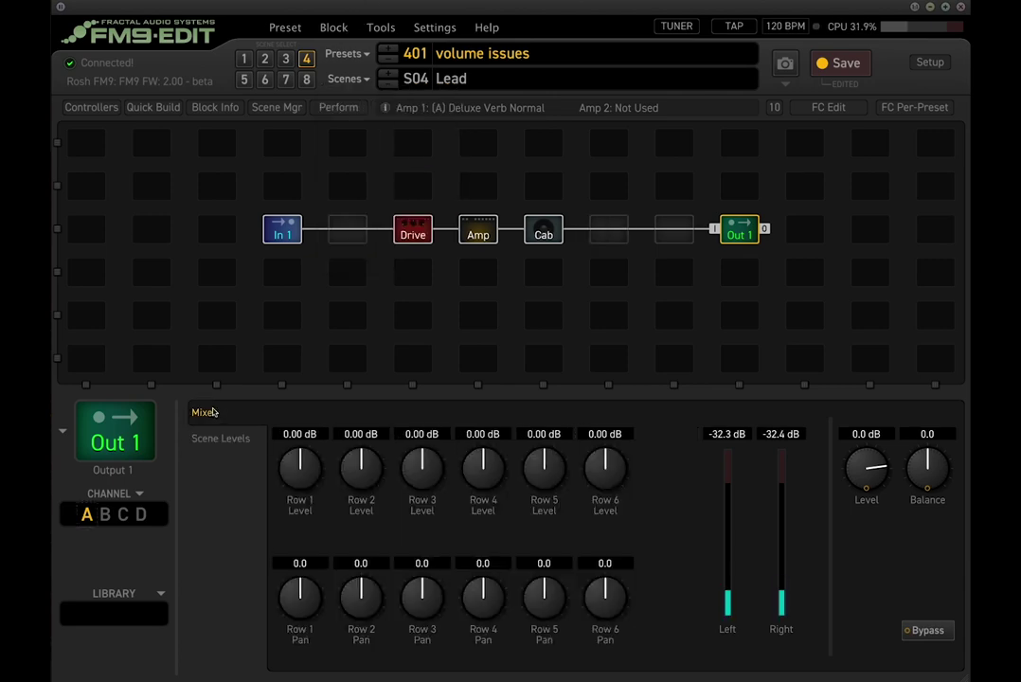